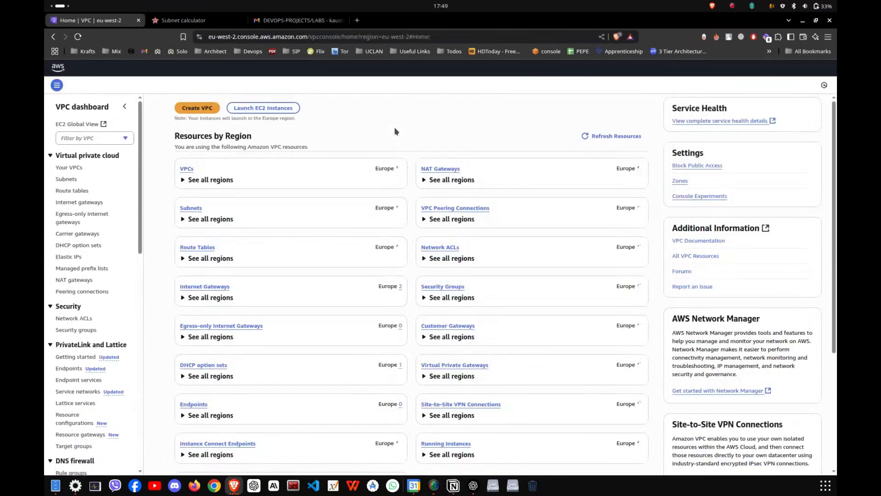
- Delete the existing WAF-VPC from the VPC list and confirm the deletion
{"action": "left_click", "coordinate": [185, 169]}
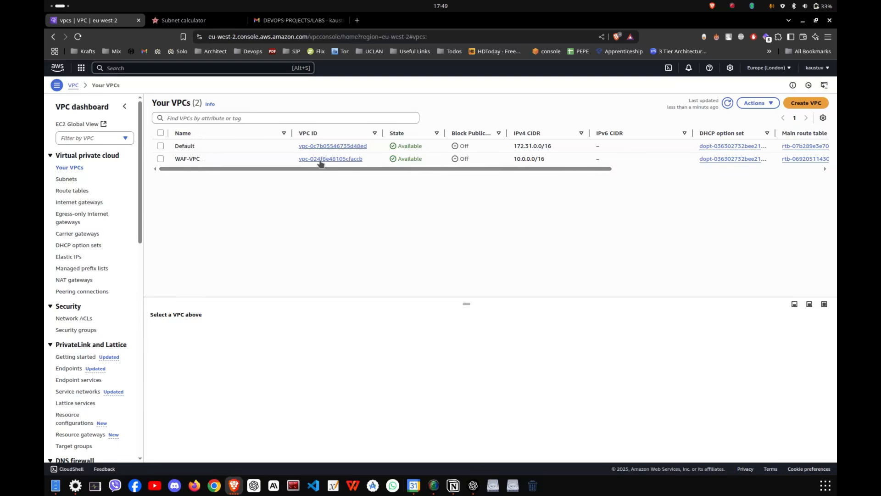
{"action": "left_click", "coordinate": [161, 158]}
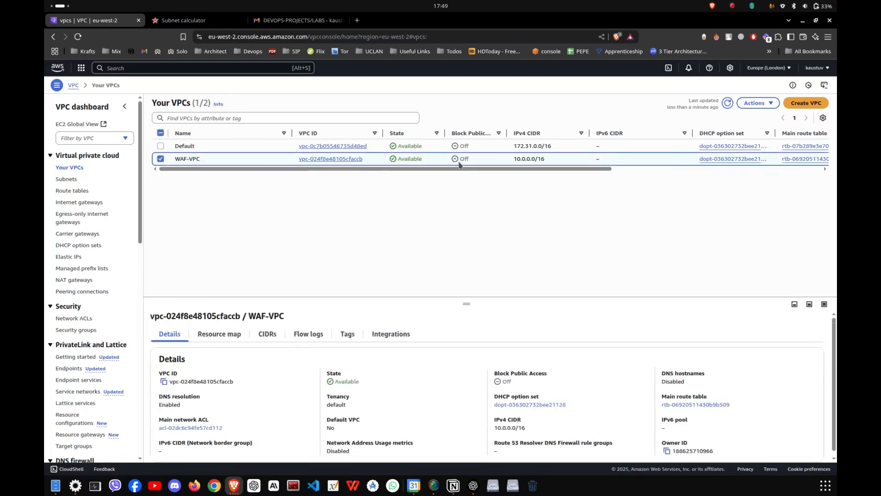
{"action": "left_click", "coordinate": [758, 103]}
{"action": "left_click", "coordinate": [715, 192]}
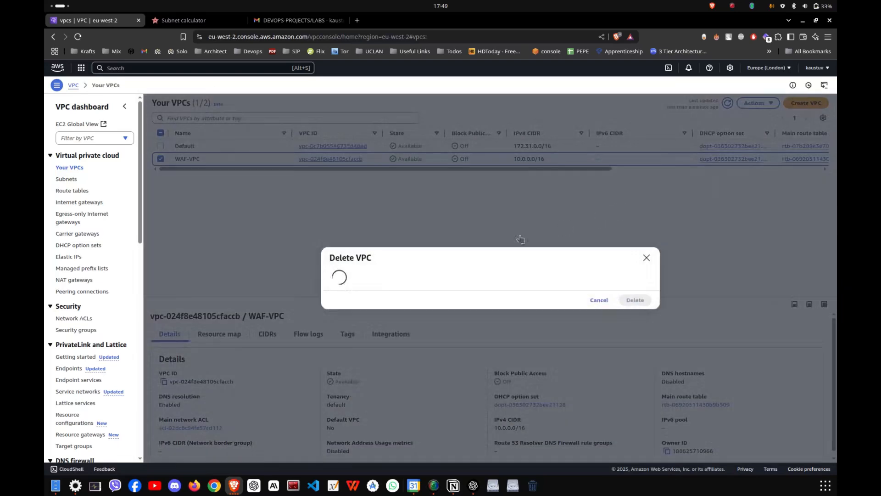
{"action": "left_click", "coordinate": [471, 368]}
{"action": "type", "text": "delete"}
{"action": "key", "text": "Return"}
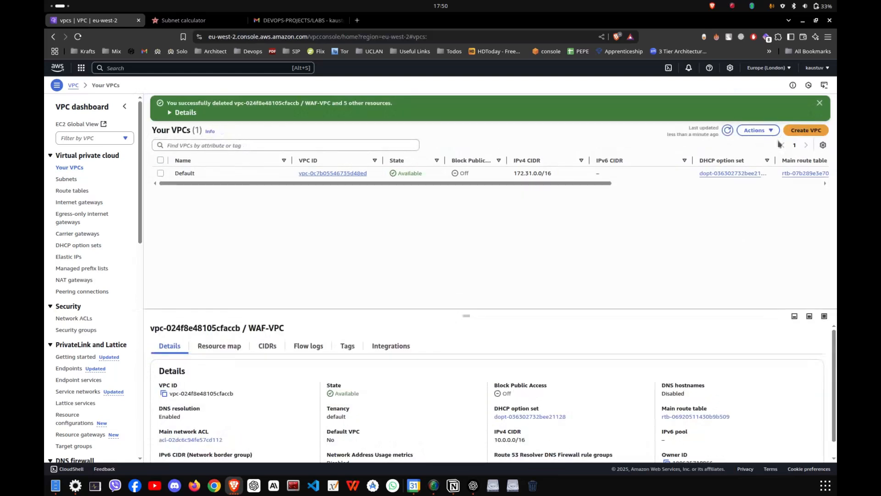
- Create a VPC-only resource named WAF-VPC with the IPv4 CIDR 10.0.0.0/16
{"action": "left_click", "coordinate": [804, 131]}
{"action": "left_click", "coordinate": [182, 211]}
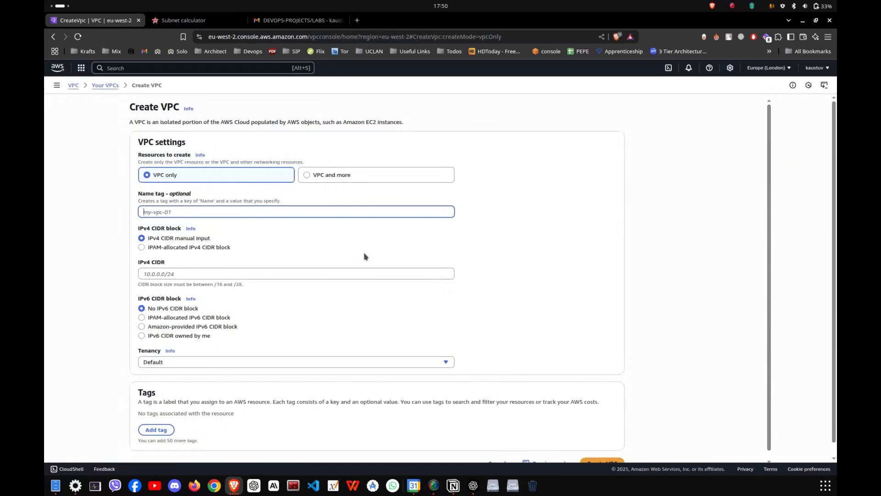
{"action": "type", "text": "W"}
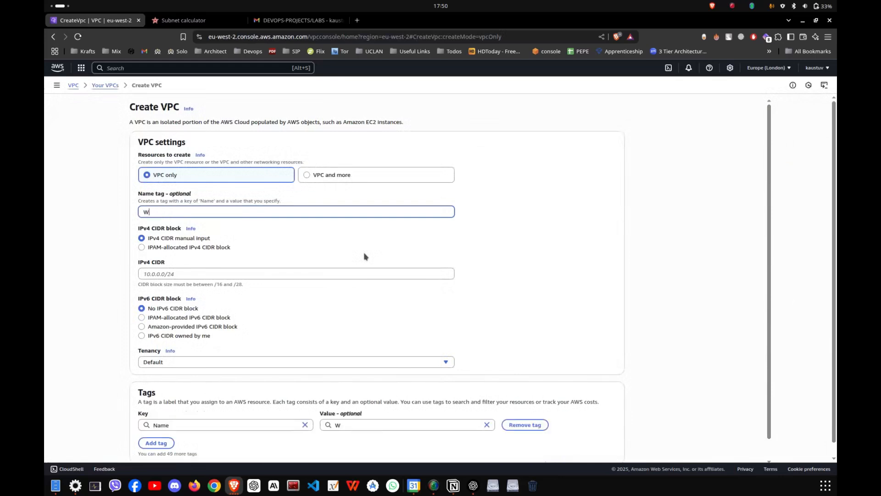
{"action": "type", "text": "AF-VPC"}
{"action": "left_click", "coordinate": [218, 275]}
{"action": "type", "text": "10.0.0.0/16"}
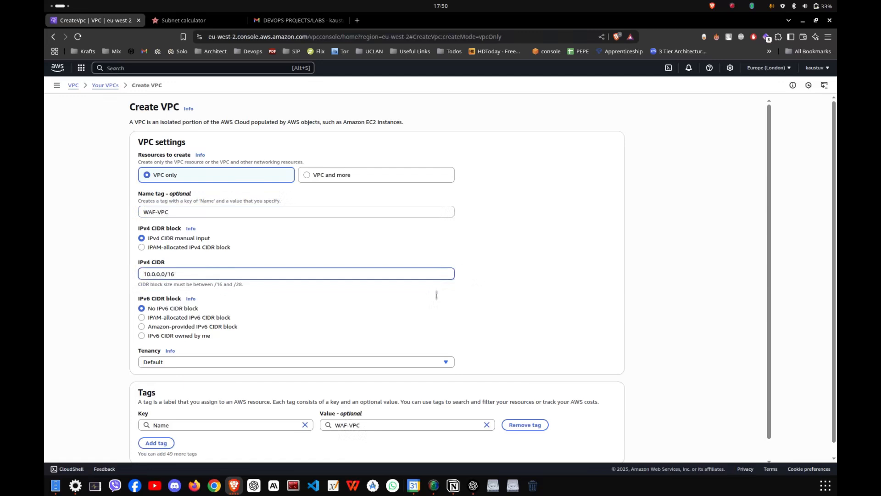
{"action": "scroll", "coordinate": [473, 296], "scroll_direction": "down", "scroll_amount": 2}
{"action": "left_click", "coordinate": [592, 456]}
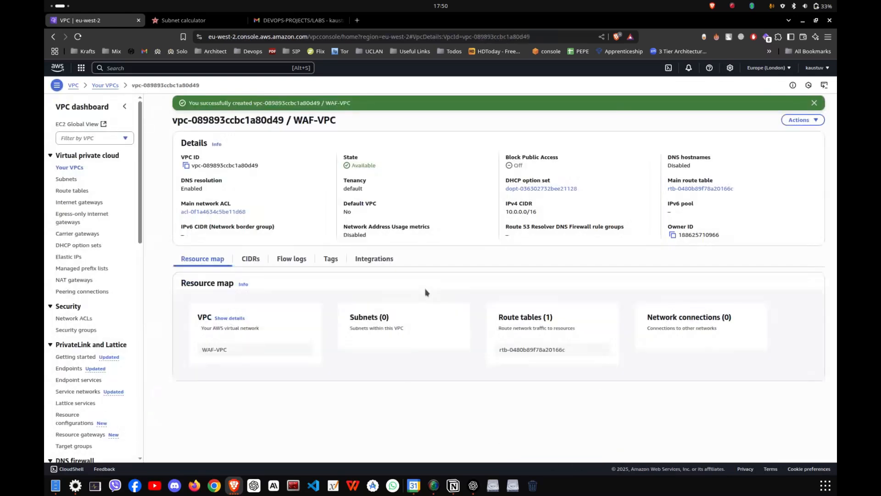
- Try to delete the old subnets WAF-Subnet1, WAF-Sub-2 and WAF-Subnet-2, and refresh the subnet list
{"action": "left_click", "coordinate": [65, 180]}
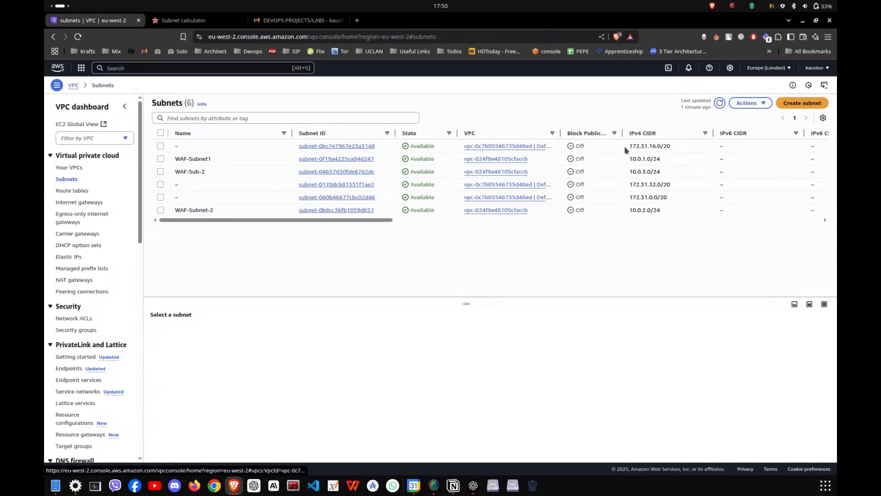
{"action": "left_click", "coordinate": [160, 158]}
{"action": "left_click", "coordinate": [160, 171]}
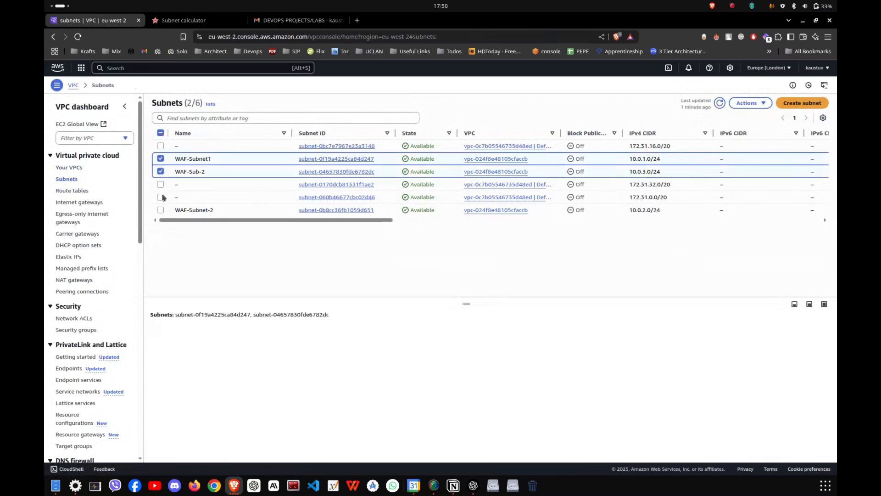
{"action": "left_click", "coordinate": [160, 210]}
{"action": "left_click", "coordinate": [749, 103]}
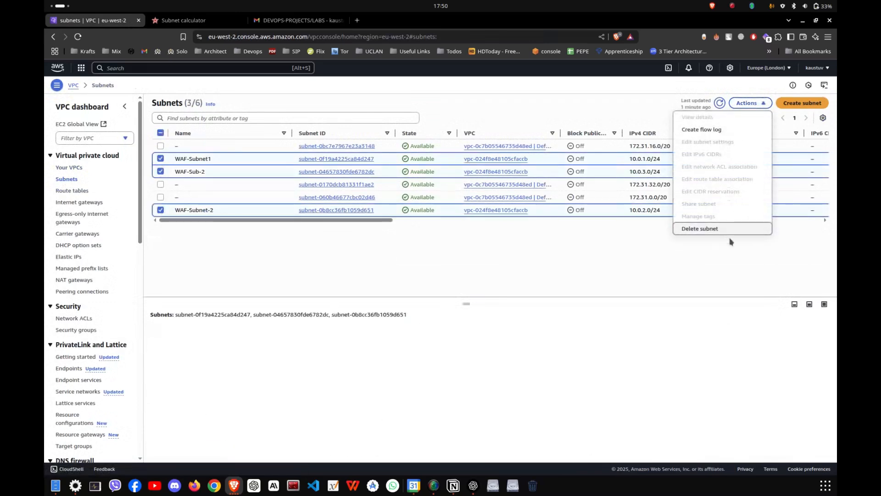
{"action": "left_click", "coordinate": [732, 233]}
{"action": "left_click", "coordinate": [495, 315]}
{"action": "type", "text": "delete"}
{"action": "key", "text": "Return"}
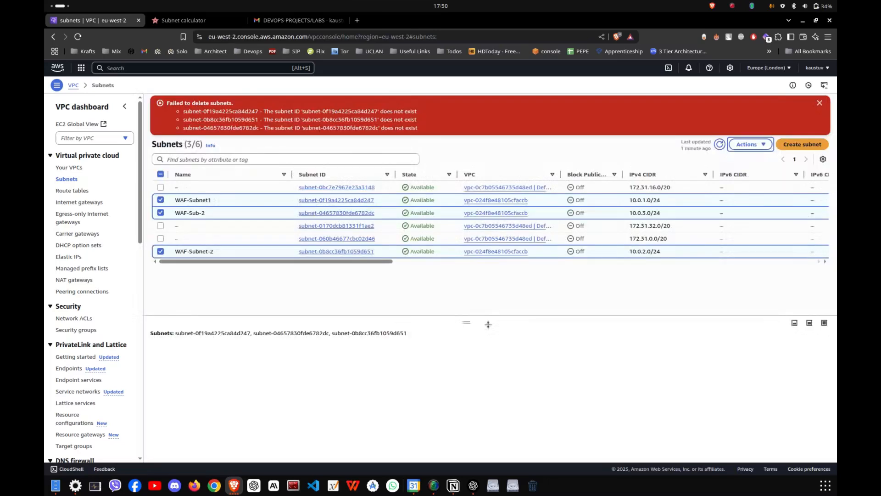
{"action": "left_click", "coordinate": [734, 146]}
{"action": "left_click", "coordinate": [720, 144]}
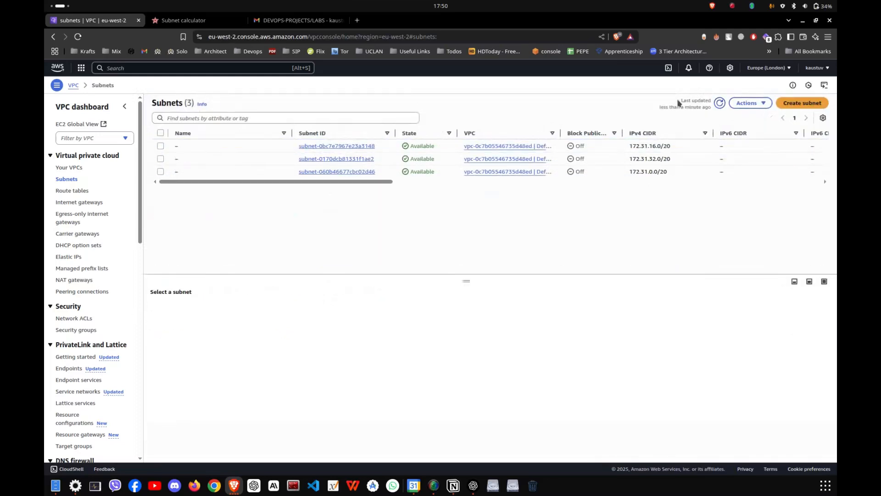
- Start creating subnets and choose WAF-VPC as their VPC
{"action": "left_click", "coordinate": [802, 103]}
{"action": "left_click", "coordinate": [268, 156]}
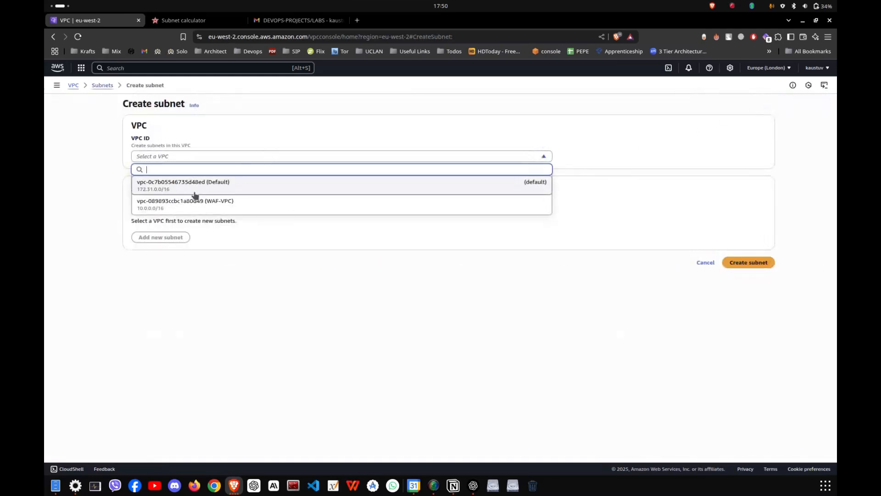
{"action": "left_click", "coordinate": [236, 206]}
- Define the first subnet as WAF-Sub-1 in availability zone eu-west-2a with the IPv4 CIDR block 10.0.1.0/24
{"action": "scroll", "coordinate": [224, 281], "scroll_direction": "down", "scroll_amount": 1}
{"action": "left_click", "coordinate": [187, 261]}
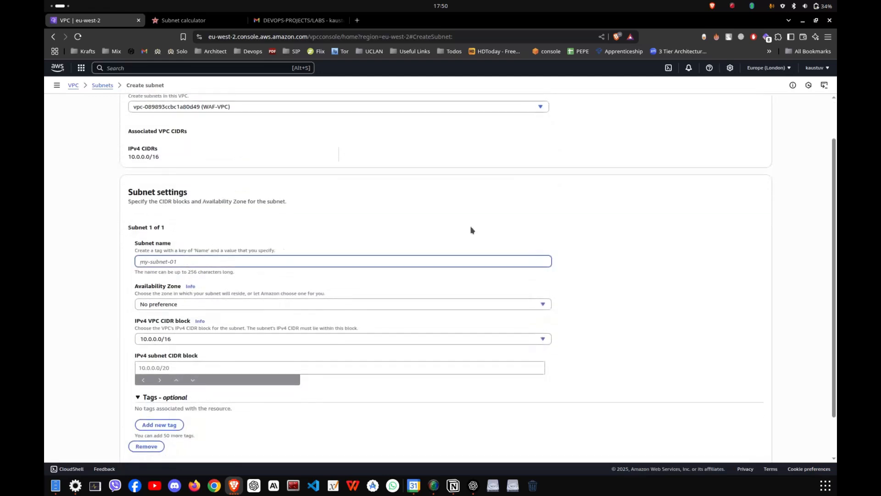
{"action": "type", "text": "WAF-Sub-1"}
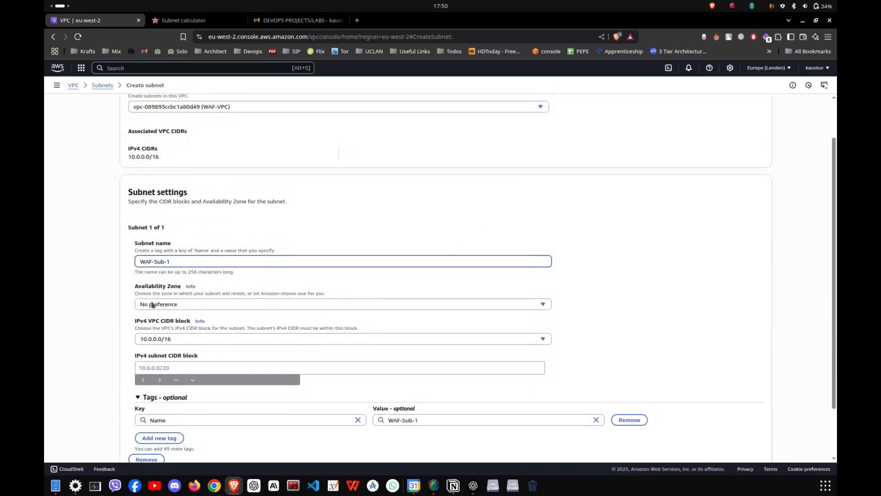
{"action": "left_click", "coordinate": [153, 304]}
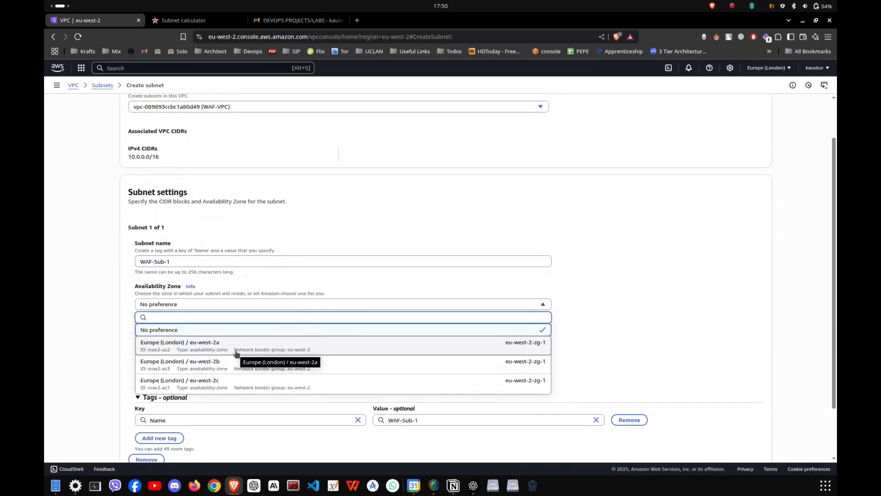
{"action": "left_click", "coordinate": [236, 351]}
{"action": "scroll", "coordinate": [224, 271], "scroll_direction": "down", "scroll_amount": 2}
{"action": "left_click", "coordinate": [173, 303]}
{"action": "type", "text": "10.0.1.0"}
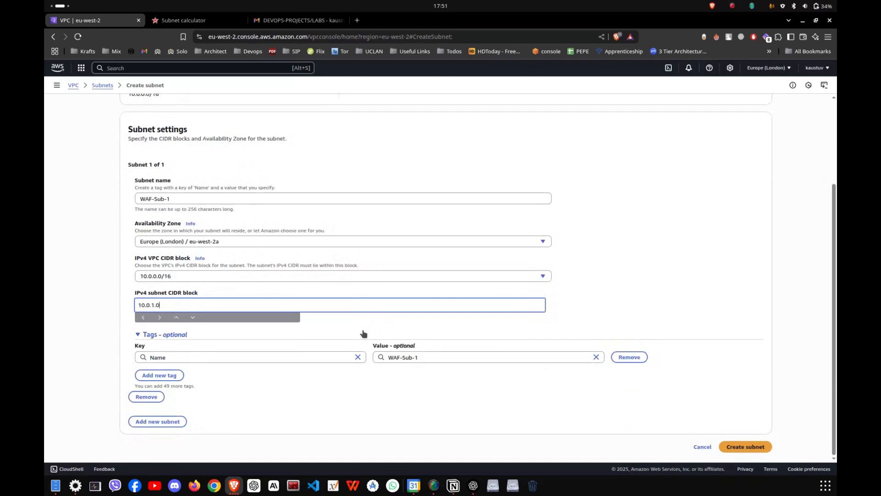
{"action": "type", "text": "/24"}
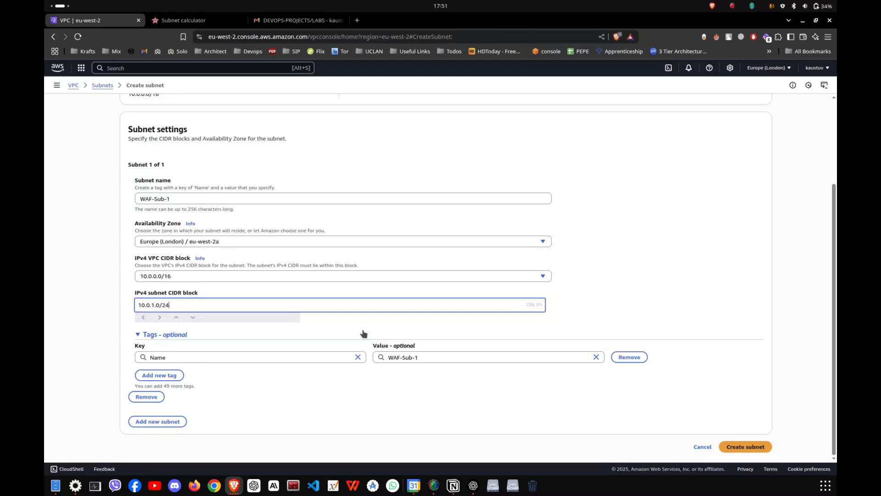
- Add a second subnet entry and copy the first subnet's name, WAF-Sub-1, into it
{"action": "left_click", "coordinate": [163, 422]}
{"action": "scroll", "coordinate": [191, 381], "scroll_direction": "down", "scroll_amount": 3}
{"action": "left_click", "coordinate": [185, 311]}
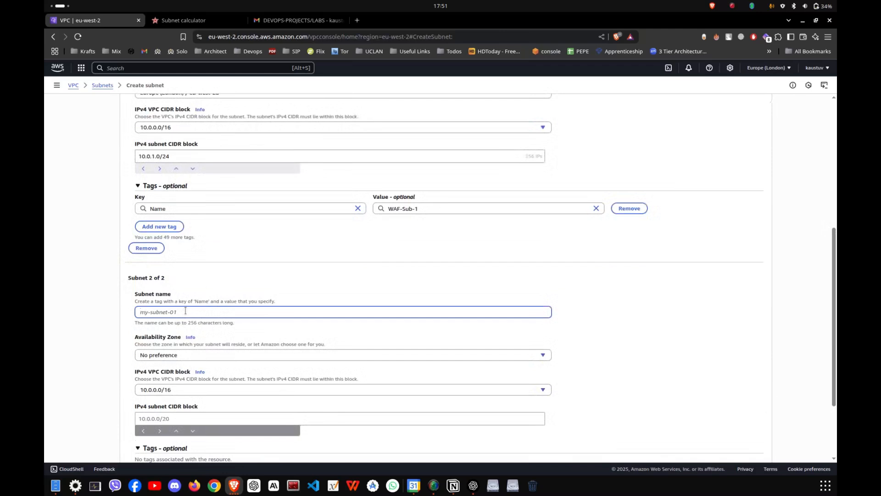
{"action": "scroll", "coordinate": [185, 312], "scroll_direction": "up", "scroll_amount": 2}
{"action": "triple_click", "coordinate": [166, 149]}
{"action": "key", "text": "ctrl+c"}
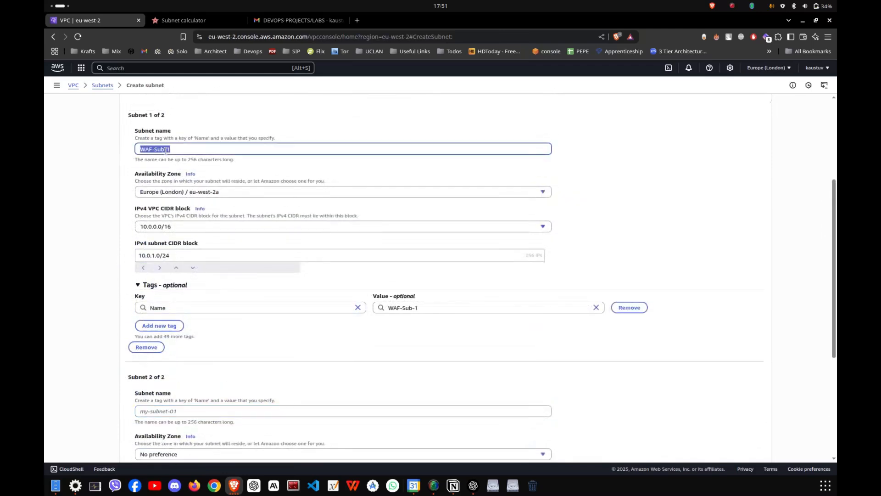
{"action": "scroll", "coordinate": [265, 354], "scroll_direction": "down", "scroll_amount": 2}
{"action": "left_click", "coordinate": [174, 312]}
{"action": "key", "text": "ctrl+v"}
{"action": "scroll", "coordinate": [179, 317], "scroll_direction": "down", "scroll_amount": 2}
{"action": "scroll", "coordinate": [179, 324], "scroll_direction": "down", "scroll_amount": 1}
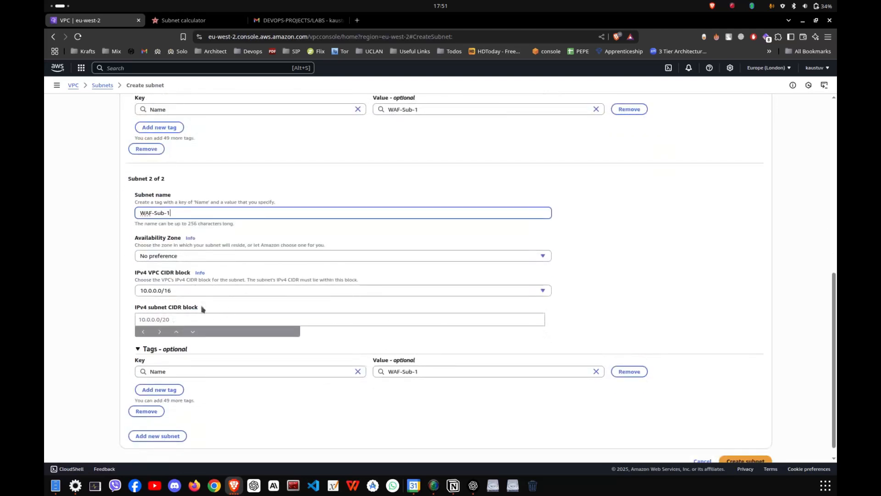
- Set the second subnet to eu-west-2b with CIDR 10.0.2.0/24, rename it WAF-Sub-2, and create both subnets
{"action": "left_click", "coordinate": [210, 257]}
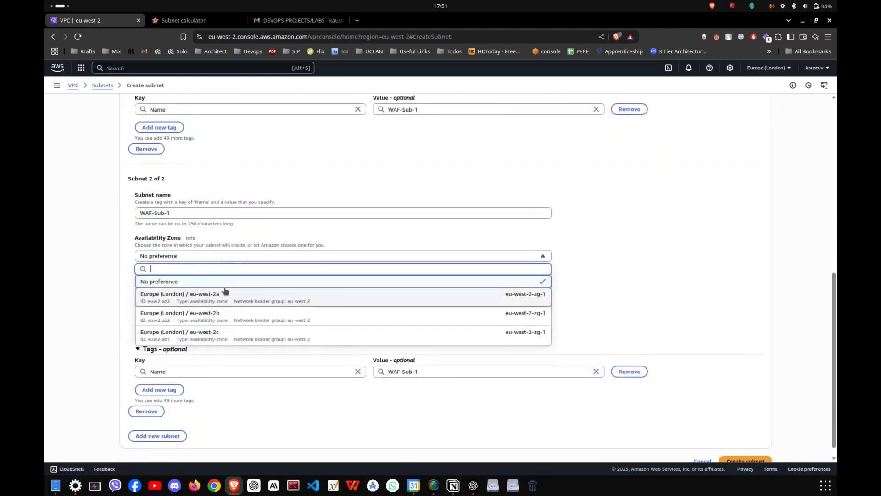
{"action": "left_click", "coordinate": [215, 319]}
{"action": "left_click", "coordinate": [177, 318]}
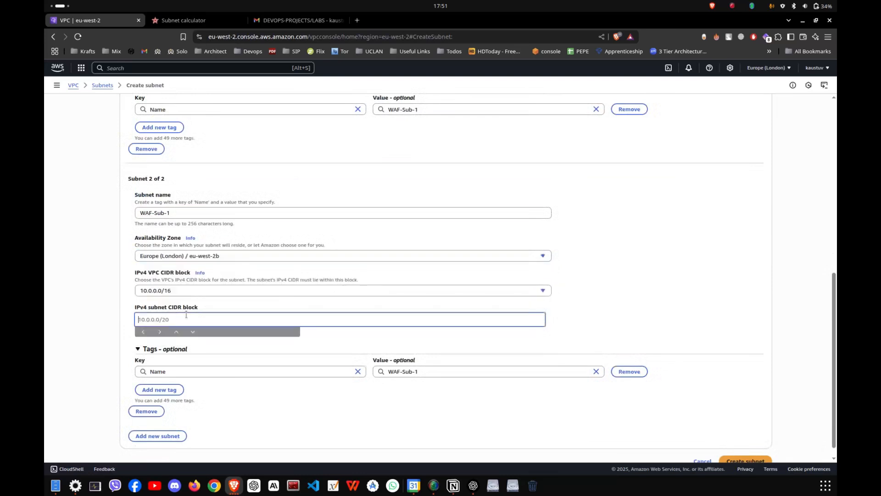
{"action": "scroll", "coordinate": [72, 275], "scroll_direction": "up", "scroll_amount": 3}
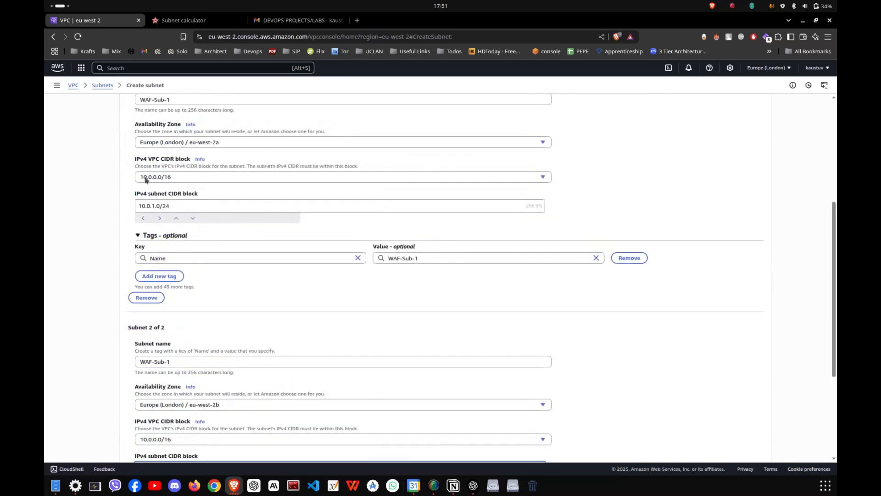
{"action": "scroll", "coordinate": [130, 277], "scroll_direction": "down", "scroll_amount": 3}
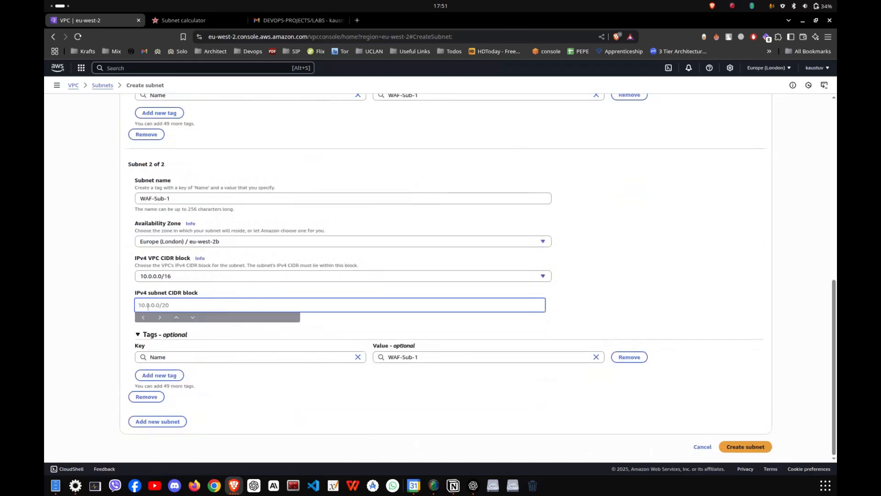
{"action": "type", "text": "1"}
{"action": "type", "text": "0.2.0/24"}
{"action": "left_click", "coordinate": [194, 199]}
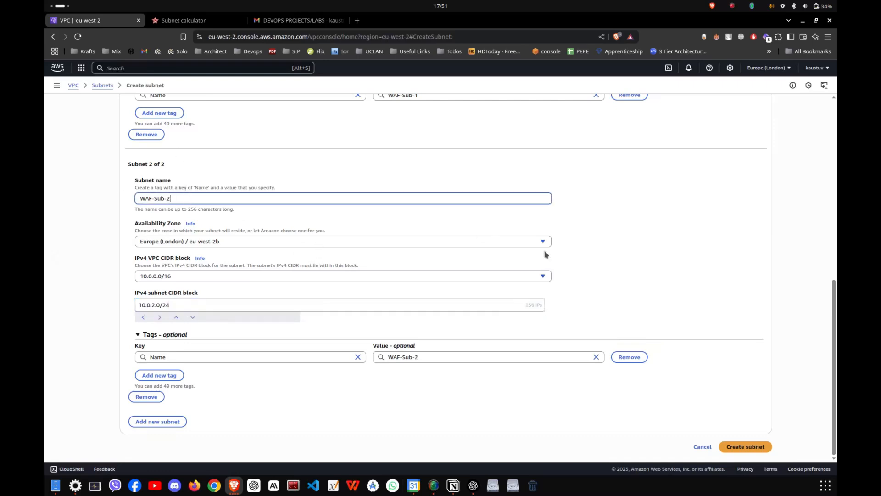
{"action": "left_click", "coordinate": [761, 447]}
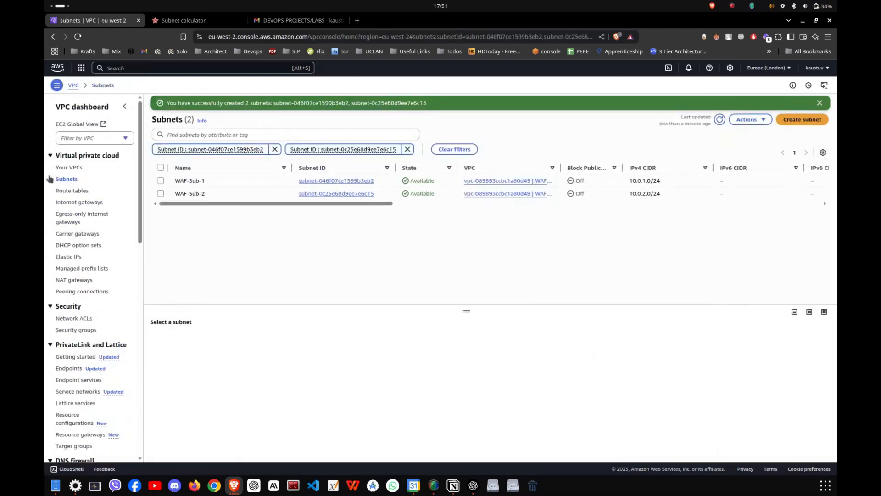
- Try to detach the old WAF-GW internet gateway from its VPC and refresh the gateway list
{"action": "left_click", "coordinate": [77, 203]}
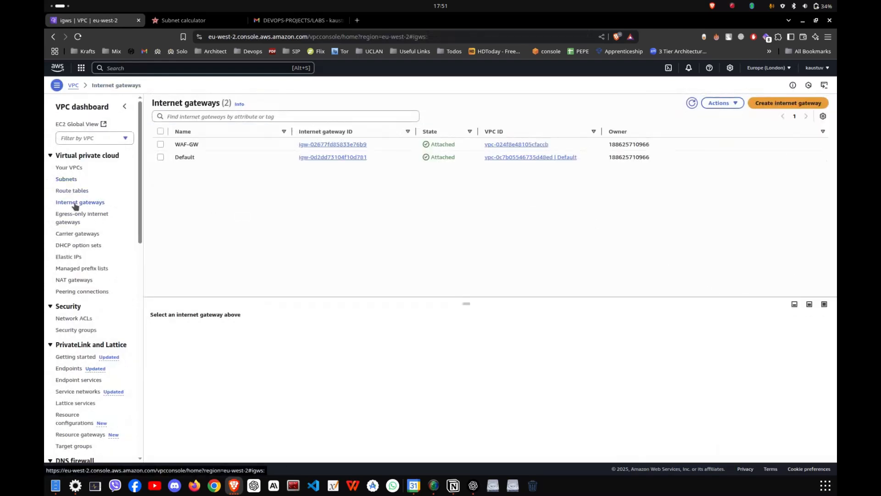
{"action": "left_click", "coordinate": [160, 144]}
{"action": "left_click", "coordinate": [718, 103]}
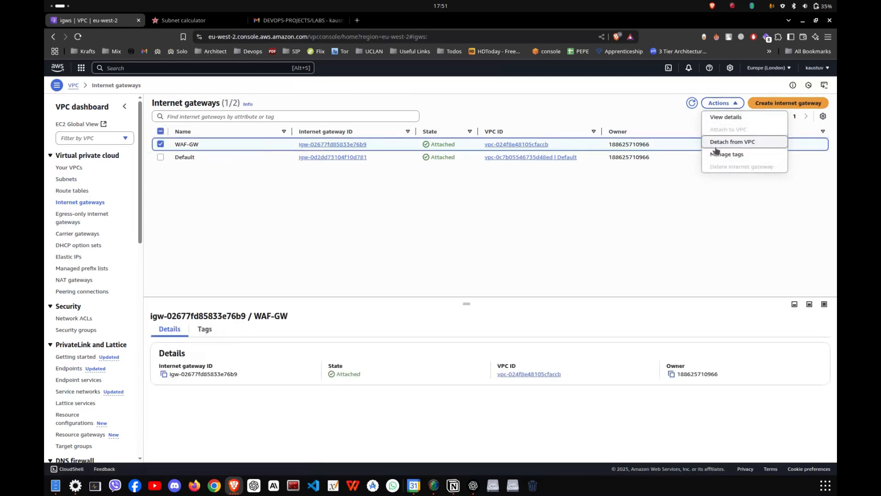
{"action": "left_click", "coordinate": [717, 143]}
{"action": "left_click", "coordinate": [569, 316]}
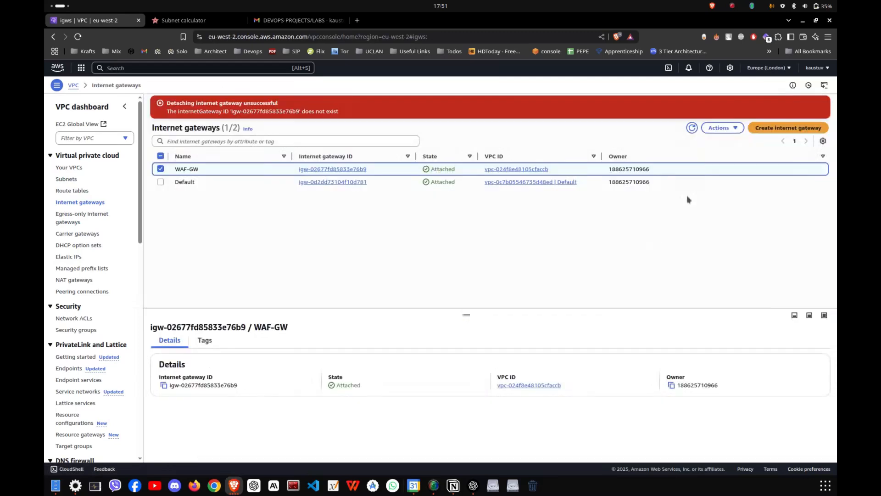
{"action": "left_click", "coordinate": [722, 128]}
{"action": "left_click", "coordinate": [575, 271]}
{"action": "left_click", "coordinate": [718, 128]}
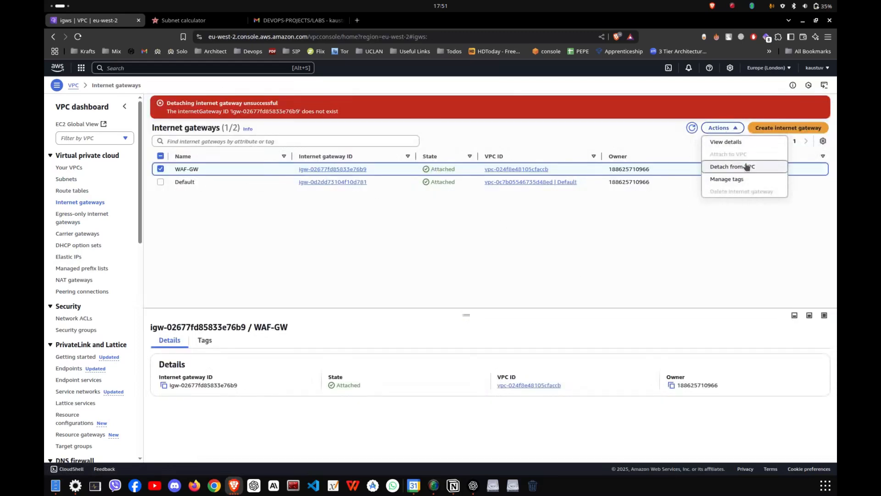
{"action": "left_click", "coordinate": [657, 228]}
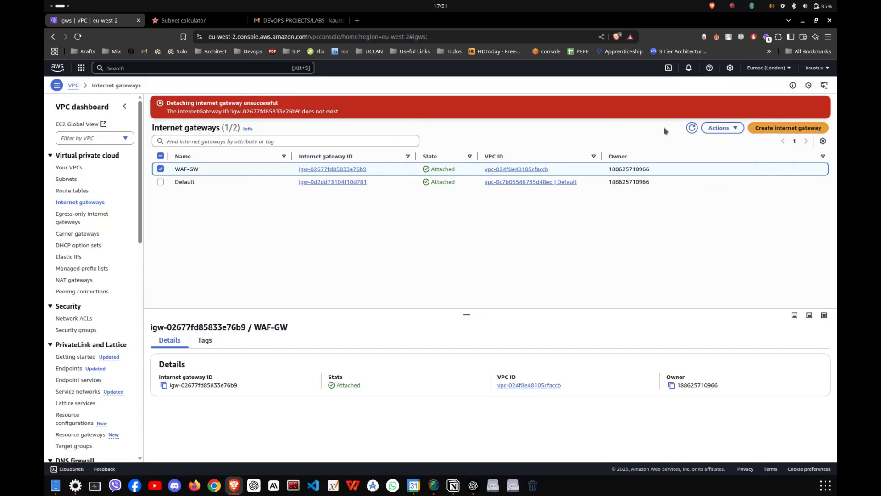
{"action": "left_click", "coordinate": [692, 128]}
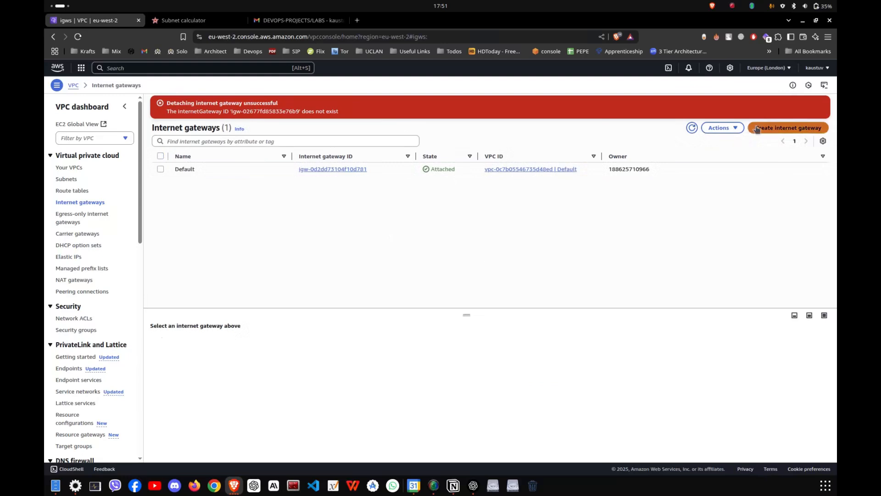
- Create a new internet gateway named WAF-IGW
{"action": "left_click", "coordinate": [788, 128]}
{"action": "left_click", "coordinate": [169, 191]}
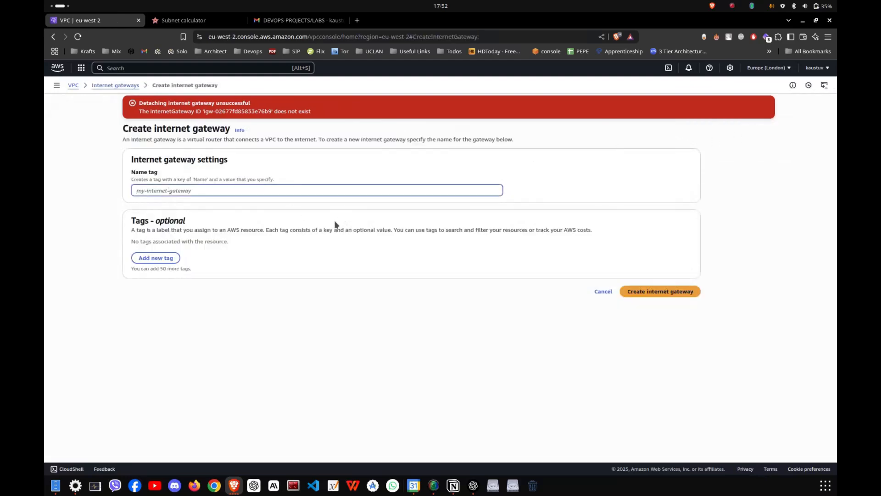
{"action": "type", "text": "WAF-IG"}
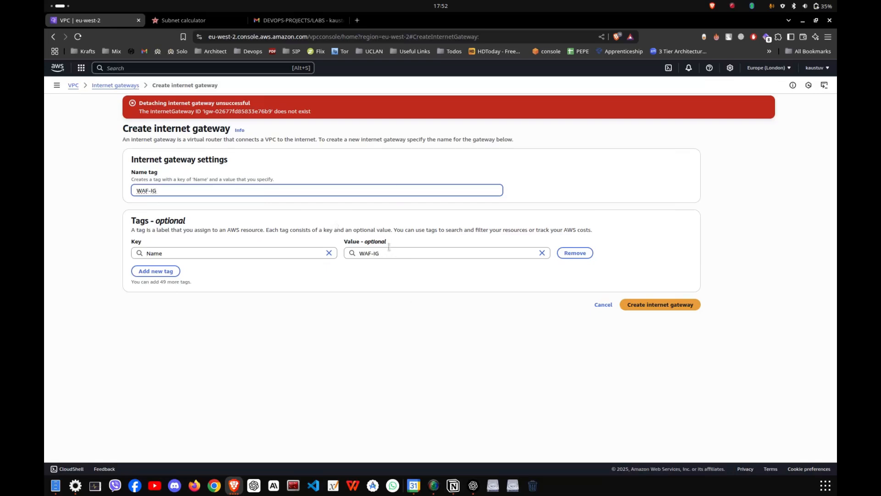
{"action": "left_click", "coordinate": [505, 352]}
{"action": "left_click", "coordinate": [266, 191]}
{"action": "left_click", "coordinate": [686, 303]}
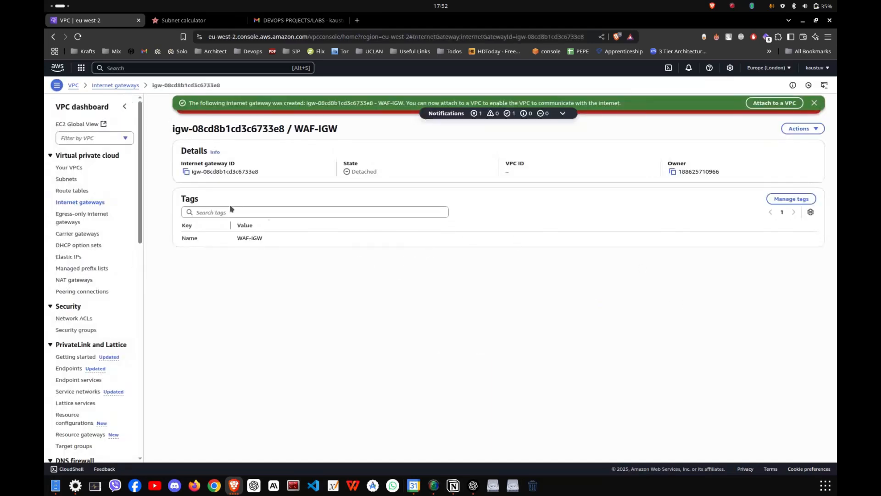
- Attach the WAF-IGW internet gateway to WAF-VPC
{"action": "left_click", "coordinate": [775, 103]}
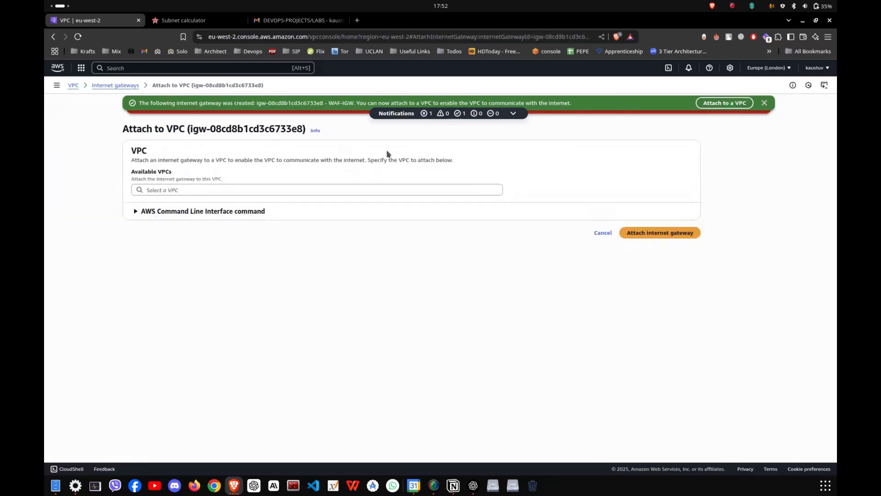
{"action": "left_click", "coordinate": [177, 190]}
{"action": "left_click", "coordinate": [179, 203]}
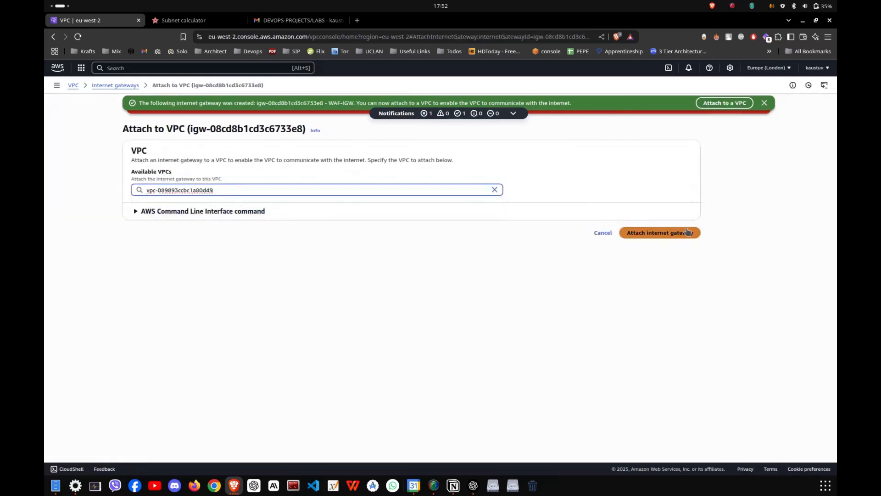
{"action": "left_click", "coordinate": [687, 233]}
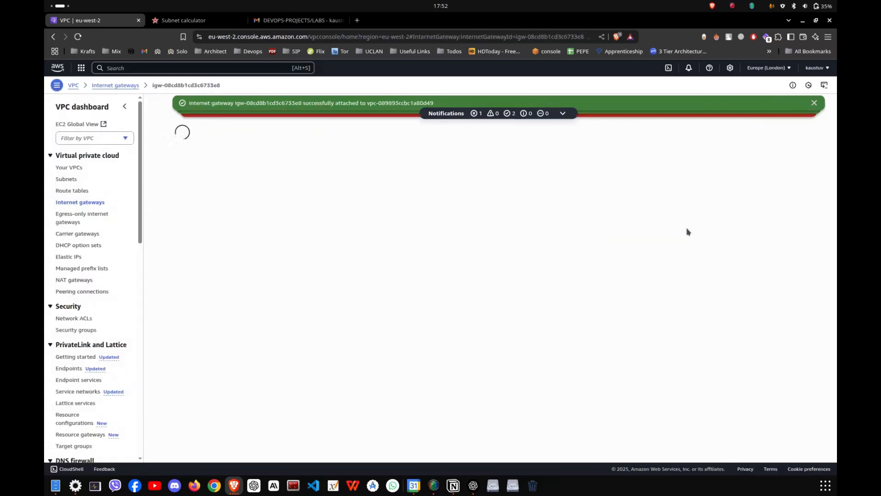
- Create a new route table named WAF-Route in WAF-VPC
{"action": "left_click", "coordinate": [69, 192]}
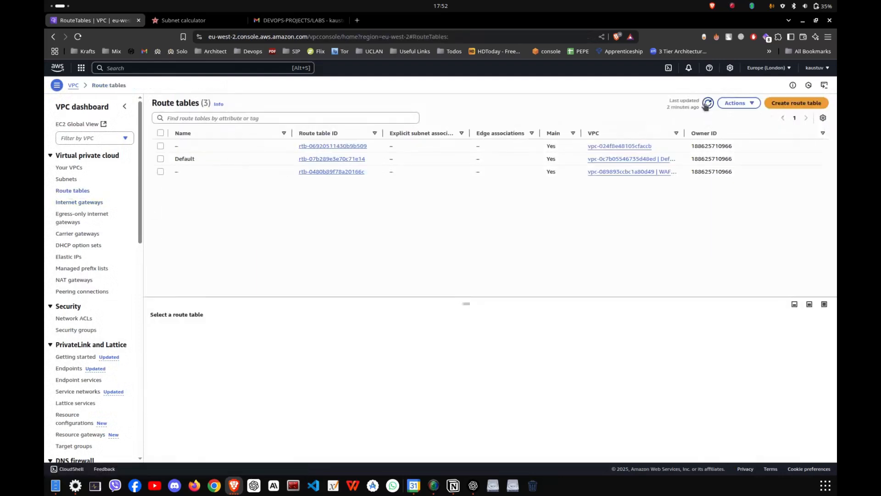
{"action": "left_click", "coordinate": [796, 103]}
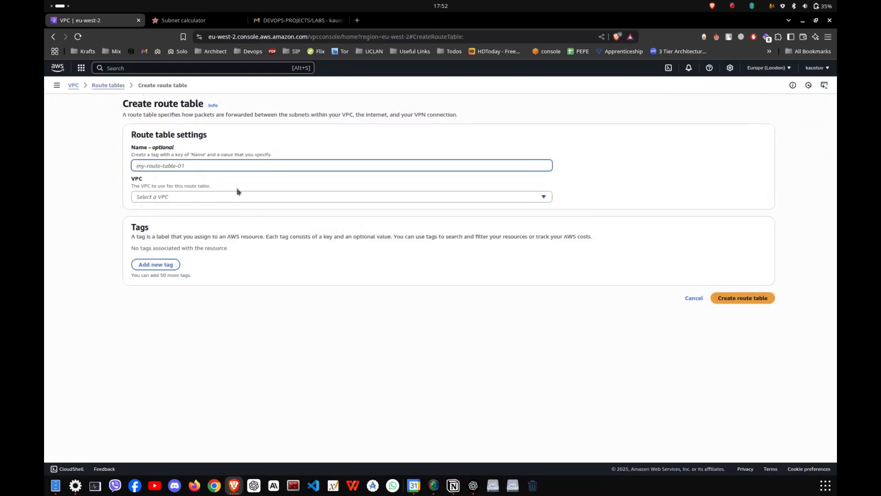
{"action": "type", "text": "W"}
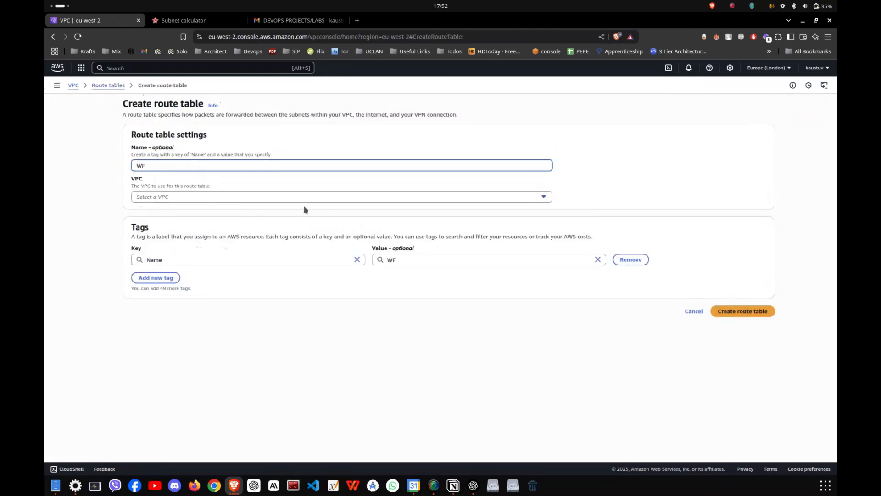
{"action": "type", "text": "AF-Route"}
{"action": "left_click", "coordinate": [273, 197]}
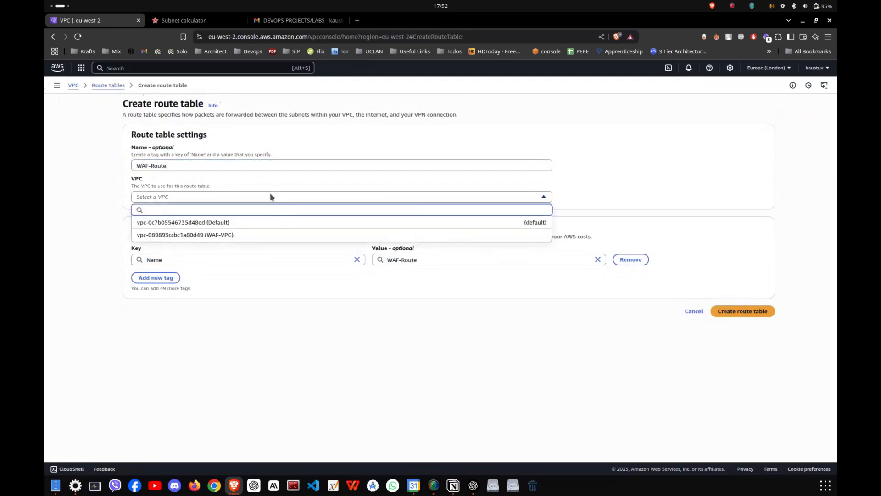
{"action": "left_click", "coordinate": [236, 235]}
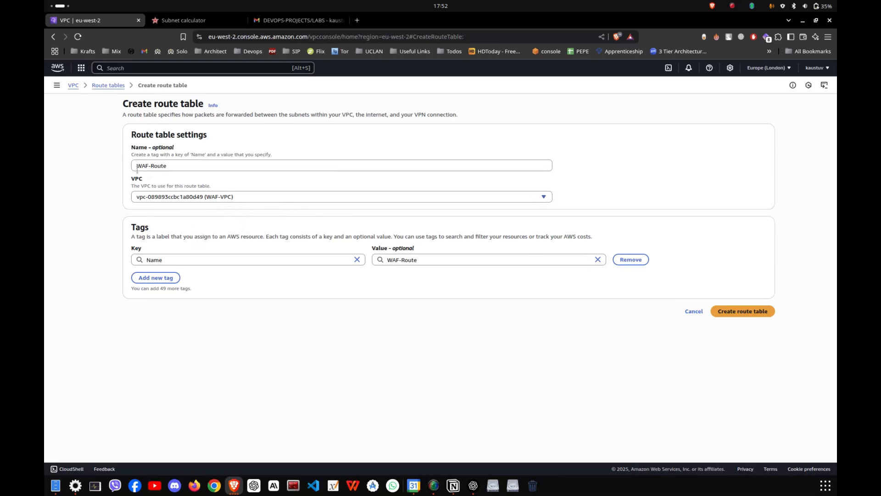
{"action": "left_click", "coordinate": [719, 309]}
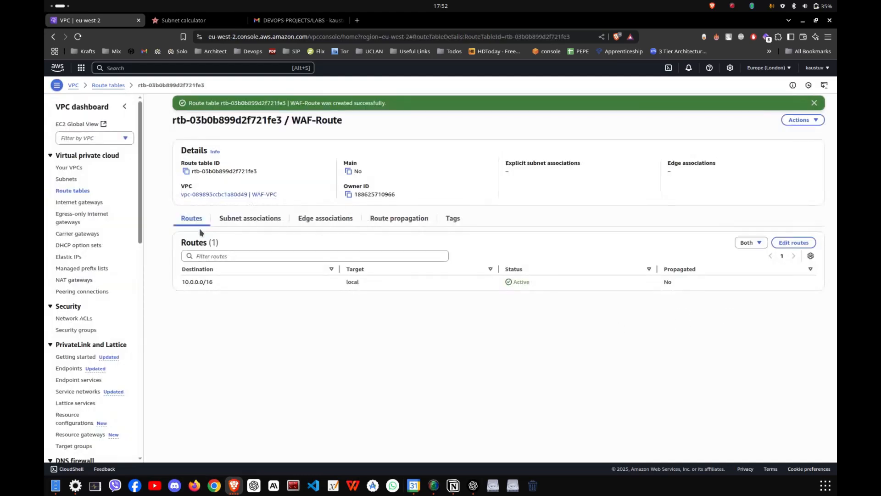
- Associate subnets WAF-Sub-1 and WAF-Sub-2 with the WAF-Route route table
{"action": "left_click", "coordinate": [232, 219]}
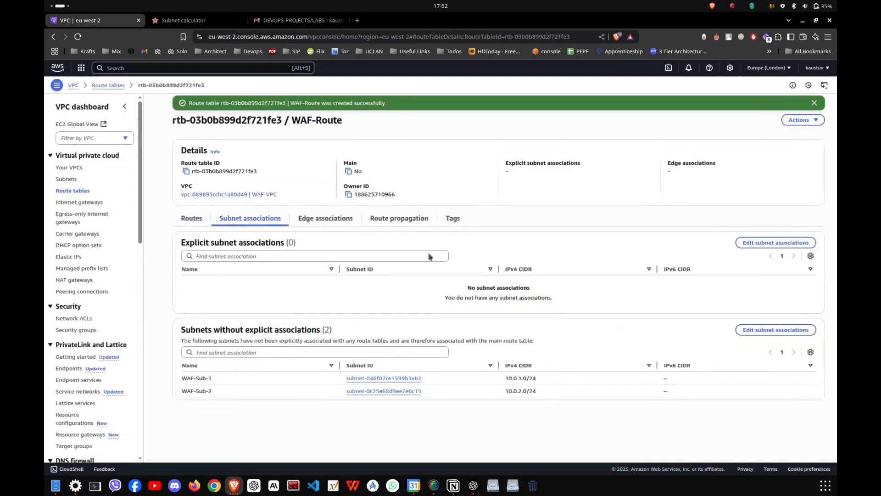
{"action": "left_click", "coordinate": [779, 244]}
{"action": "left_click", "coordinate": [139, 173]}
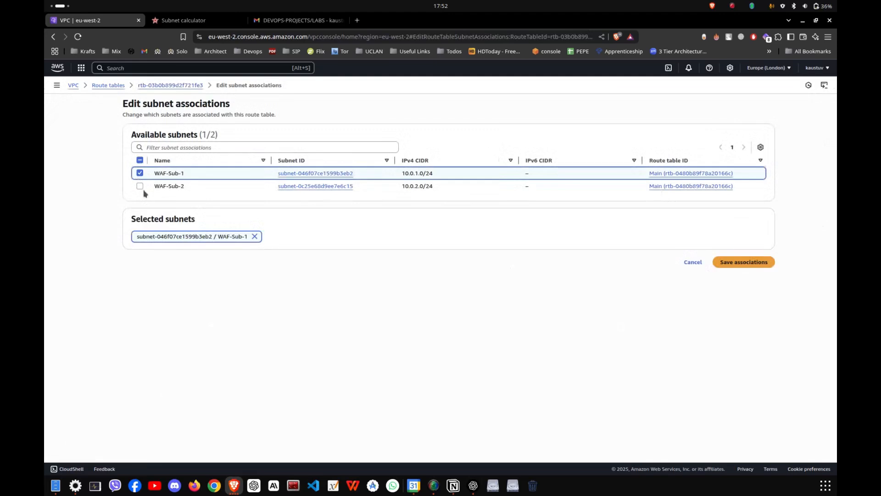
{"action": "left_click", "coordinate": [140, 186]}
{"action": "left_click", "coordinate": [756, 262]}
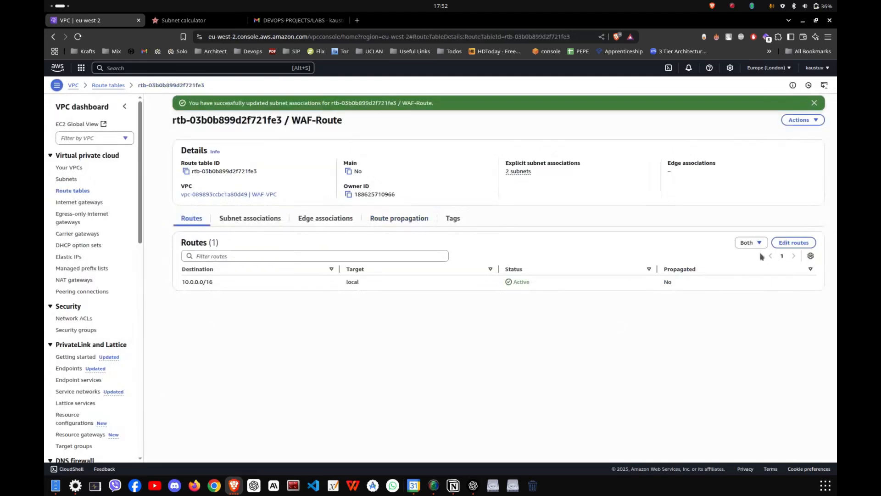
- Add a route for 0.0.0.0/0 targeting the WAF-IGW internet gateway to WAF-Route and save the routes
{"action": "left_click", "coordinate": [792, 243]}
{"action": "left_click", "coordinate": [167, 178]}
{"action": "left_click", "coordinate": [184, 170]}
{"action": "left_click", "coordinate": [186, 183]}
{"action": "left_click", "coordinate": [344, 173]}
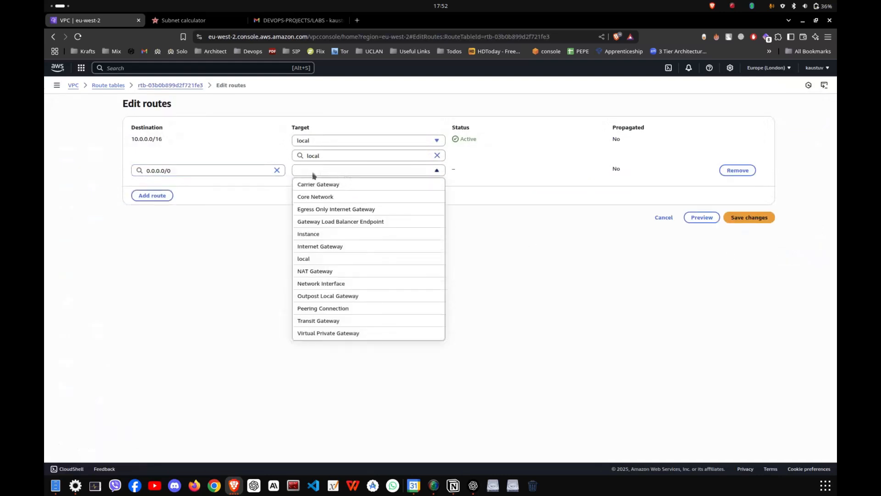
{"action": "left_click", "coordinate": [338, 247]}
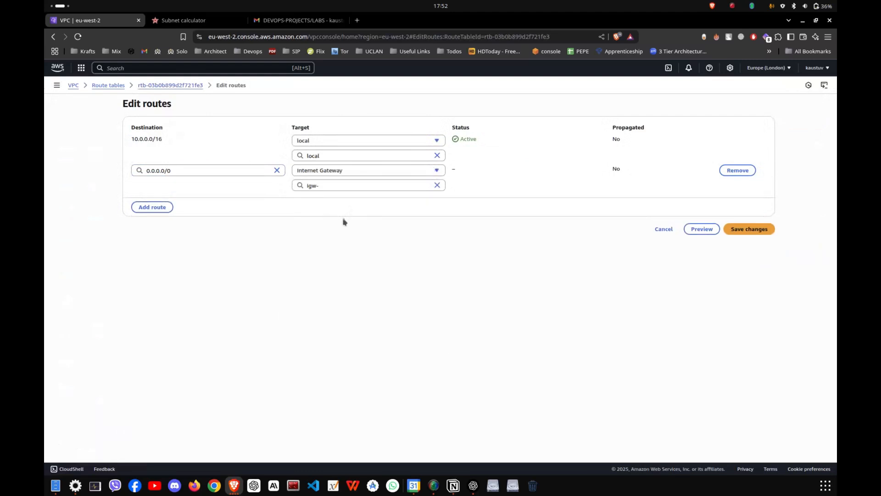
{"action": "left_click", "coordinate": [347, 212]}
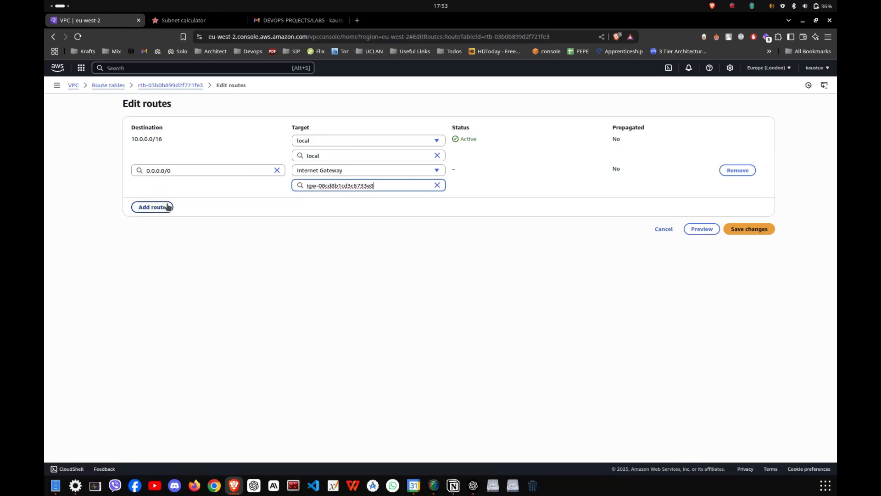
{"action": "left_click", "coordinate": [165, 170]}
{"action": "left_click", "coordinate": [379, 247]}
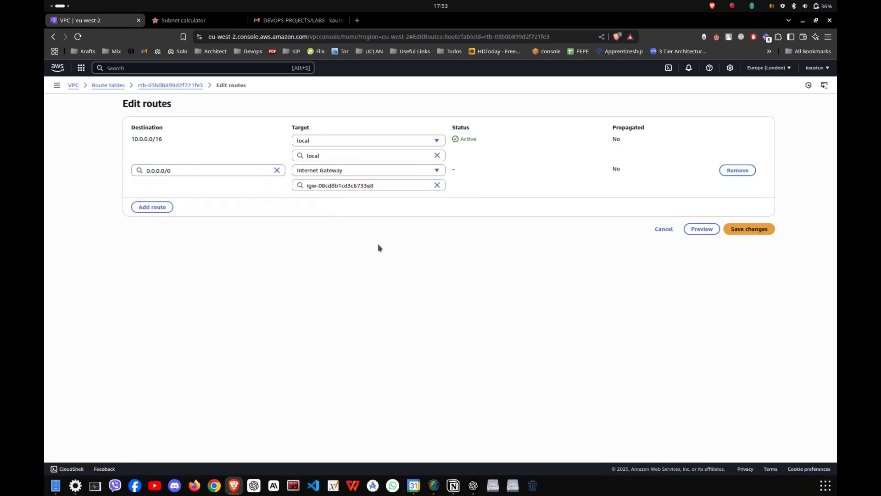
{"action": "left_click_drag", "start_coordinate": [314, 186], "coordinate": [346, 186]}
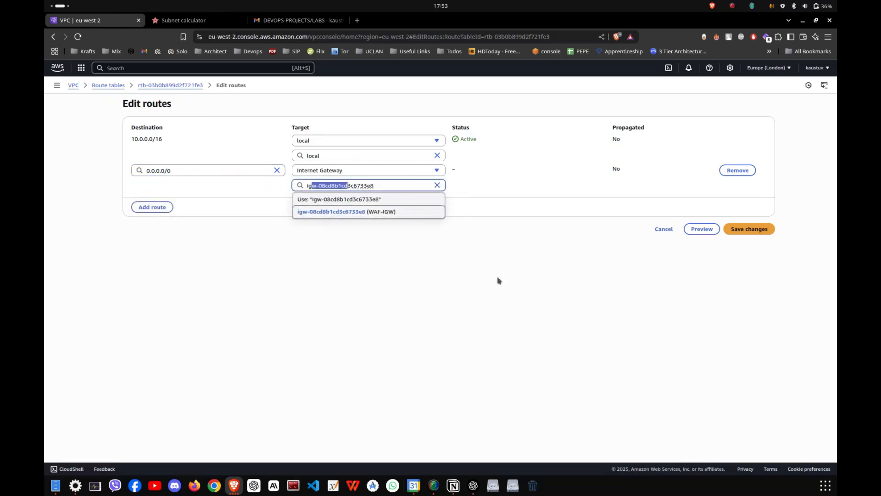
{"action": "left_click", "coordinate": [758, 228]}
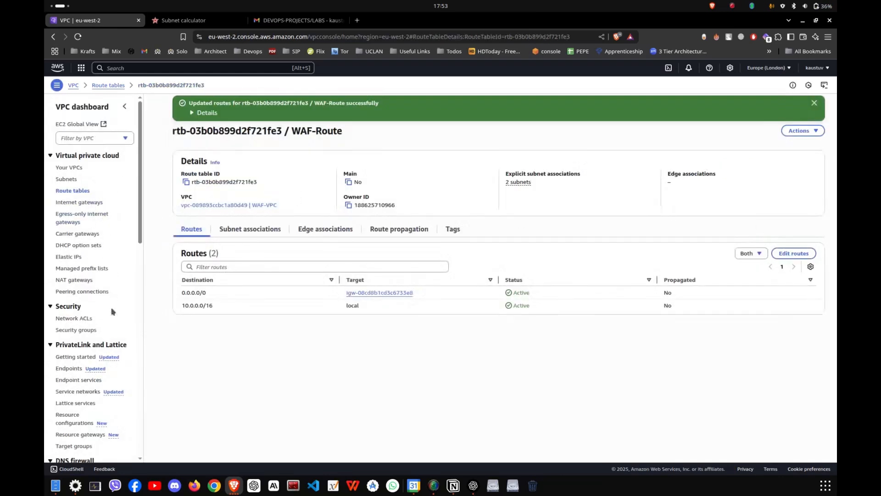
- Switch to Notion to review the architecture diagram in the AWS WAF / ACL Lab Runbook, then return to the AWS console
{"action": "key", "text": "alt+Tab"}
{"action": "scroll", "coordinate": [395, 311], "scroll_direction": "up", "scroll_amount": 2}
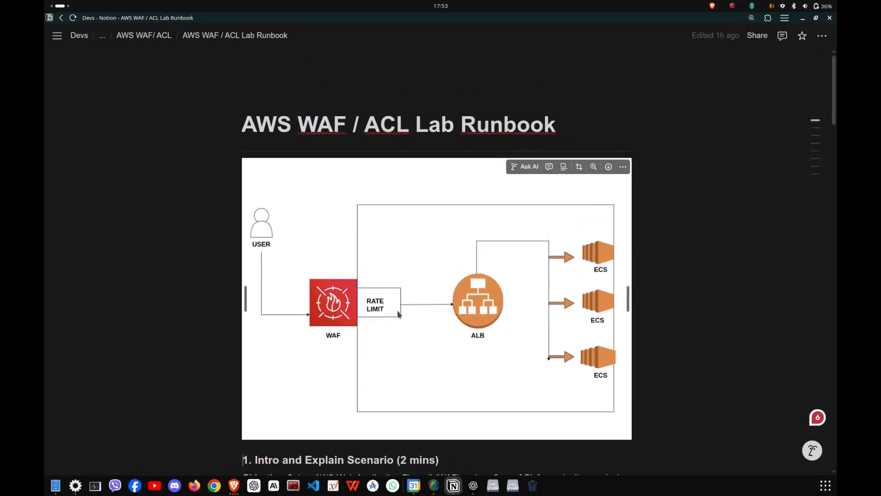
{"action": "scroll", "coordinate": [404, 307], "scroll_direction": "down", "scroll_amount": 1}
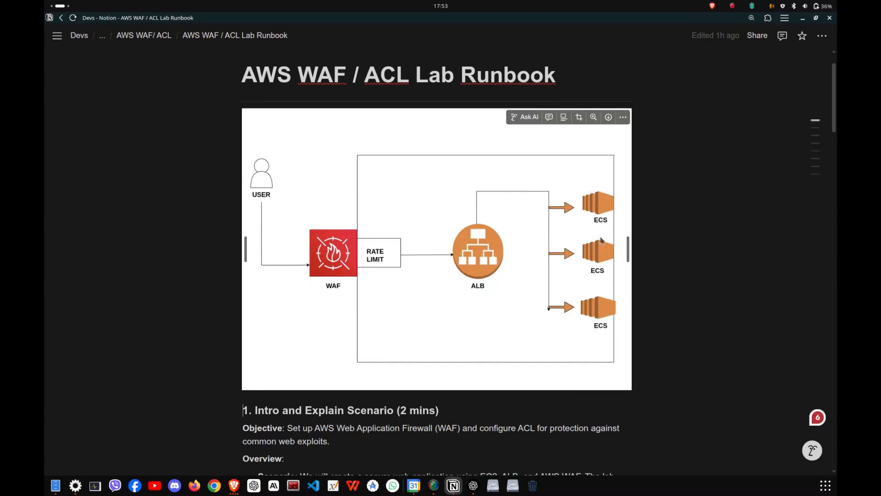
{"action": "key", "text": "alt+Tab"}
- Search AWS for ec2, recheck the Notion runbook diagram, and start launching a new instance from the EC2 running instances list
{"action": "left_click", "coordinate": [140, 67]}
{"action": "type", "text": "ec2"}
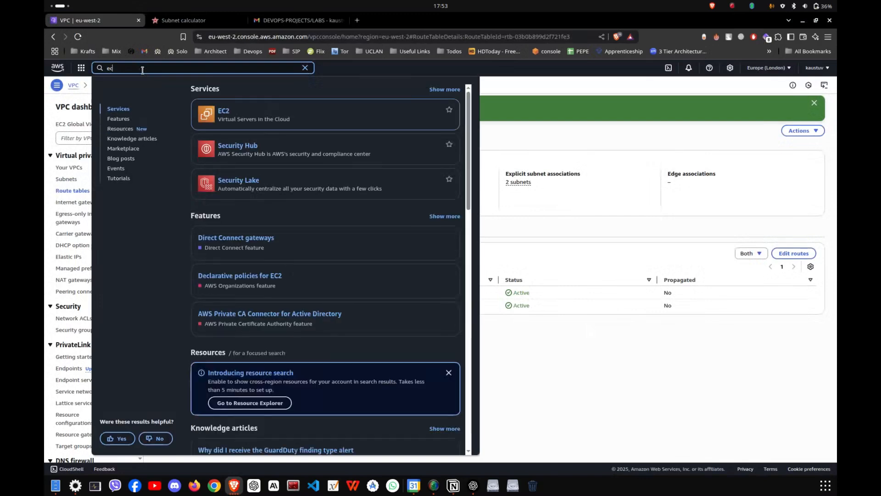
{"action": "key", "text": "alt+Tab"}
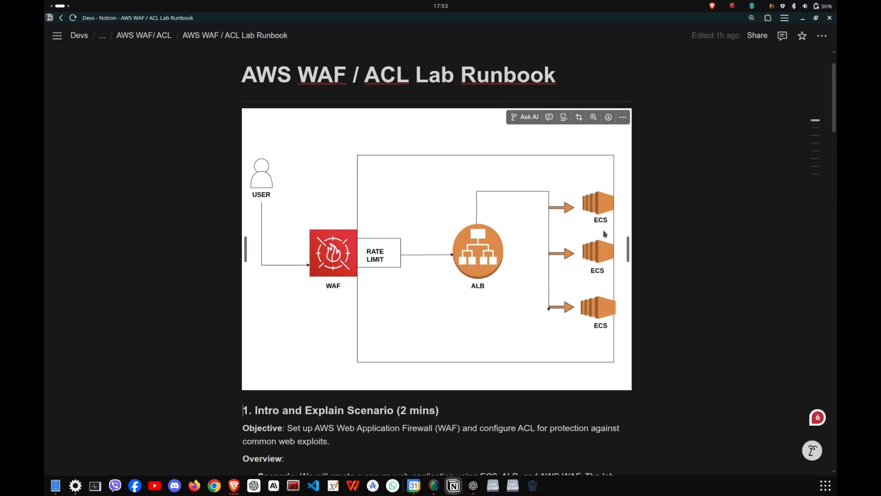
{"action": "key", "text": "alt+Tab"}
{"action": "left_click", "coordinate": [232, 179]}
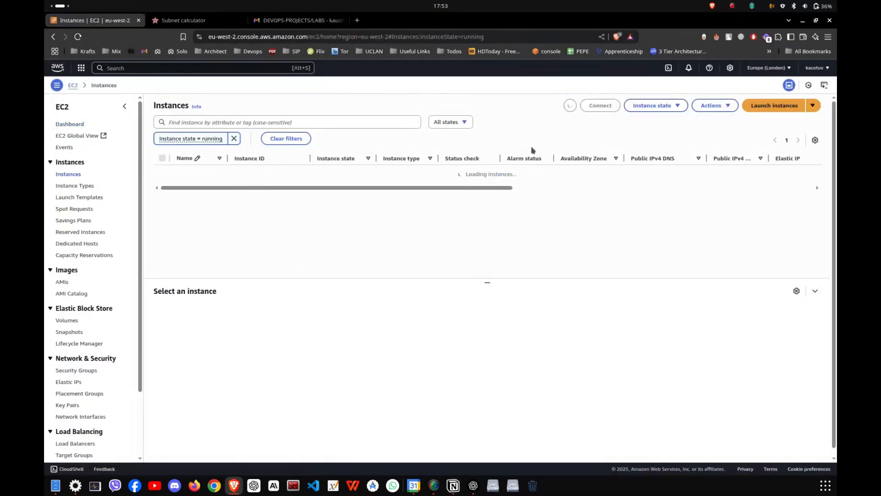
{"action": "left_click", "coordinate": [762, 107]}
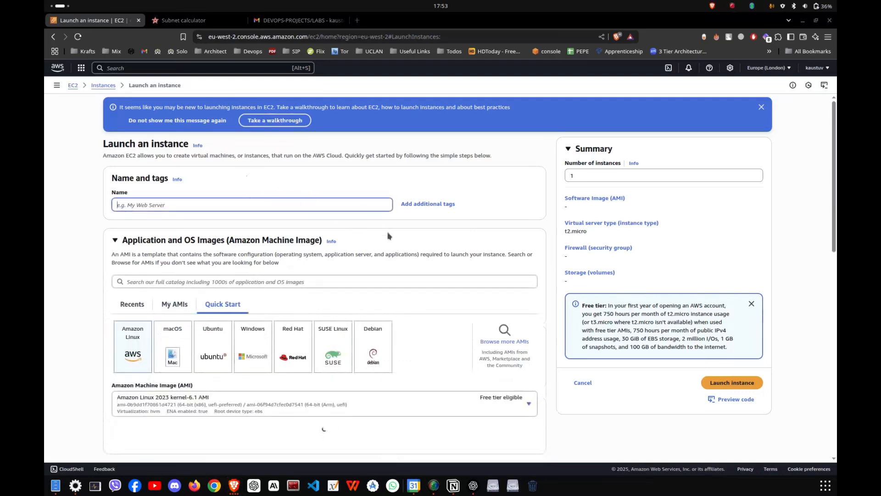
- Name the new instance WAF-EC2 and assign it the existing 3tier key pair
{"action": "key", "text": "alt+Tab"}
{"action": "key", "text": "alt+Tab"}
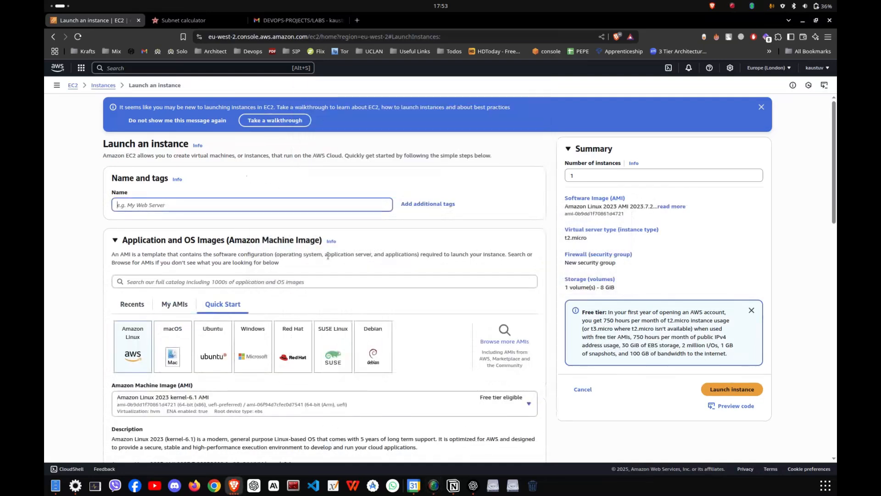
{"action": "type", "text": "w"}
{"action": "scroll", "coordinate": [210, 272], "scroll_direction": "down", "scroll_amount": 6}
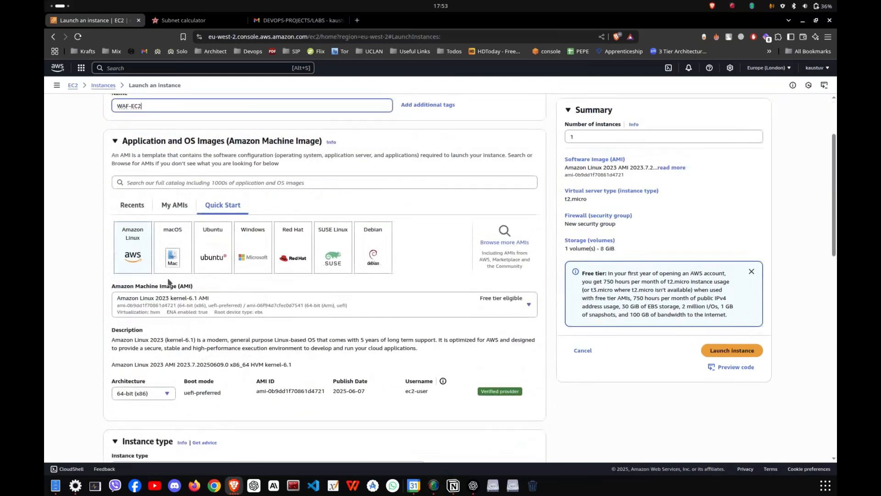
{"action": "scroll", "coordinate": [276, 264], "scroll_direction": "down", "scroll_amount": 2}
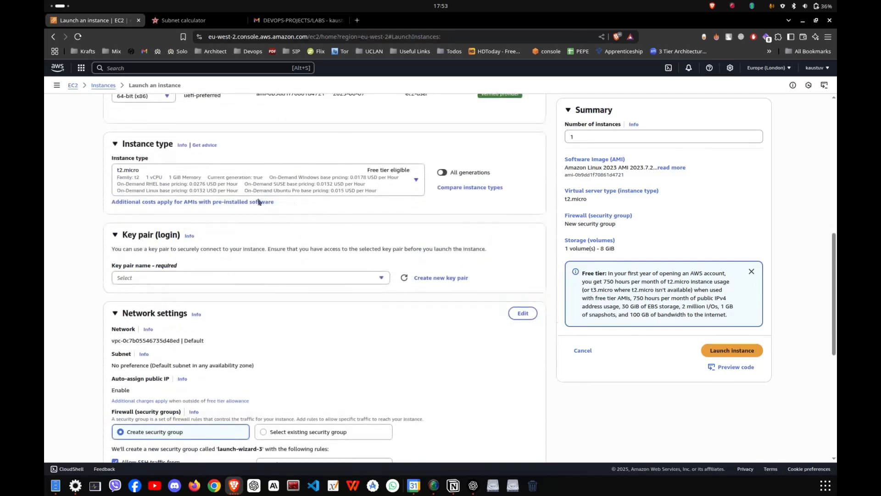
{"action": "left_click", "coordinate": [274, 279]}
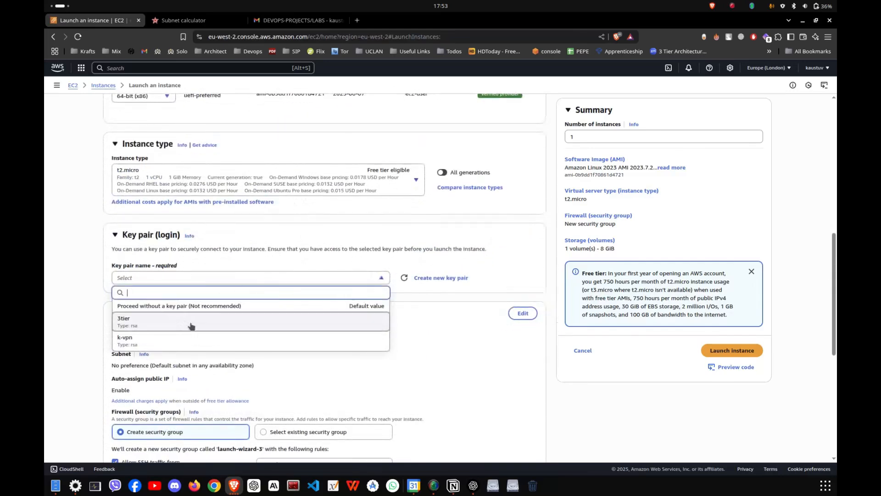
{"action": "left_click", "coordinate": [192, 323]}
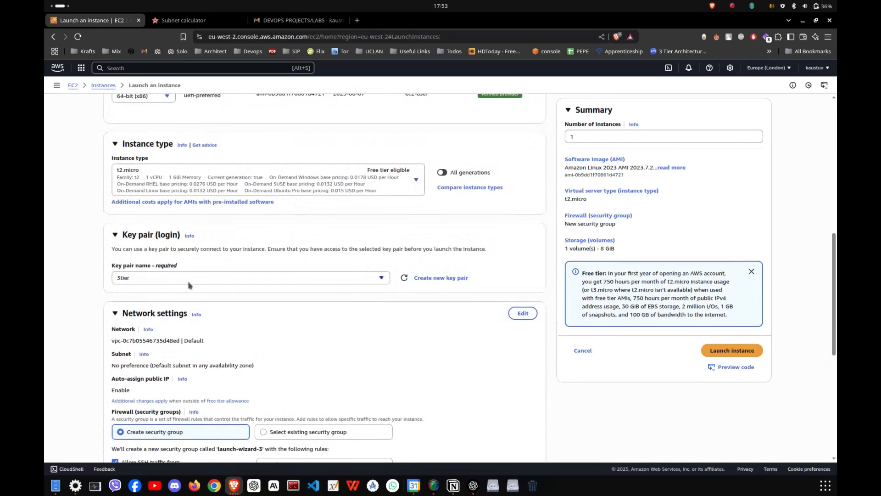
- Place the instance in WAF-VPC on subnet WAF-Sub-1 and enable automatic public IP assignment
{"action": "scroll", "coordinate": [443, 280], "scroll_direction": "down", "scroll_amount": 4}
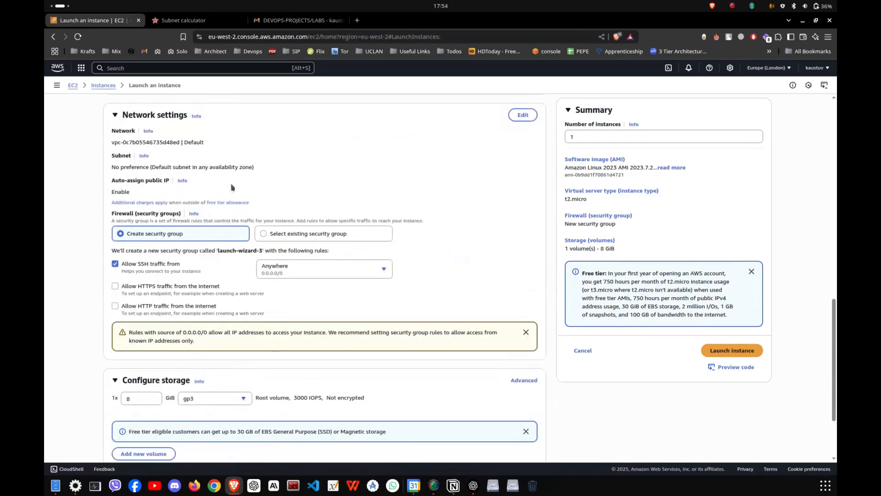
{"action": "scroll", "coordinate": [505, 206], "scroll_direction": "up", "scroll_amount": 1}
{"action": "left_click", "coordinate": [523, 165]}
{"action": "left_click", "coordinate": [141, 198]}
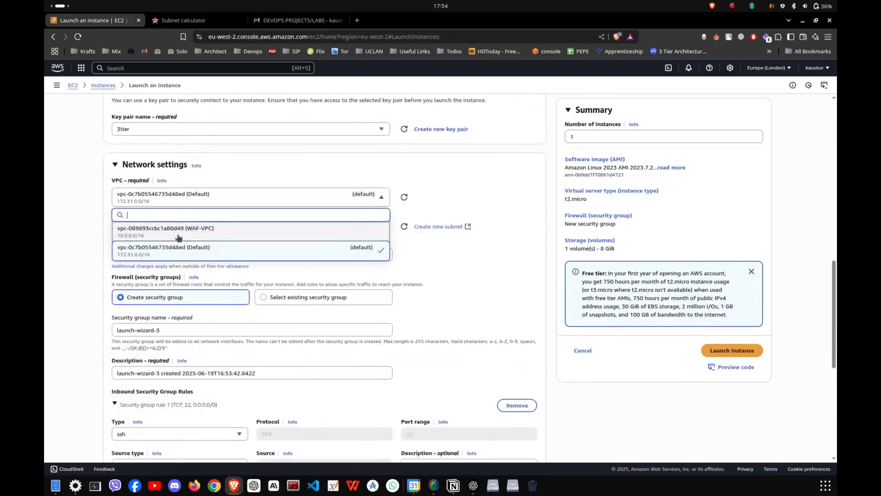
{"action": "left_click", "coordinate": [215, 229]}
{"action": "left_click", "coordinate": [273, 245]}
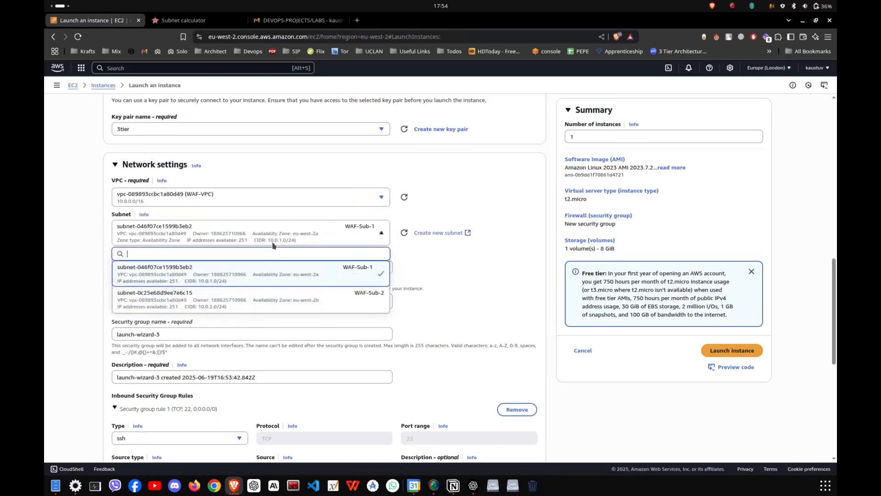
{"action": "left_click", "coordinate": [271, 272]}
{"action": "left_click", "coordinate": [189, 268]}
{"action": "left_click", "coordinate": [127, 281]}
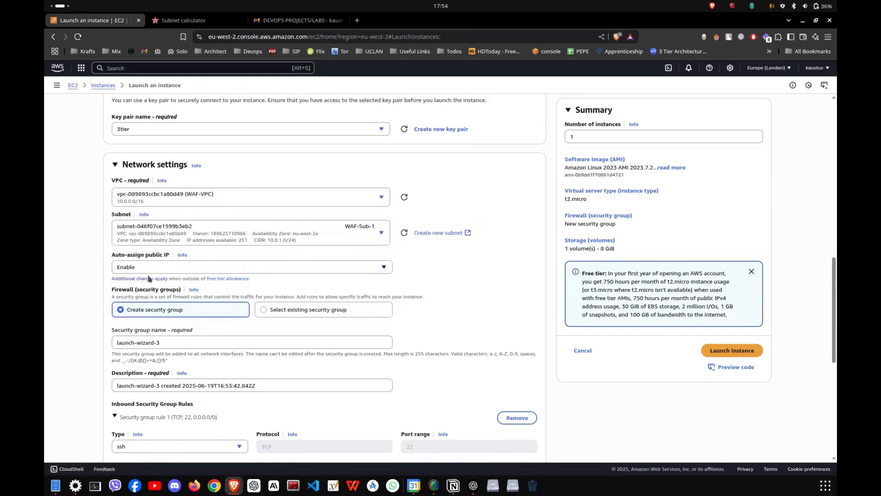
- Add a second inbound security group rule allowing HTTP from source 0.0.0.0/0
{"action": "scroll", "coordinate": [131, 297], "scroll_direction": "down", "scroll_amount": 1}
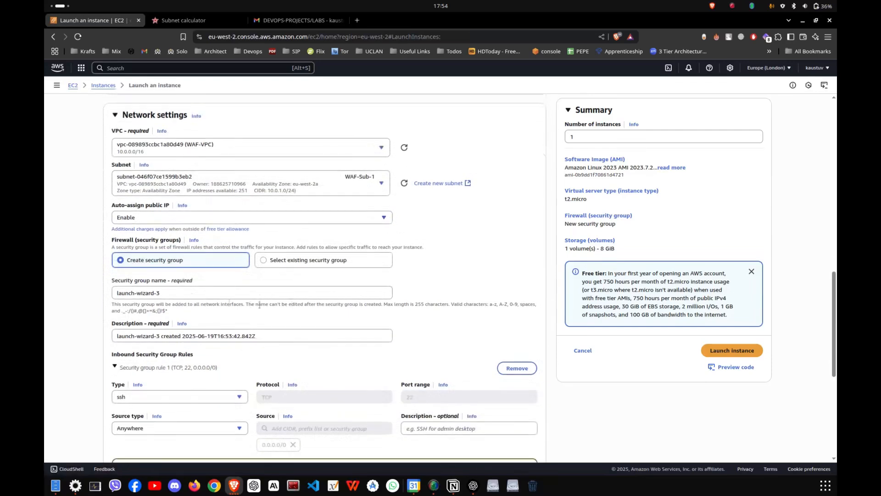
{"action": "left_click_drag", "start_coordinate": [120, 296], "coordinate": [168, 291]}
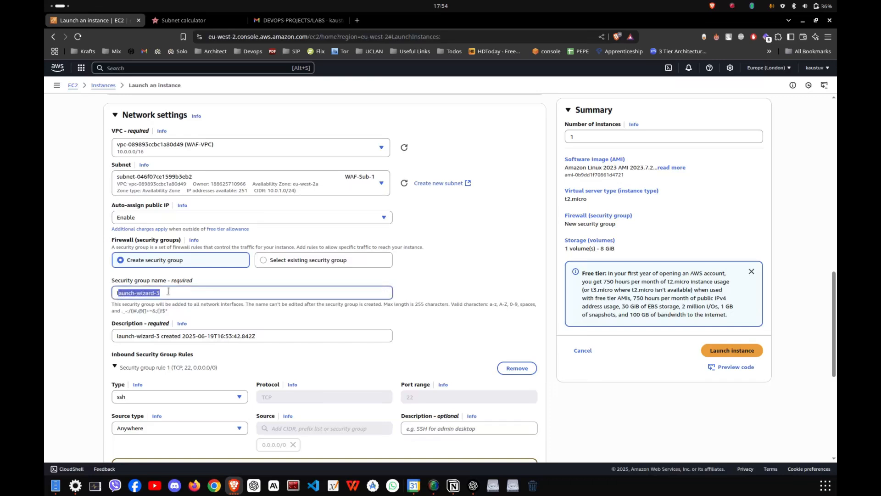
{"action": "left_click", "coordinate": [165, 292]}
{"action": "scroll", "coordinate": [257, 349], "scroll_direction": "down", "scroll_amount": 2}
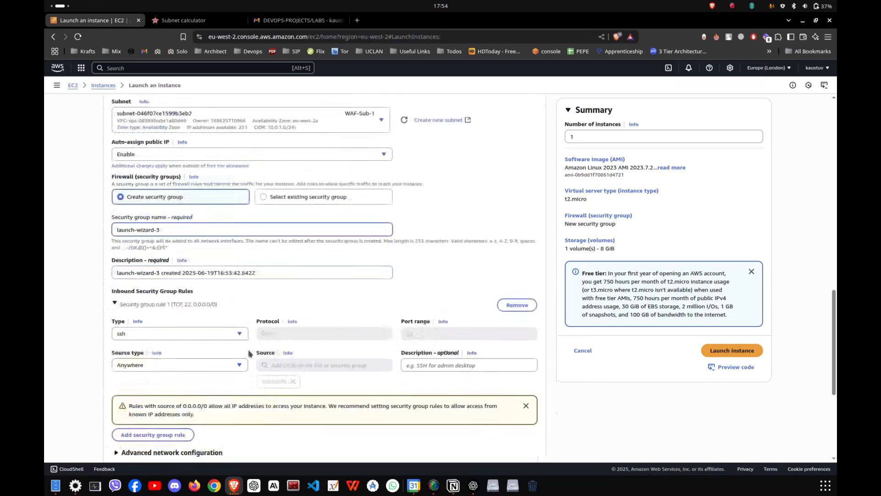
{"action": "left_click", "coordinate": [165, 395]}
{"action": "scroll", "coordinate": [180, 373], "scroll_direction": "down", "scroll_amount": 3}
{"action": "scroll", "coordinate": [180, 372], "scroll_direction": "down", "scroll_amount": 1}
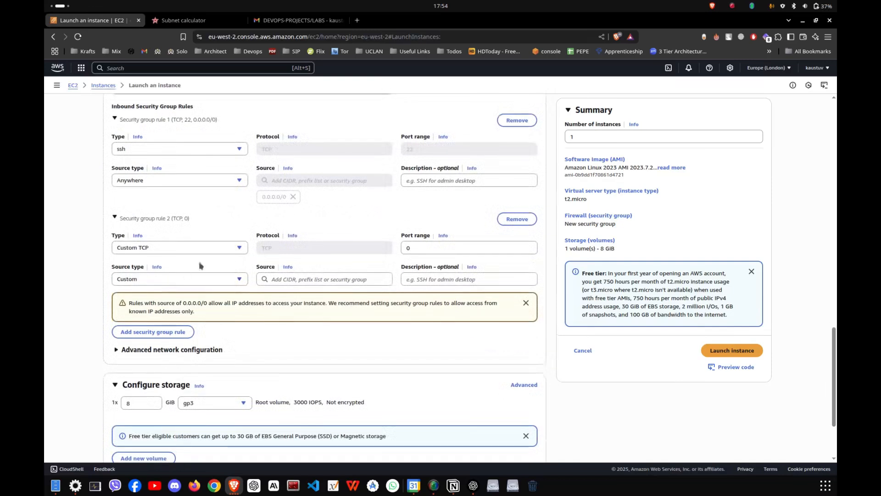
{"action": "left_click", "coordinate": [466, 250]}
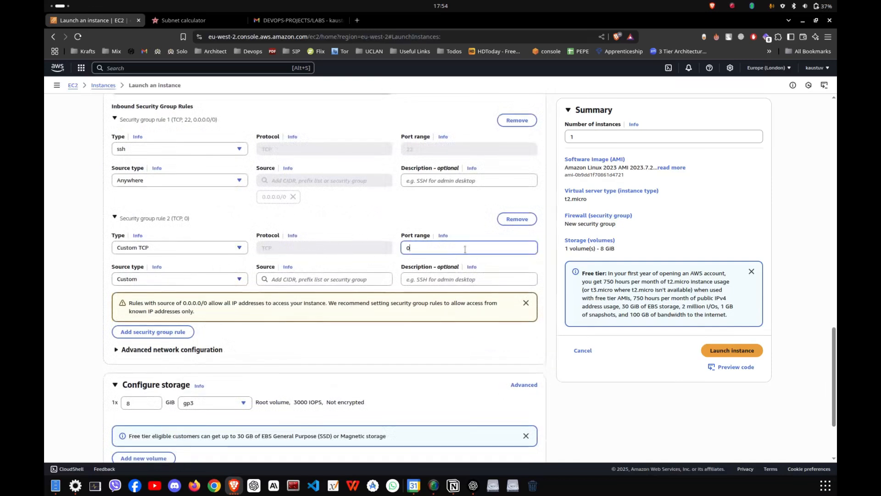
{"action": "left_click", "coordinate": [208, 245]}
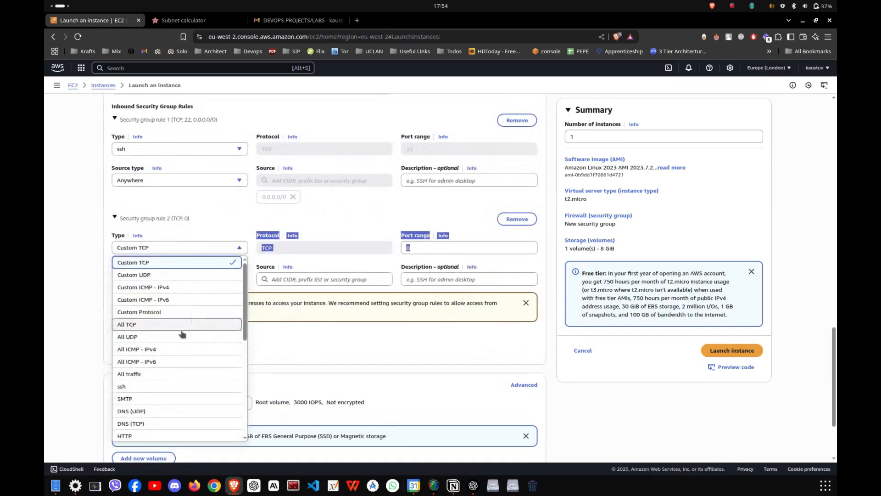
{"action": "left_click", "coordinate": [158, 435]}
{"action": "left_click", "coordinate": [312, 281]}
{"action": "left_click", "coordinate": [312, 134]}
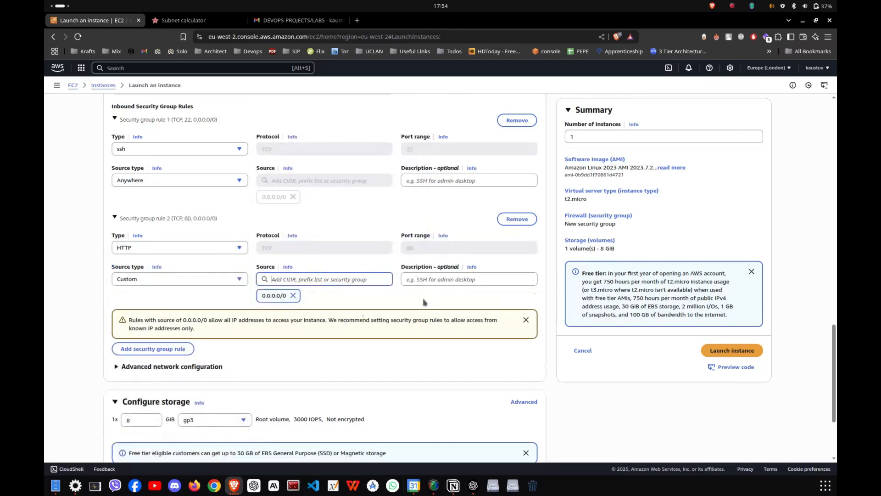
{"action": "left_click", "coordinate": [82, 288]}
{"action": "scroll", "coordinate": [308, 302], "scroll_direction": "up", "scroll_amount": 1}
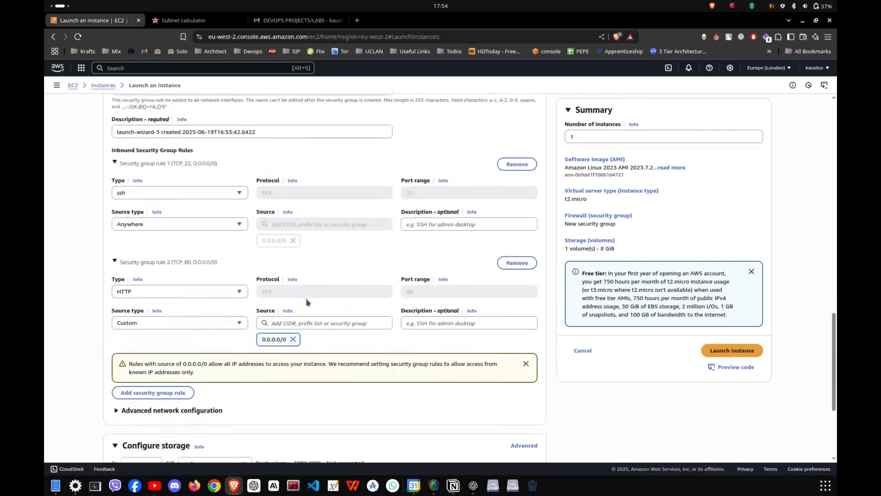
- Expand the instance's advanced details and place the cursor in the empty user data field
{"action": "scroll", "coordinate": [163, 297], "scroll_direction": "down", "scroll_amount": 3}
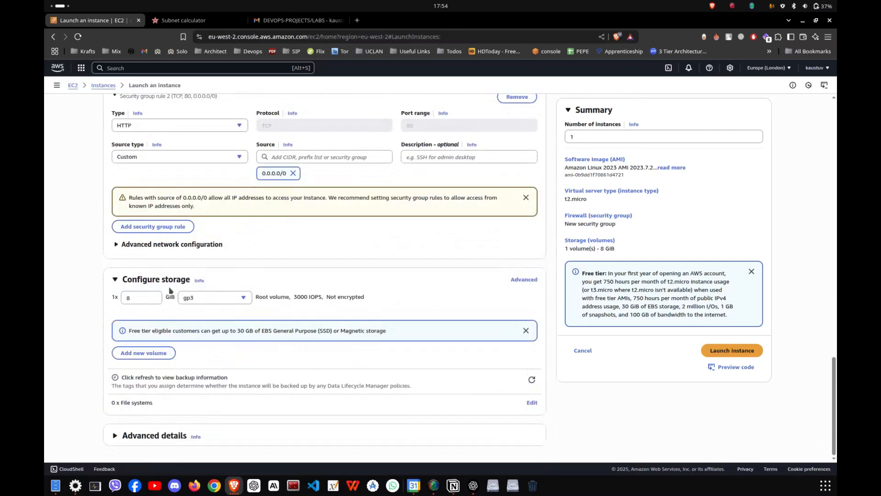
{"action": "left_click", "coordinate": [147, 436]}
{"action": "scroll", "coordinate": [224, 278], "scroll_direction": "down", "scroll_amount": 20}
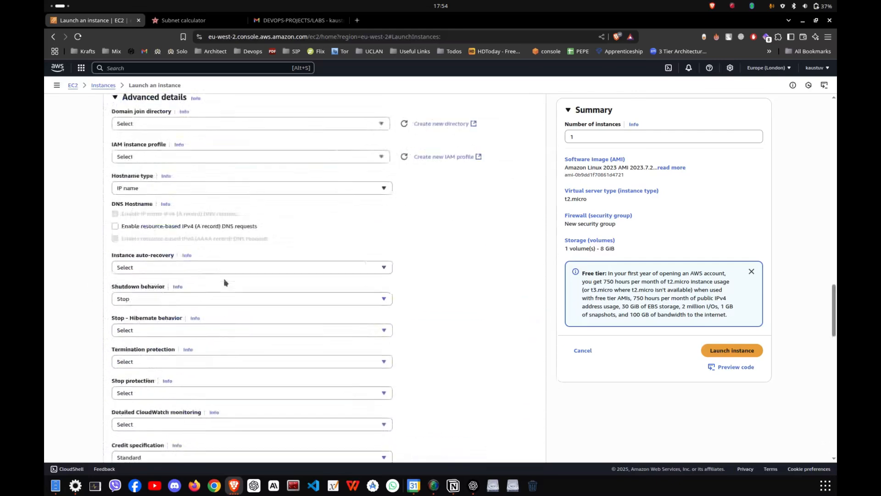
{"action": "left_click", "coordinate": [211, 329]}
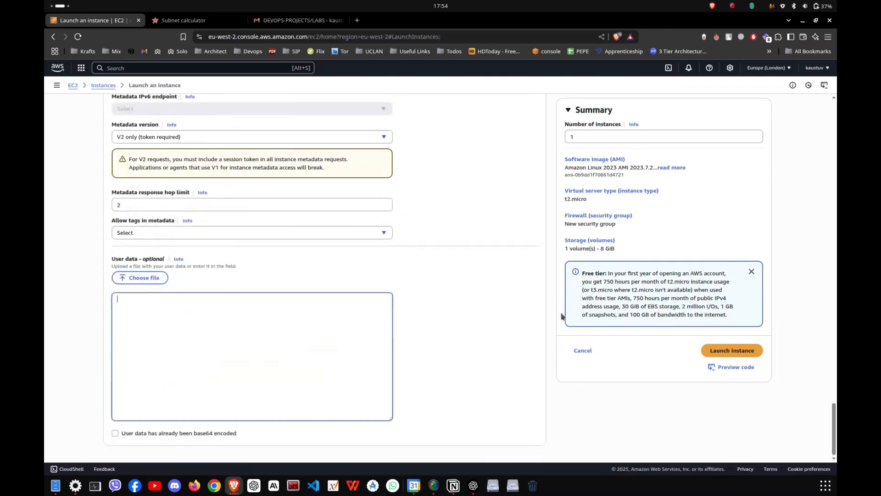
- Switch to the AWS WAF / ACL Lab Runbook in Notion and copy the NGINX install script from the Launch EC2 Instance section
{"action": "key", "text": "alt+Tab"}
{"action": "key", "text": "alt+Tab"}
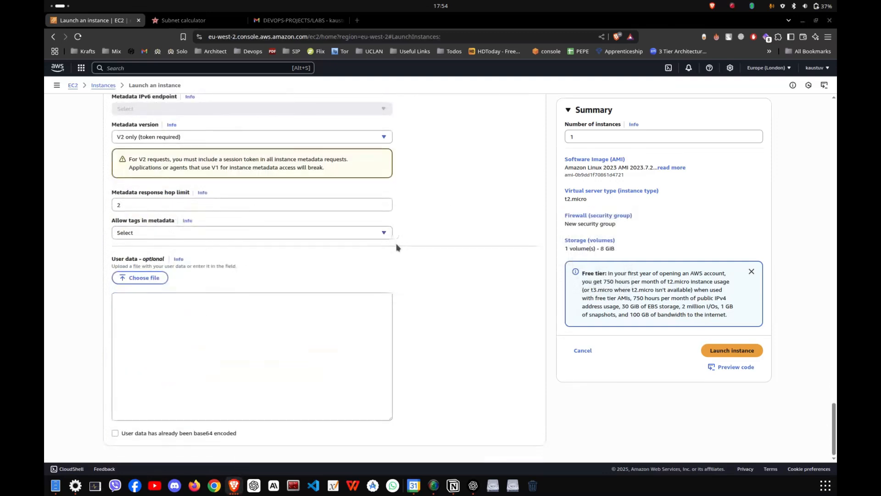
{"action": "scroll", "coordinate": [528, 271], "scroll_direction": "down", "scroll_amount": 15}
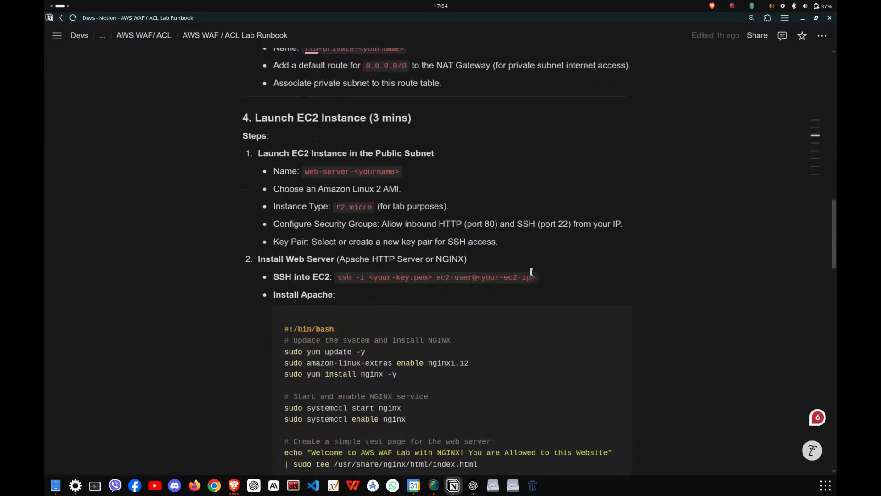
{"action": "scroll", "coordinate": [531, 272], "scroll_direction": "down", "scroll_amount": 5}
{"action": "left_click", "coordinate": [570, 116]}
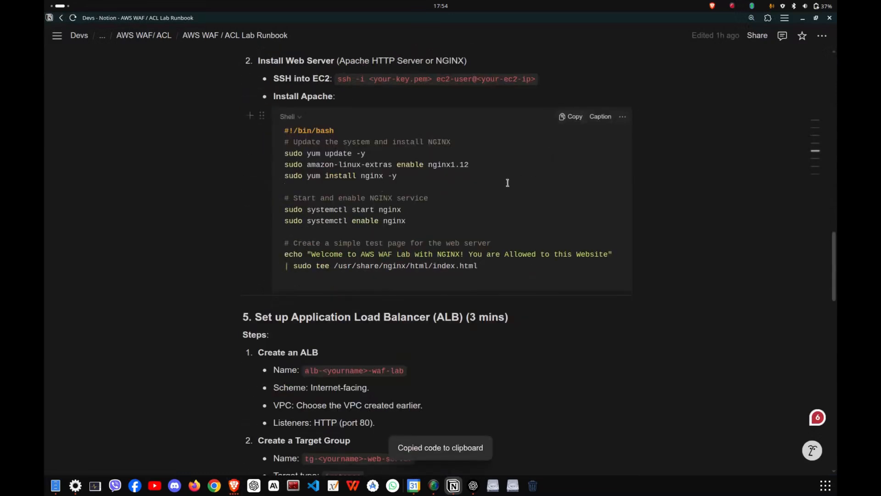
- Enlarge the runbook page and examine the script's package install, NGINX service and test page commands
{"action": "key", "text": "ctrl+plus"}
{"action": "left_click", "coordinate": [431, 185]}
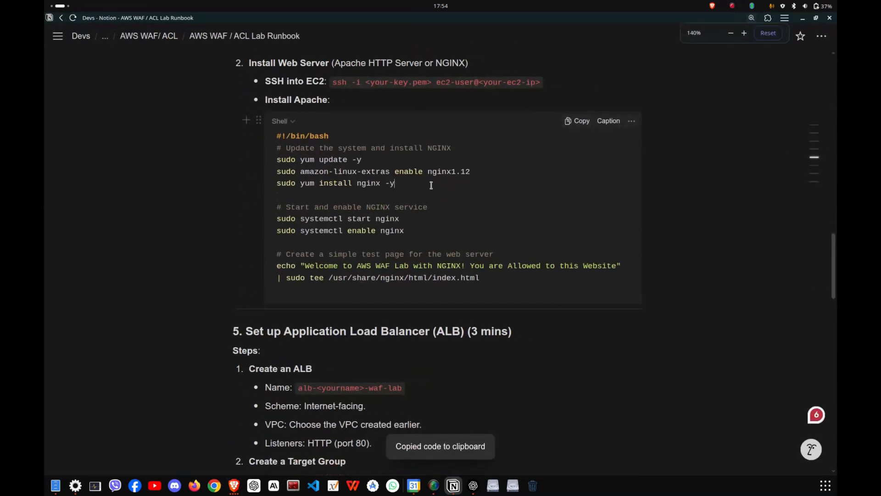
{"action": "left_click_drag", "start_coordinate": [284, 160], "coordinate": [397, 189]}
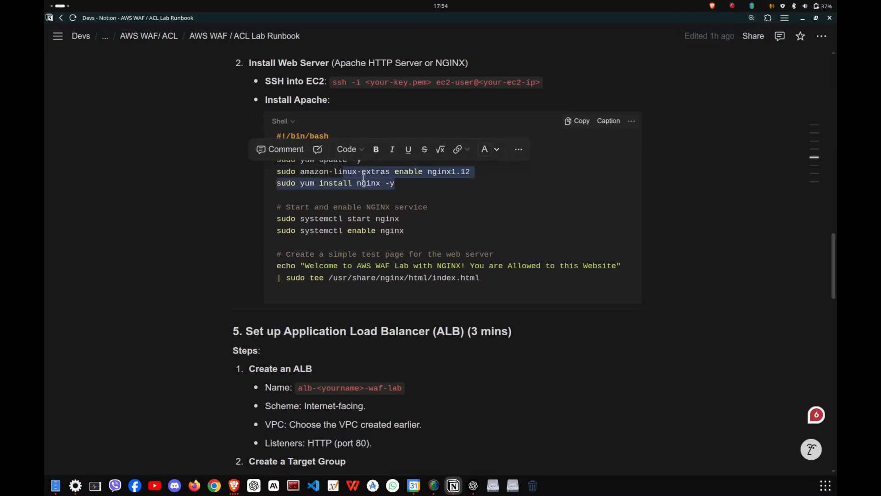
{"action": "left_click", "coordinate": [323, 173]}
{"action": "left_click_drag", "start_coordinate": [317, 173], "coordinate": [393, 175]}
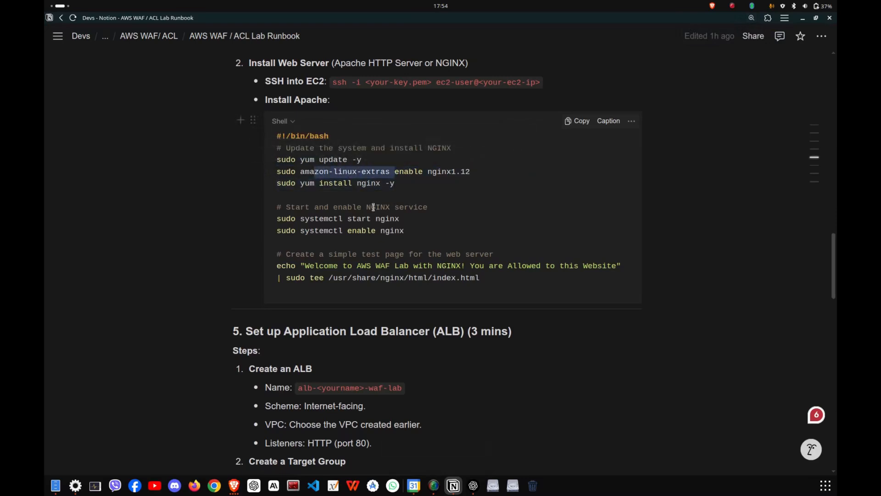
{"action": "left_click_drag", "start_coordinate": [319, 218], "coordinate": [399, 214]}
{"action": "left_click_drag", "start_coordinate": [329, 279], "coordinate": [608, 266]}
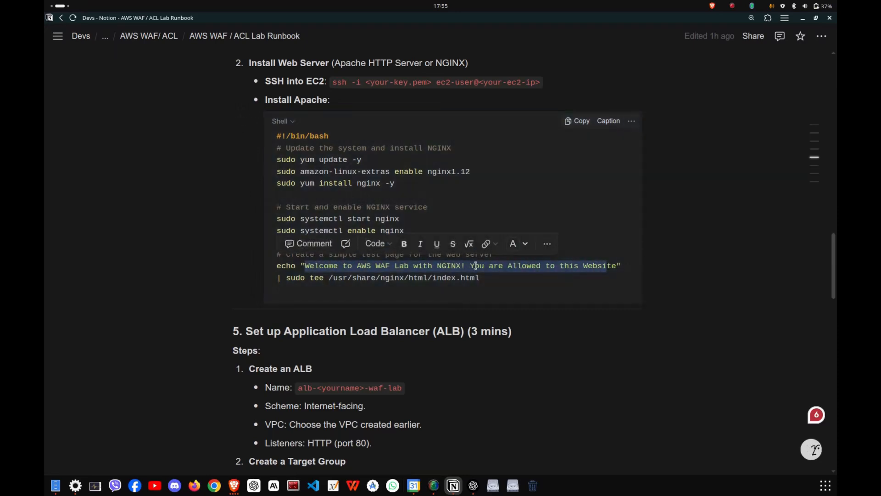
{"action": "left_click", "coordinate": [612, 276]}
- Copy the NGINX script into the instance's user data in the AWS console and launch the instance
{"action": "left_click", "coordinate": [577, 121]}
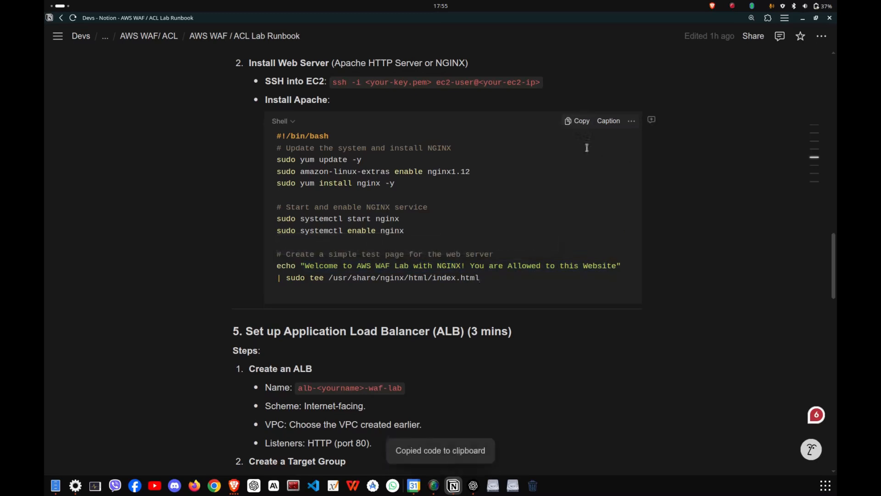
{"action": "key", "text": "alt+Tab"}
{"action": "key", "text": "ctrl+v"}
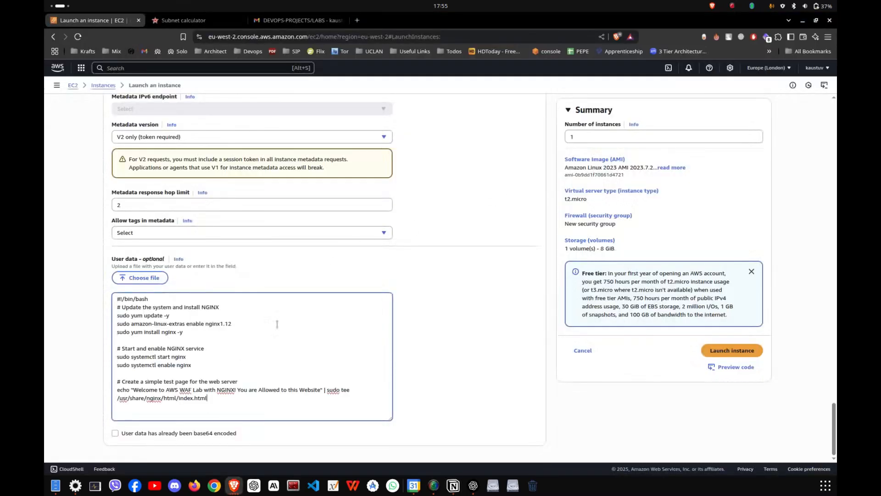
{"action": "left_click", "coordinate": [757, 352]}
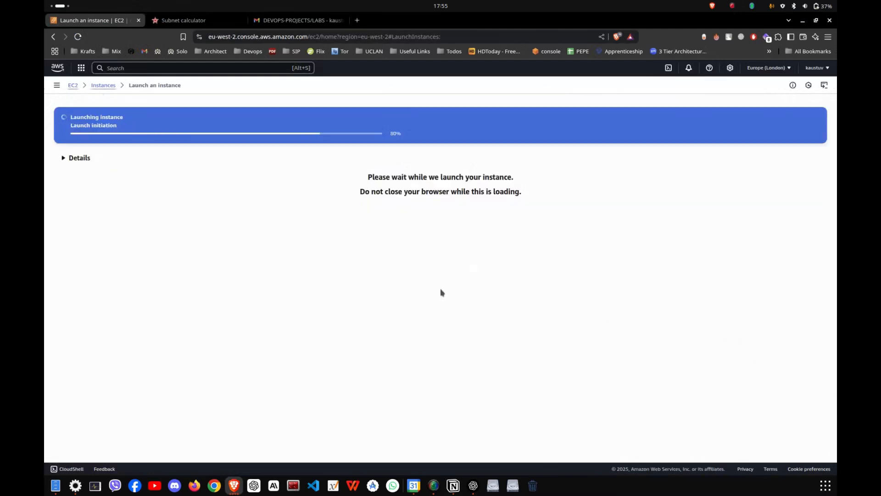
- Open the details of the newly launched WAF-EC2 instance and refresh them to check its state
{"action": "left_click", "coordinate": [217, 126]}
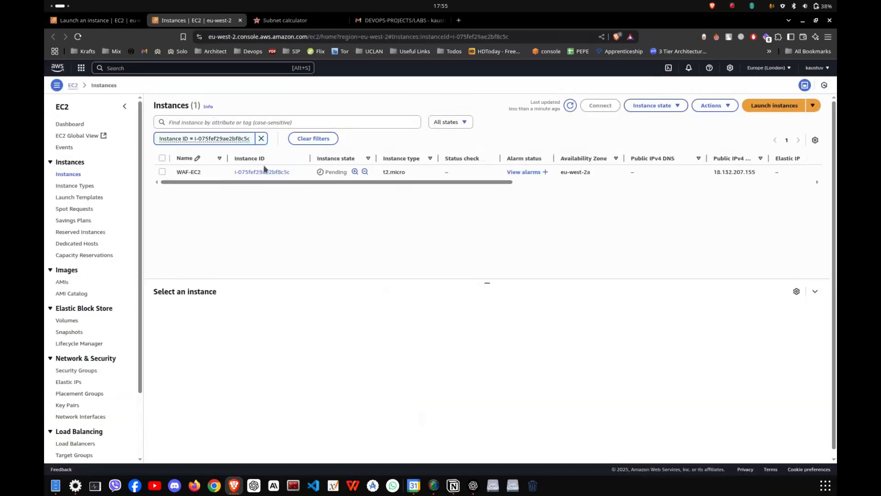
{"action": "left_click", "coordinate": [262, 172]}
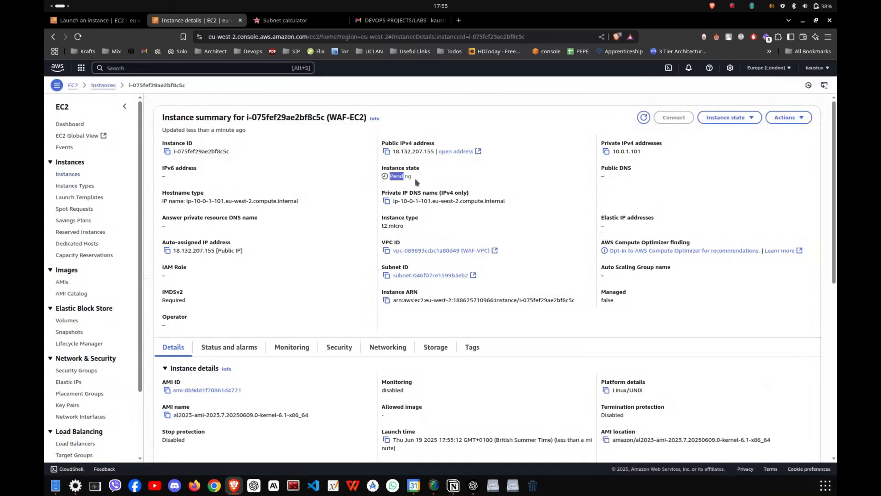
{"action": "left_click", "coordinate": [644, 119]}
{"action": "left_click", "coordinate": [641, 122]}
{"action": "left_click", "coordinate": [641, 121]}
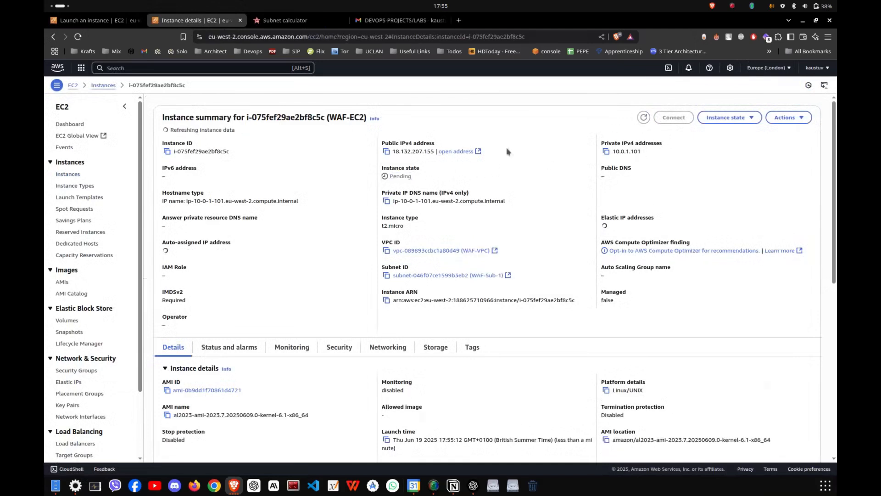
- Open the EC2 load balancers page in a new tab and start creating an Application Load Balancer
{"action": "left_click", "coordinate": [220, 68]}
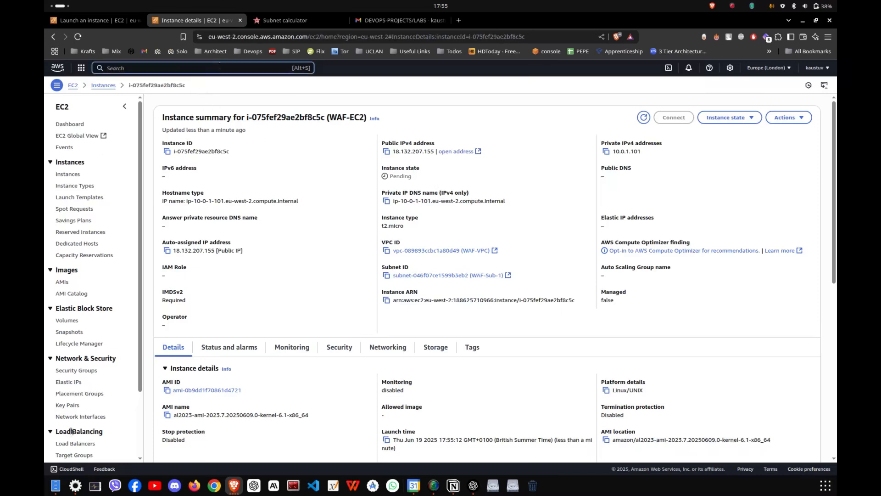
{"action": "scroll", "coordinate": [72, 429], "scroll_direction": "down", "scroll_amount": 1}
{"action": "middle_click", "coordinate": [73, 395]}
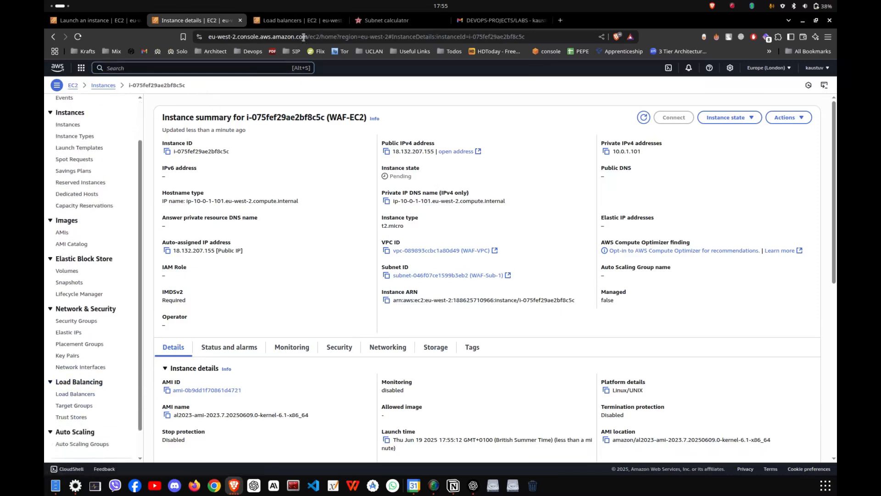
{"action": "left_click", "coordinate": [294, 20]}
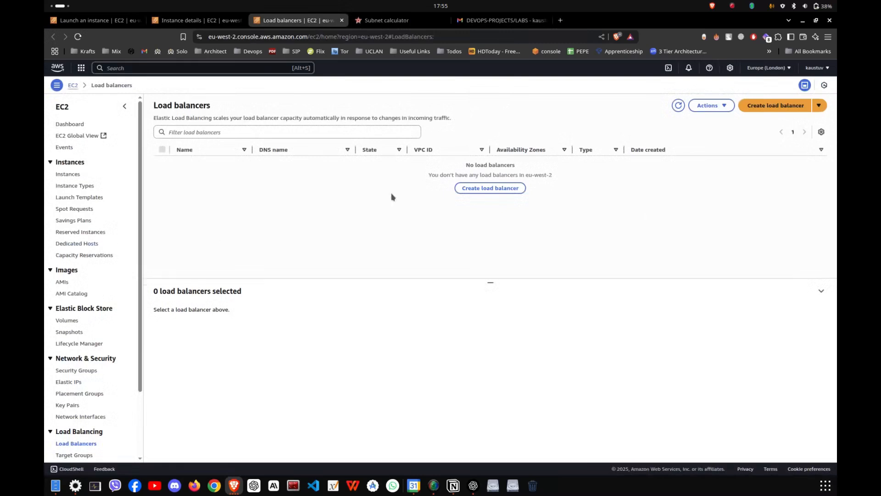
{"action": "left_click", "coordinate": [776, 107]}
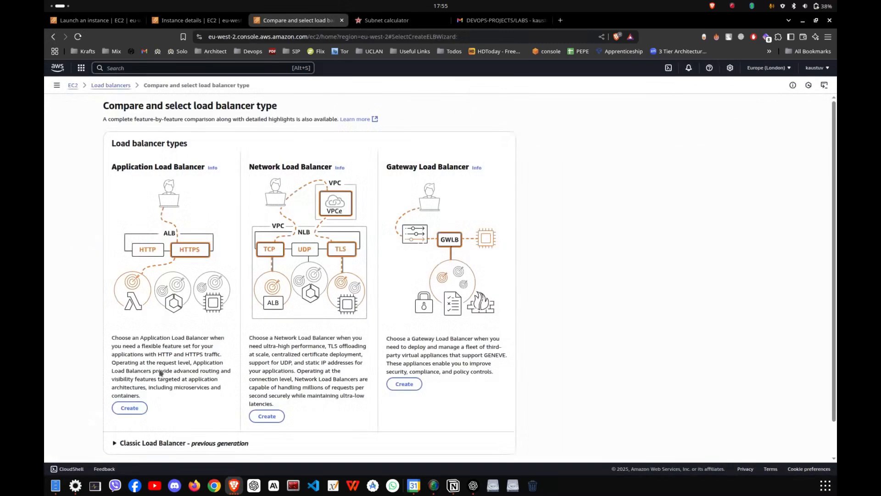
{"action": "left_click", "coordinate": [129, 408]}
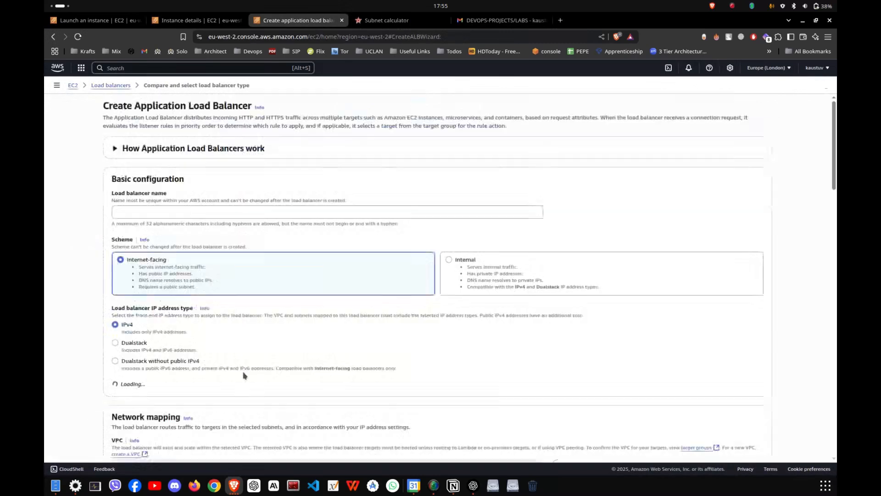
- Name the internet-facing load balancer WAF-LB
{"action": "scroll", "coordinate": [163, 167], "scroll_direction": "down", "scroll_amount": 2}
{"action": "left_click", "coordinate": [179, 152]}
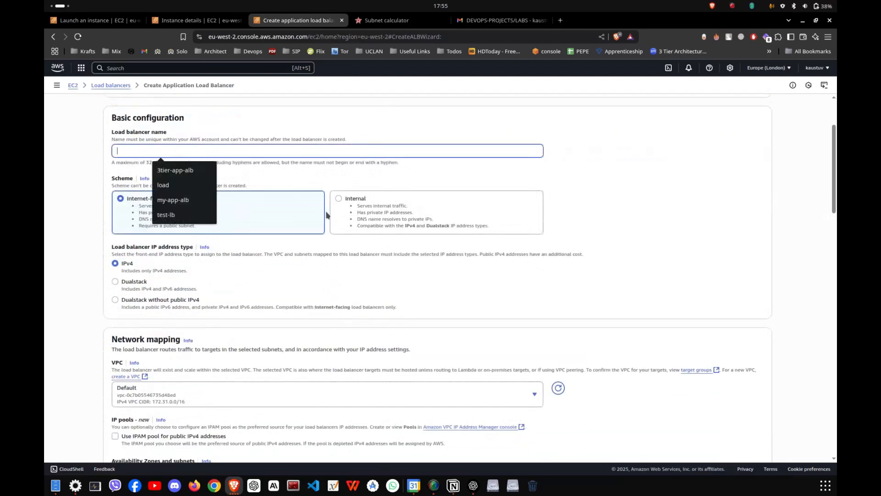
{"action": "type", "text": "WAF-LB"}
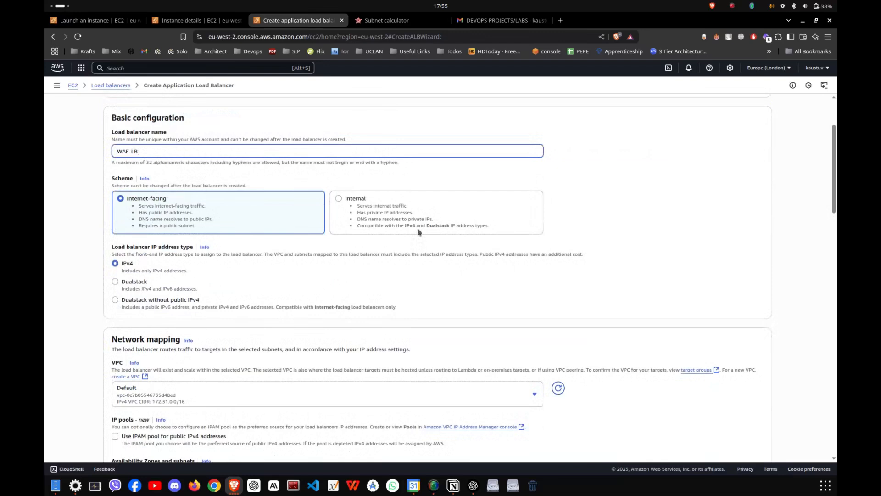
- Map the load balancer to WAF-VPC and enable the eu-west-2a and eu-west-2b Availability Zones
{"action": "scroll", "coordinate": [418, 231], "scroll_direction": "down", "scroll_amount": 2}
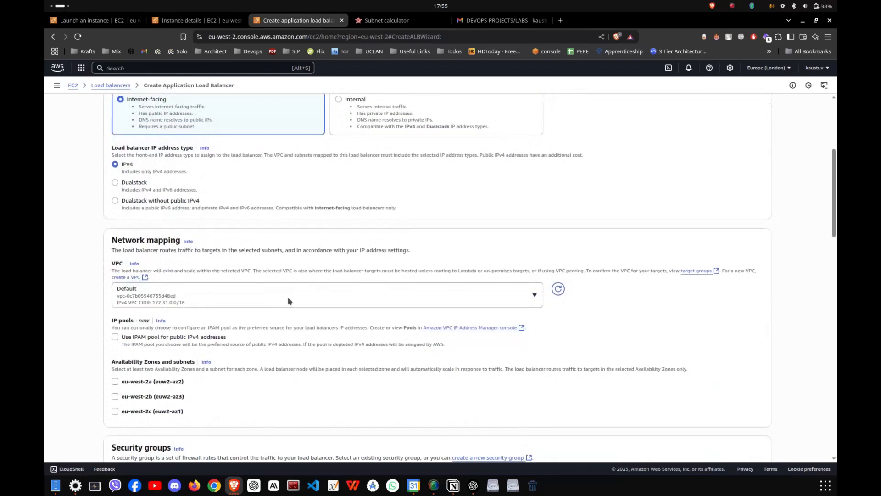
{"action": "left_click", "coordinate": [182, 297]}
{"action": "left_click", "coordinate": [182, 359]}
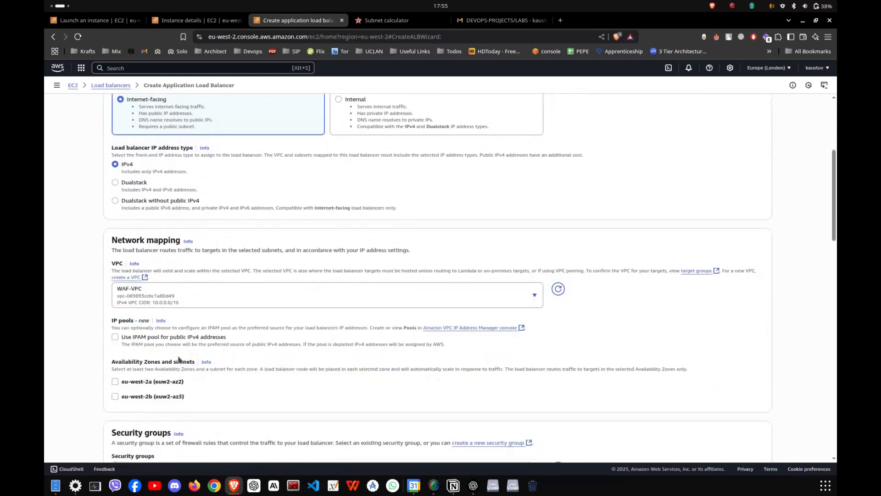
{"action": "scroll", "coordinate": [181, 358], "scroll_direction": "down", "scroll_amount": 2}
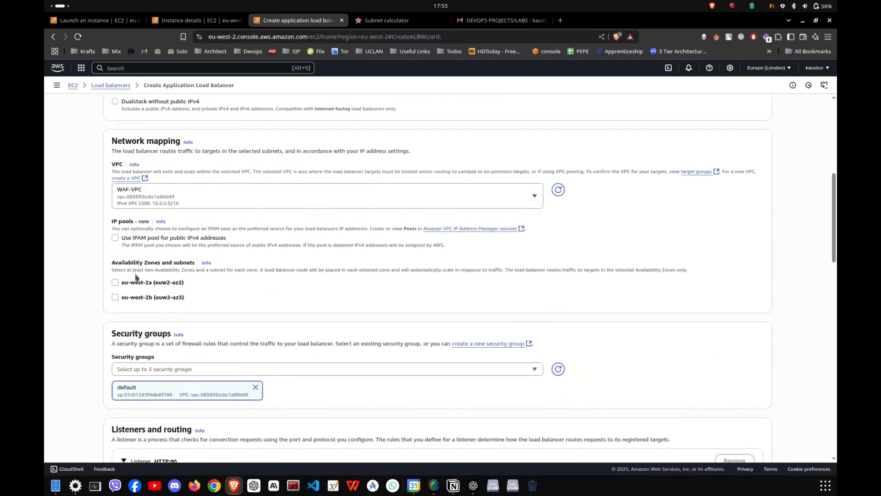
{"action": "left_click", "coordinate": [132, 282]}
{"action": "left_click", "coordinate": [147, 335]}
- Replace the load balancer's default security group with launch-wizard-3
{"action": "scroll", "coordinate": [88, 353], "scroll_direction": "down", "scroll_amount": 2}
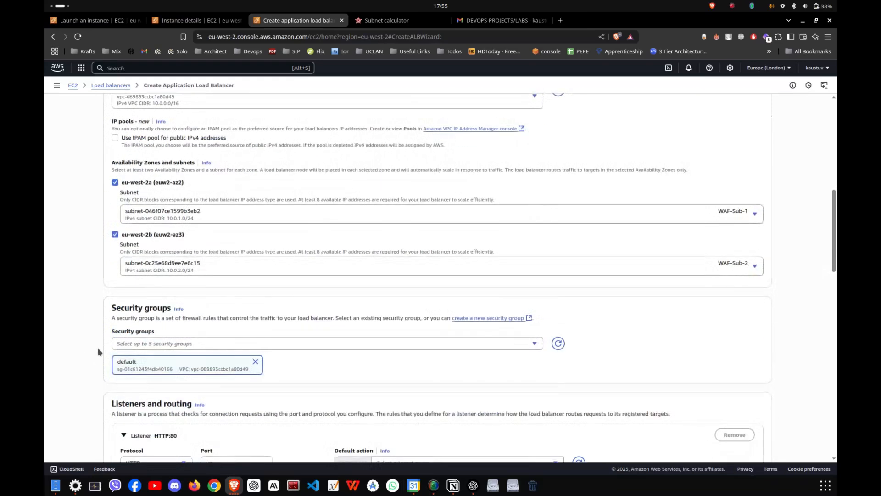
{"action": "scroll", "coordinate": [100, 330], "scroll_direction": "down", "scroll_amount": 2}
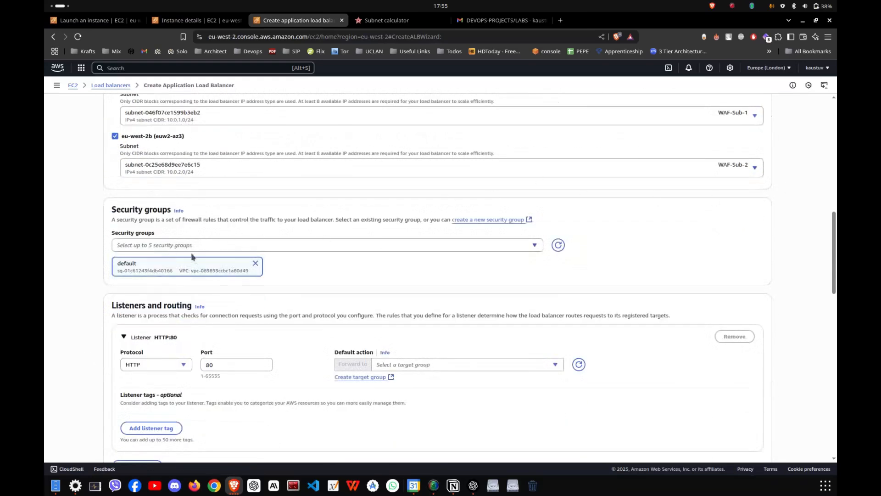
{"action": "left_click", "coordinate": [255, 262]}
{"action": "left_click", "coordinate": [281, 244]}
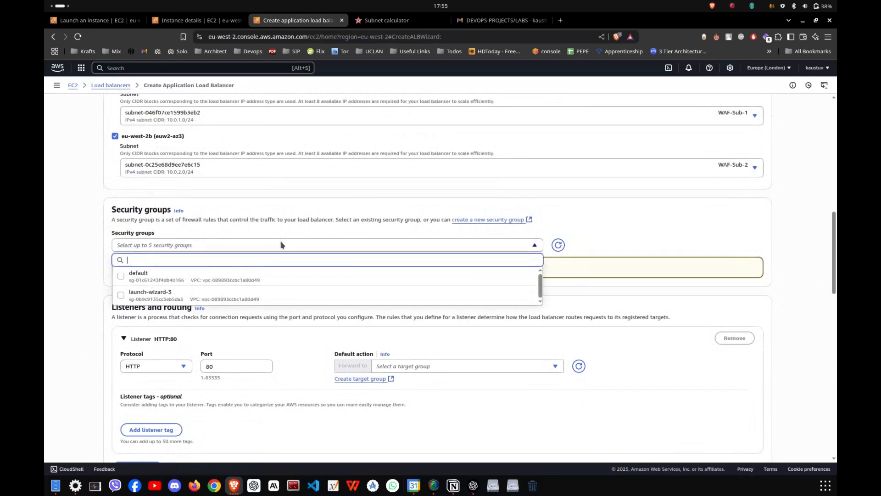
{"action": "left_click", "coordinate": [169, 297]}
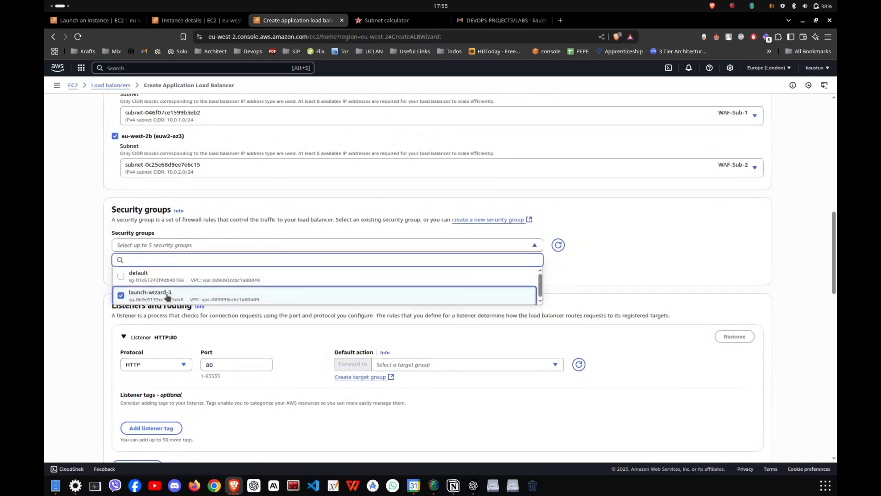
{"action": "left_click", "coordinate": [76, 283]}
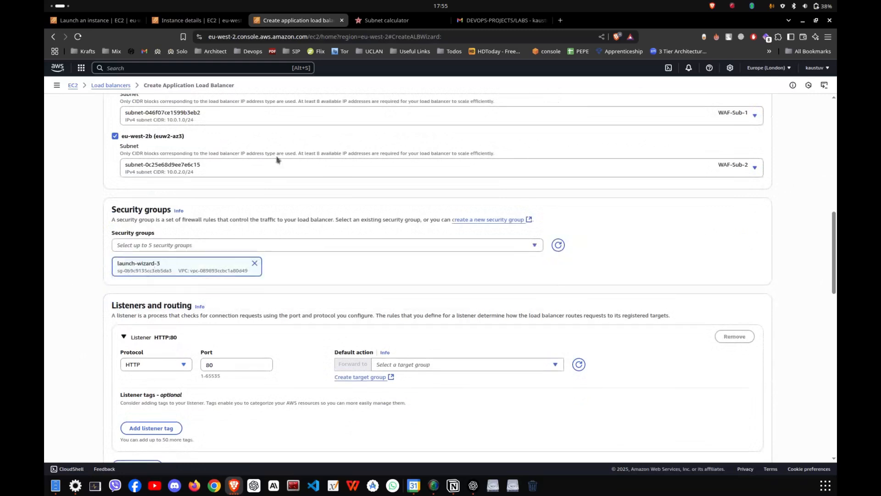
- Examine the inbound rules of WAF-EC2's security group, especially the port 80 rule and its source, and return to the load balancer setup
{"action": "left_click", "coordinate": [198, 20]}
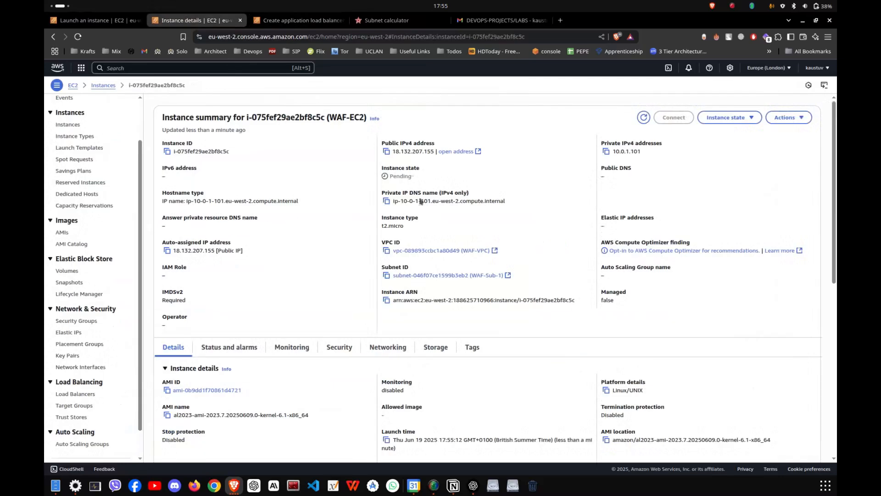
{"action": "left_click", "coordinate": [342, 347]}
{"action": "scroll", "coordinate": [341, 339], "scroll_direction": "down", "scroll_amount": 3}
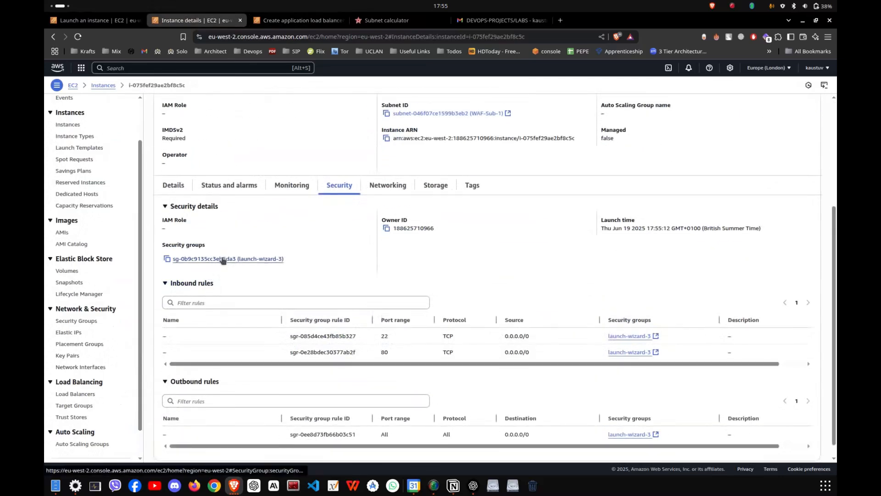
{"action": "left_click_drag", "start_coordinate": [367, 352], "coordinate": [538, 359]}
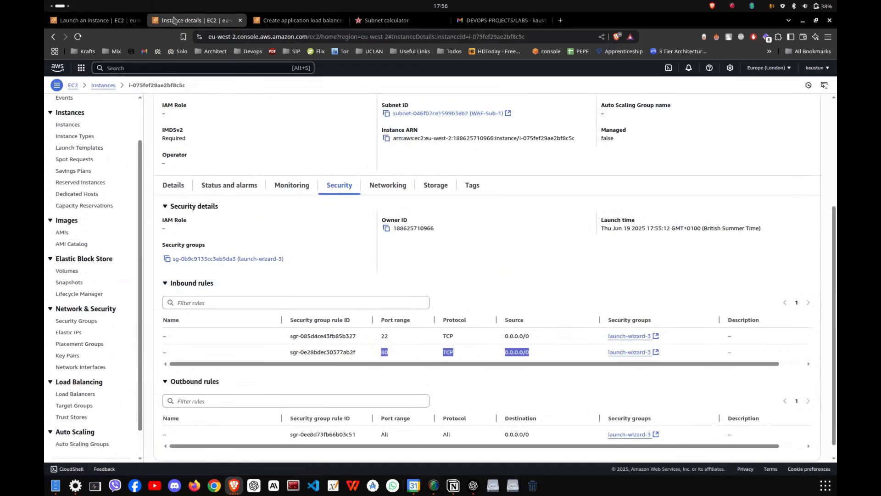
{"action": "left_click", "coordinate": [294, 21]}
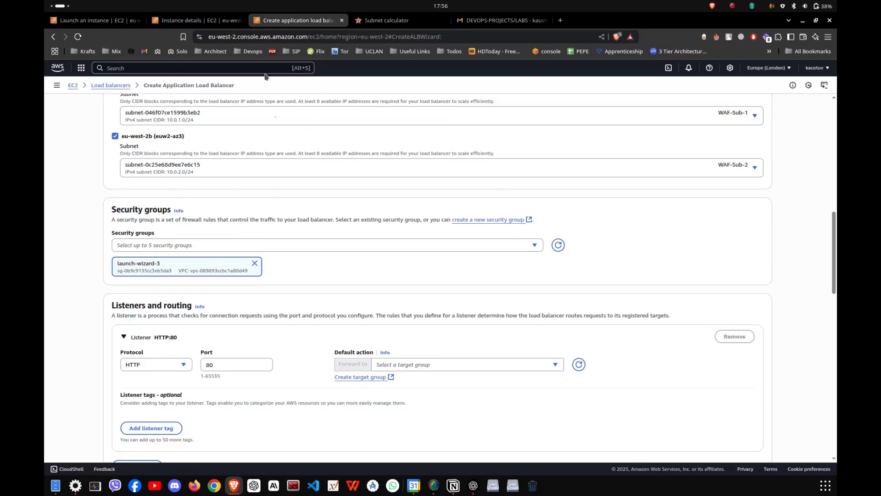
{"action": "left_click", "coordinate": [191, 24]}
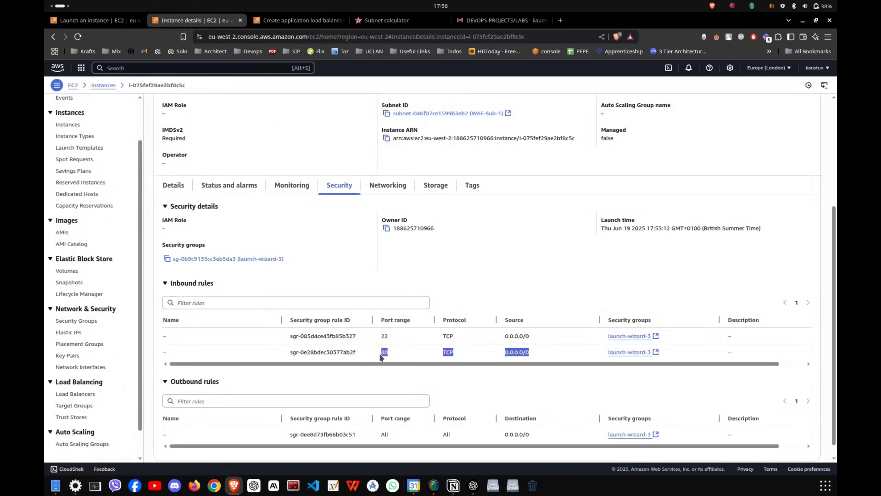
{"action": "left_click", "coordinate": [366, 361]}
{"action": "left_click_drag", "start_coordinate": [370, 360], "coordinate": [399, 355]}
{"action": "left_click_drag", "start_coordinate": [501, 355], "coordinate": [544, 353]}
{"action": "left_click", "coordinate": [301, 20]}
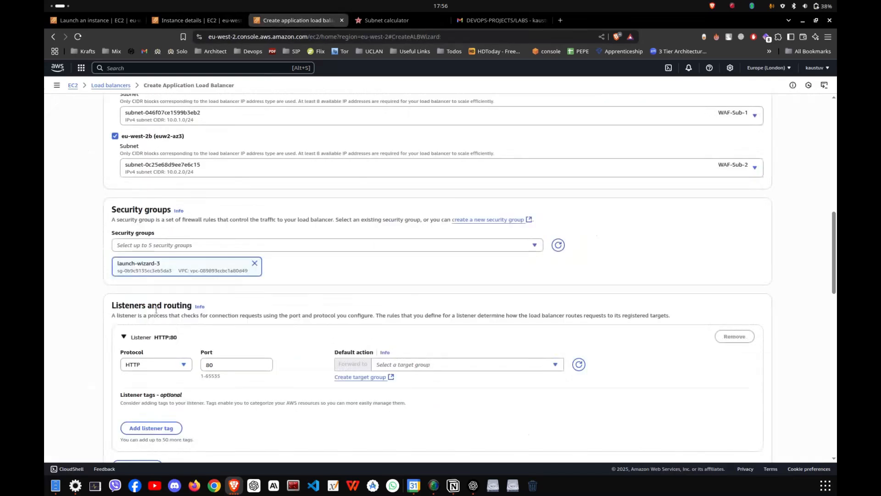
- Start a new instance target group named WAF-TG on HTTP port 80 in WAF-VPC and continue to target registration
{"action": "scroll", "coordinate": [211, 335], "scroll_direction": "down", "scroll_amount": 1}
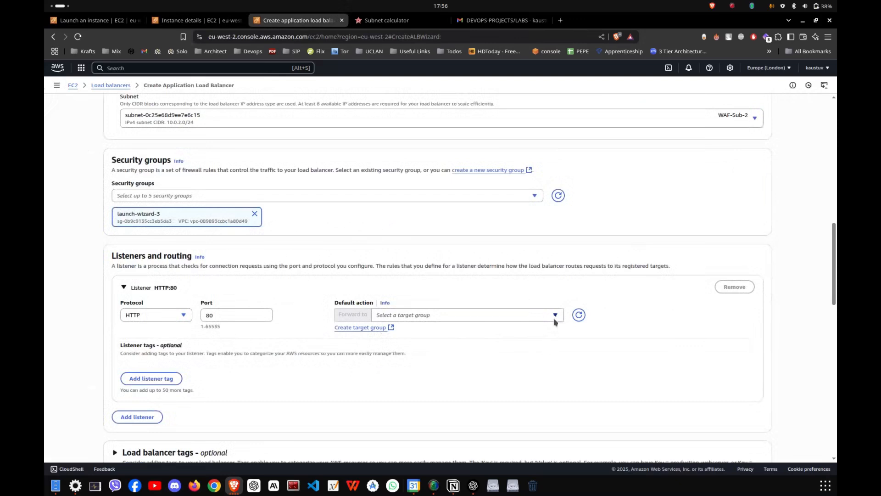
{"action": "left_click", "coordinate": [383, 327]}
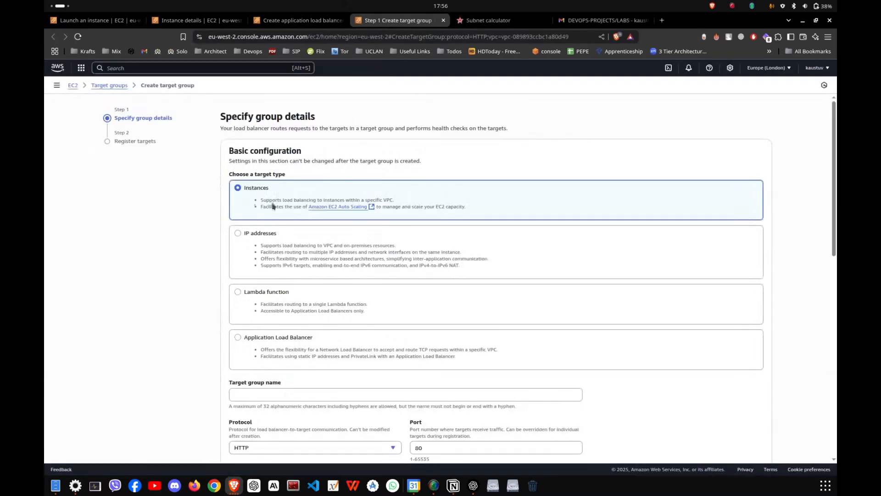
{"action": "scroll", "coordinate": [280, 217], "scroll_direction": "down", "scroll_amount": 3}
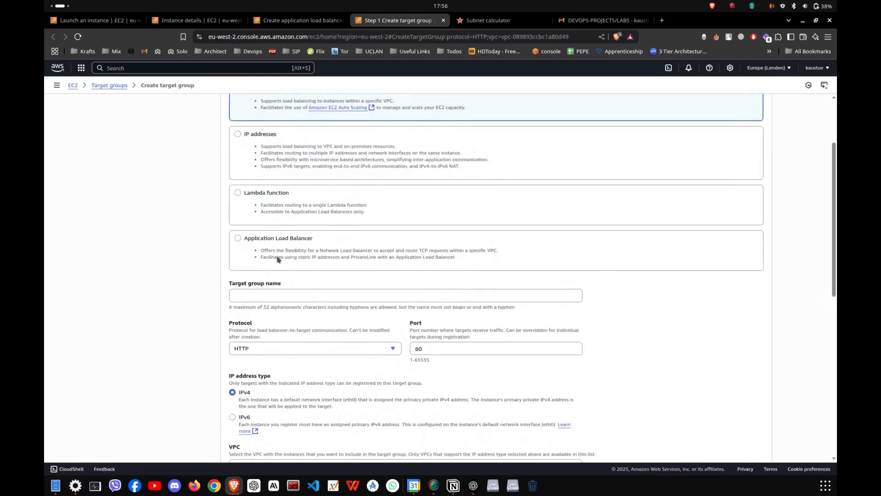
{"action": "left_click", "coordinate": [282, 296]}
{"action": "left_click", "coordinate": [300, 345]}
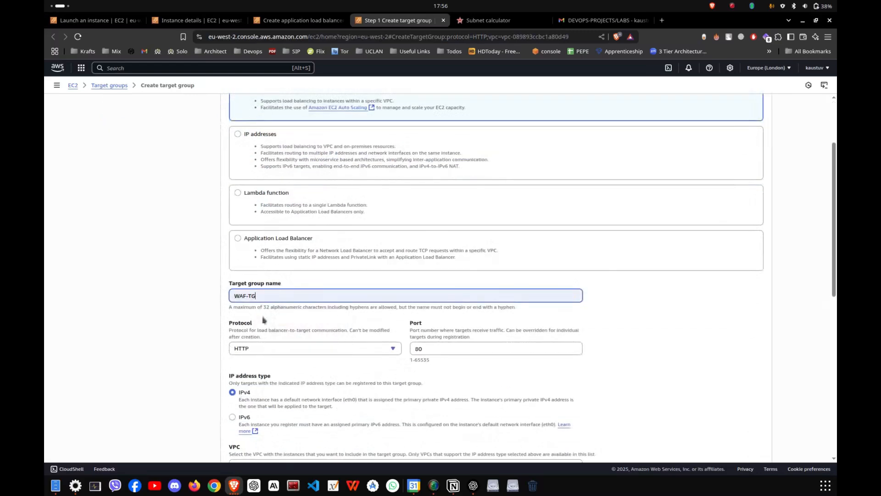
{"action": "scroll", "coordinate": [404, 322], "scroll_direction": "down", "scroll_amount": 3}
{"action": "left_click", "coordinate": [258, 228]}
{"action": "left_click", "coordinate": [277, 228]}
{"action": "scroll", "coordinate": [345, 318], "scroll_direction": "down", "scroll_amount": 2}
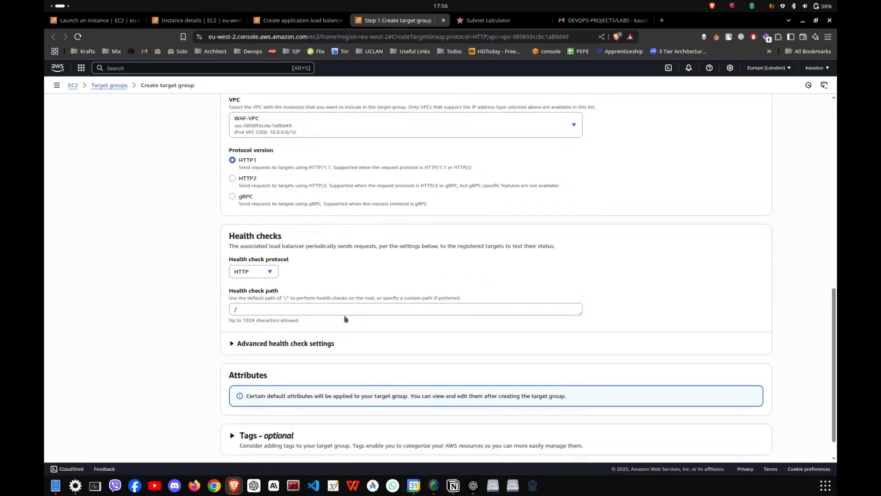
{"action": "scroll", "coordinate": [345, 318], "scroll_direction": "down", "scroll_amount": 2}
{"action": "left_click", "coordinate": [756, 437]}
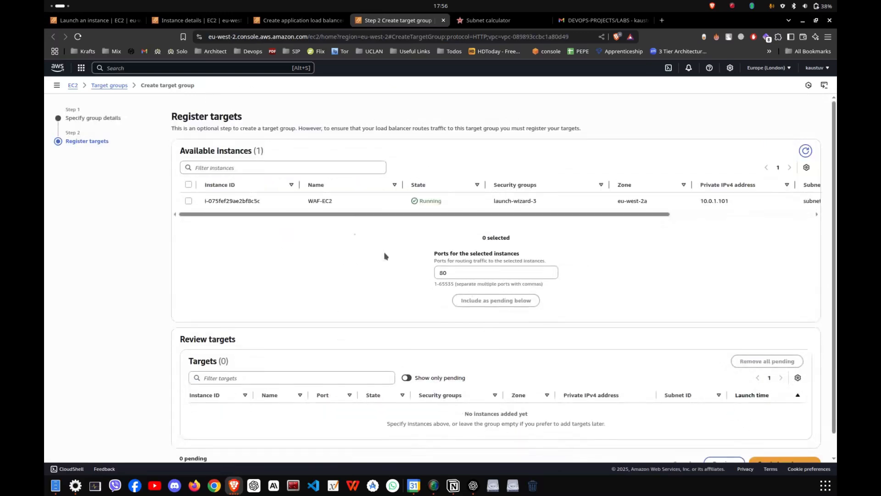
- Add WAF-EC2 as a pending target on port 80 and create the target group
{"action": "left_click_drag", "start_coordinate": [304, 201], "coordinate": [340, 201]}
{"action": "left_click", "coordinate": [188, 201]}
{"action": "left_click", "coordinate": [488, 301]}
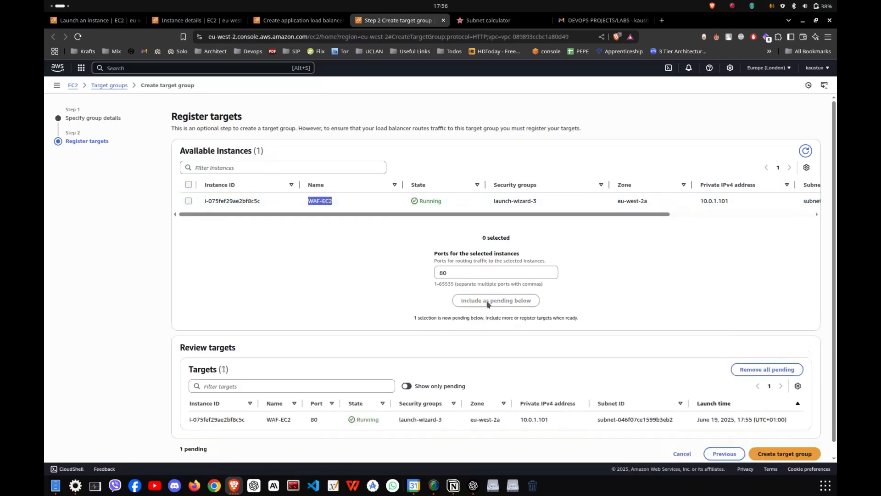
{"action": "scroll", "coordinate": [697, 291], "scroll_direction": "down", "scroll_amount": 1}
{"action": "left_click", "coordinate": [798, 440]}
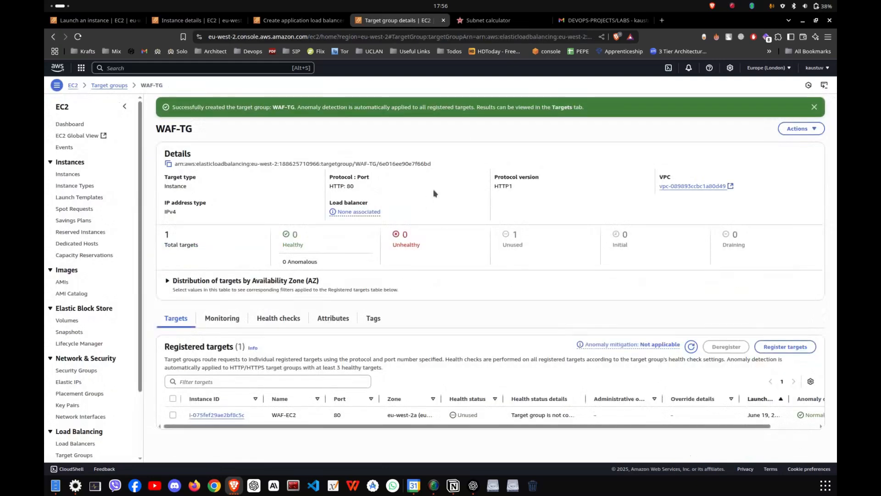
- Back in the load balancer setup, forward the HTTP:80 listener to WAF-TG and create the load balancer
{"action": "key", "text": "ctrl+w"}
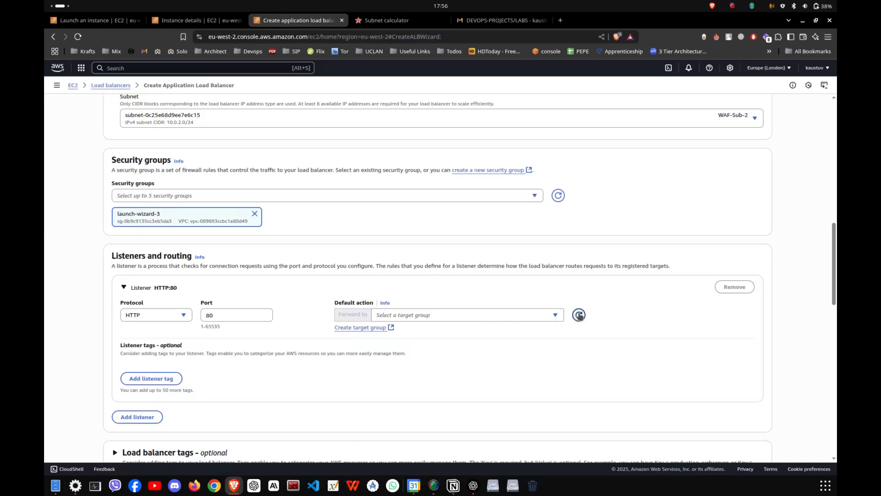
{"action": "left_click", "coordinate": [555, 317]}
{"action": "left_click", "coordinate": [416, 350]}
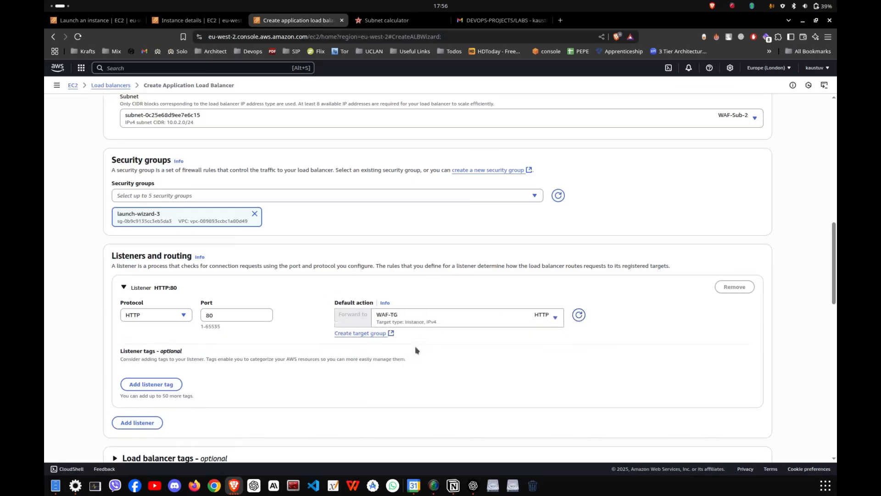
{"action": "scroll", "coordinate": [444, 339], "scroll_direction": "down", "scroll_amount": 7}
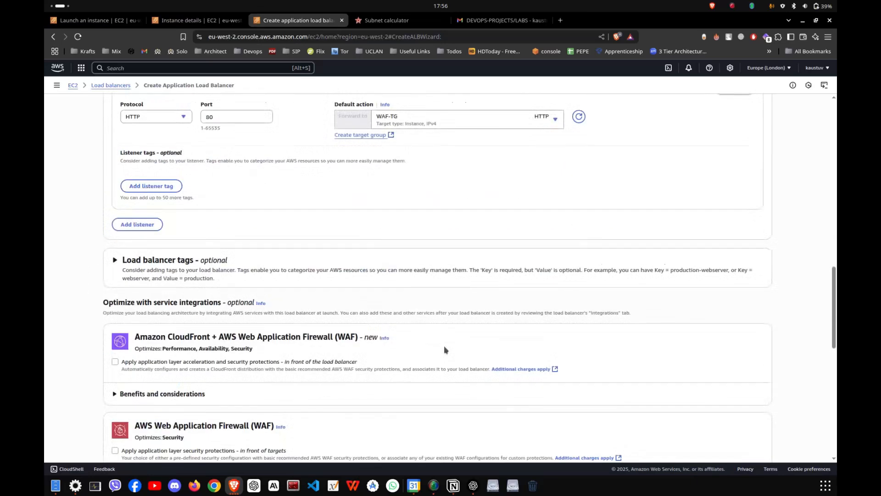
{"action": "scroll", "coordinate": [444, 349], "scroll_direction": "down", "scroll_amount": 7}
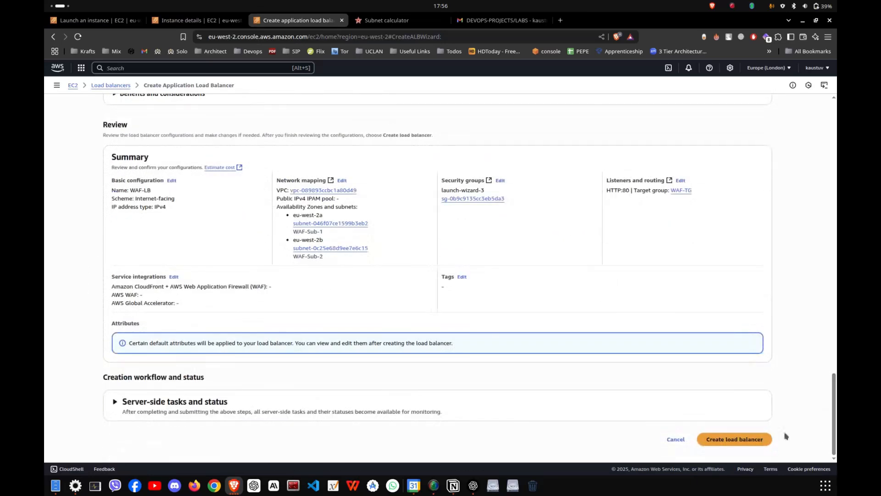
{"action": "left_click", "coordinate": [759, 440]}
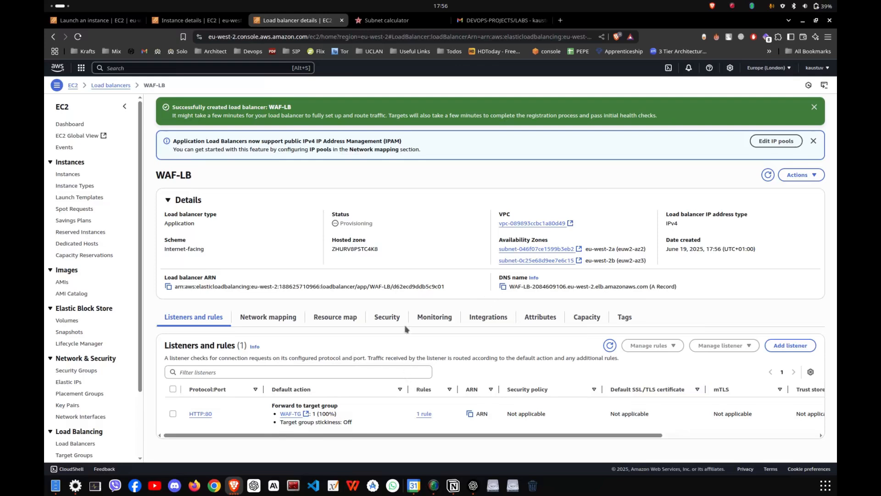
{"action": "left_click", "coordinate": [198, 24]}
{"action": "scroll", "coordinate": [431, 162], "scroll_direction": "up", "scroll_amount": 4}
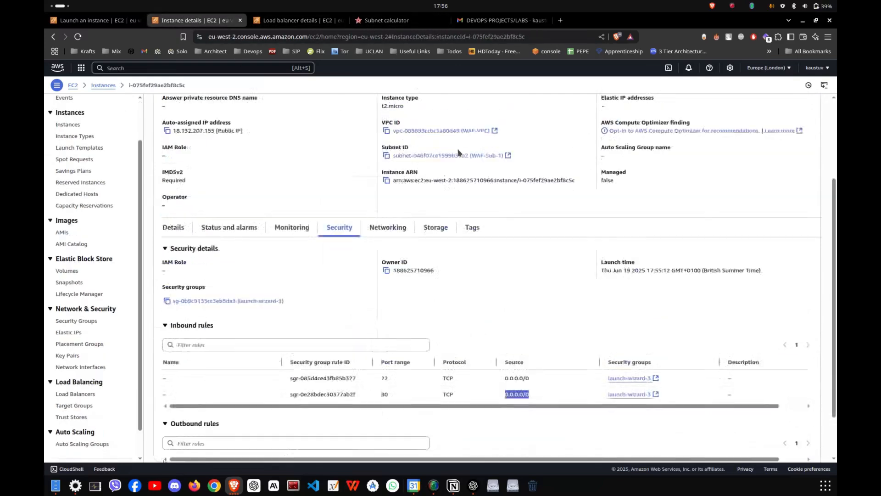
{"action": "left_click", "coordinate": [449, 153]}
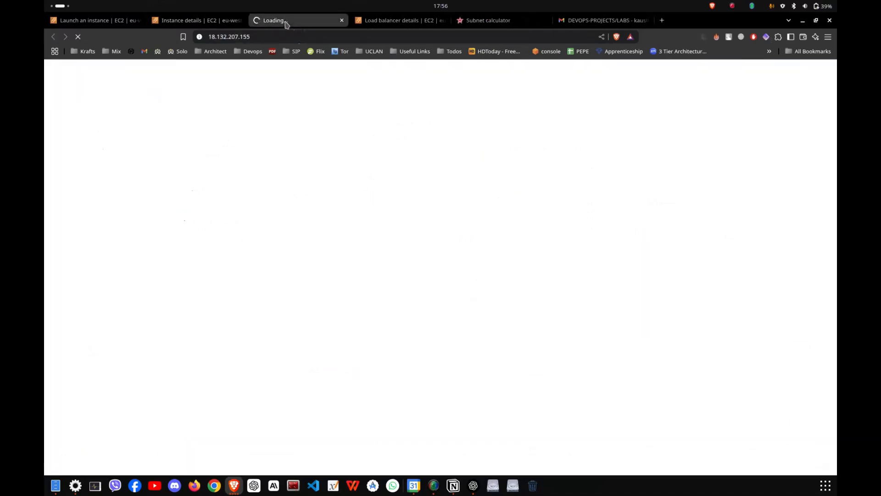
{"action": "left_click", "coordinate": [286, 39]}
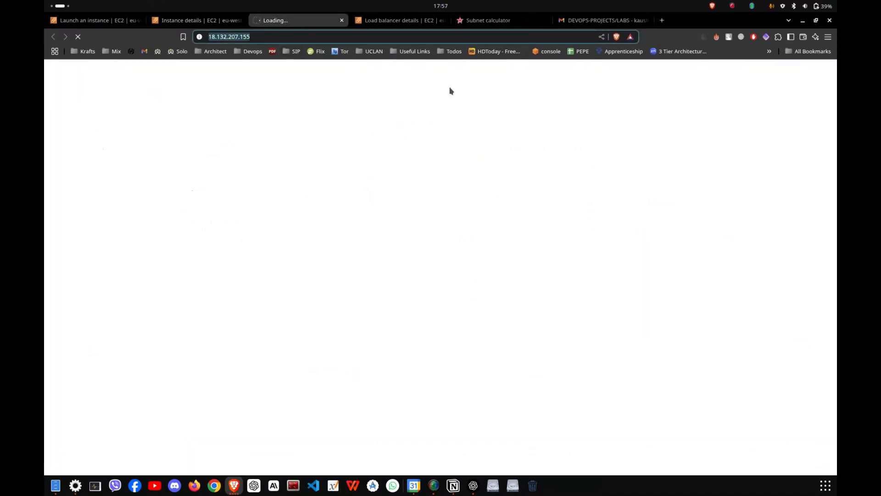
{"action": "key", "text": "BackSpace"}
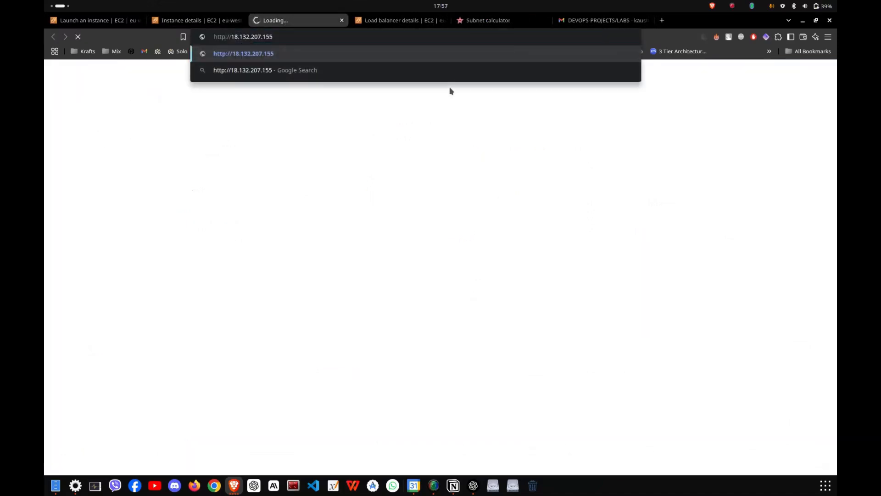
{"action": "key", "text": "Return"}
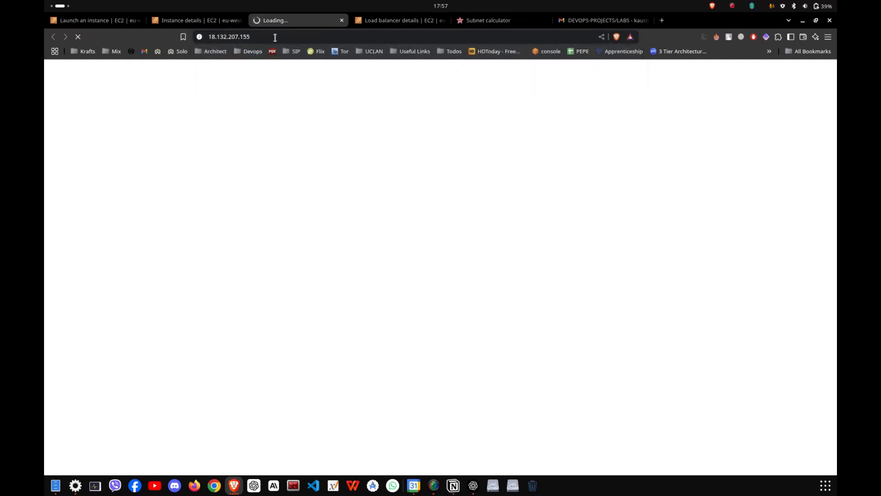
{"action": "left_click_drag", "start_coordinate": [76, 68], "coordinate": [256, 68]}
{"action": "left_click", "coordinate": [166, 69]}
{"action": "left_click_drag", "start_coordinate": [166, 69], "coordinate": [257, 68]}
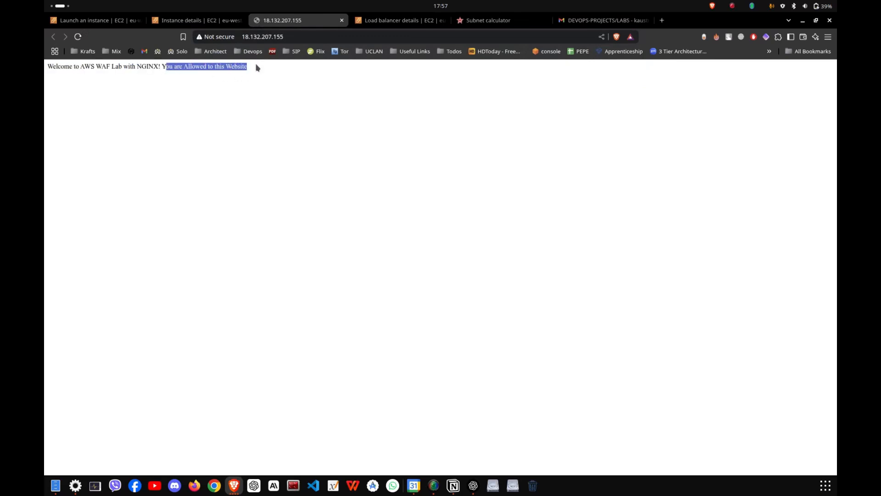
- Copy WAF-LB's DNS name from its load balancer details and open it in a new browser tab
{"action": "left_click", "coordinate": [259, 67]}
{"action": "left_click", "coordinate": [377, 22]}
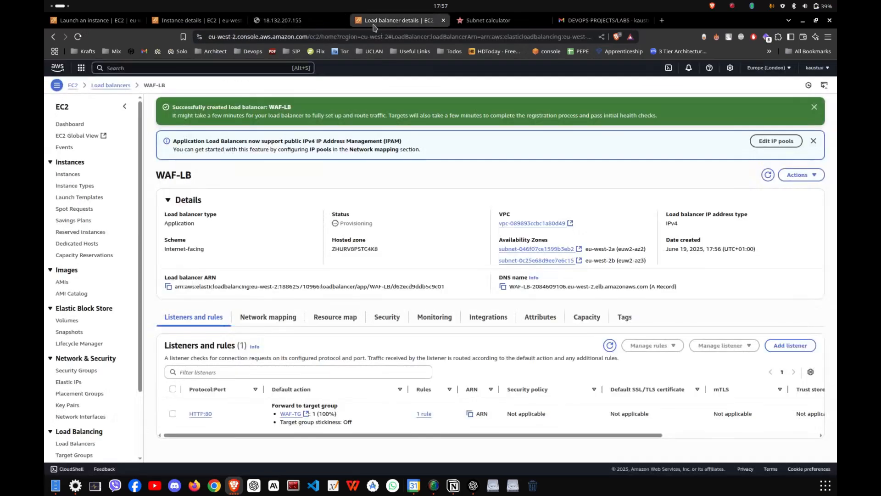
{"action": "left_click", "coordinate": [503, 287]}
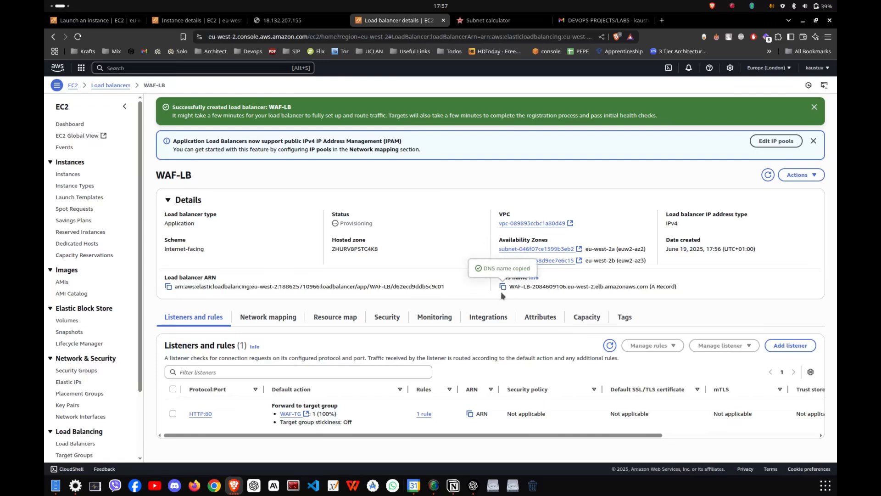
{"action": "key", "text": "ctrl+t"}
{"action": "key", "text": "ctrl+v"}
{"action": "key", "text": "Return"}
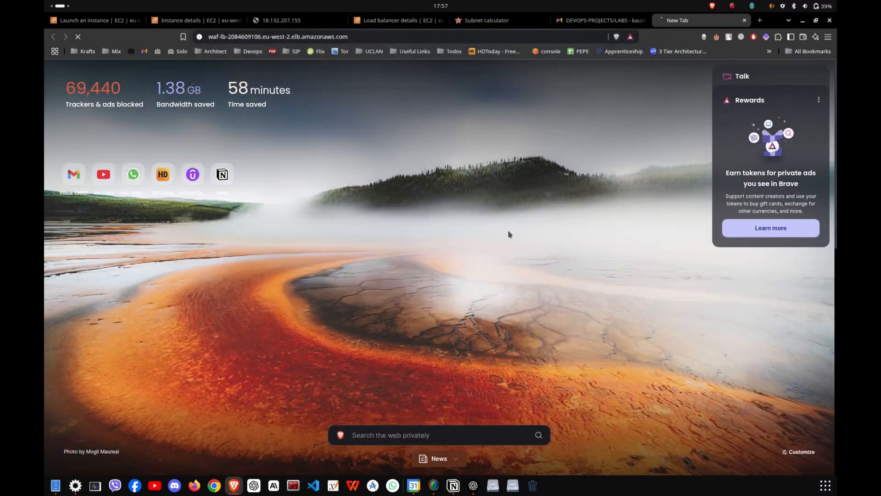
- Move the WAF-LB page's tab beside the 18.132.207.155 tab and reload the page
{"action": "left_click_drag", "start_coordinate": [702, 20], "coordinate": [387, 21]}
{"action": "left_click", "coordinate": [476, 17]}
{"action": "left_click", "coordinate": [411, 24]}
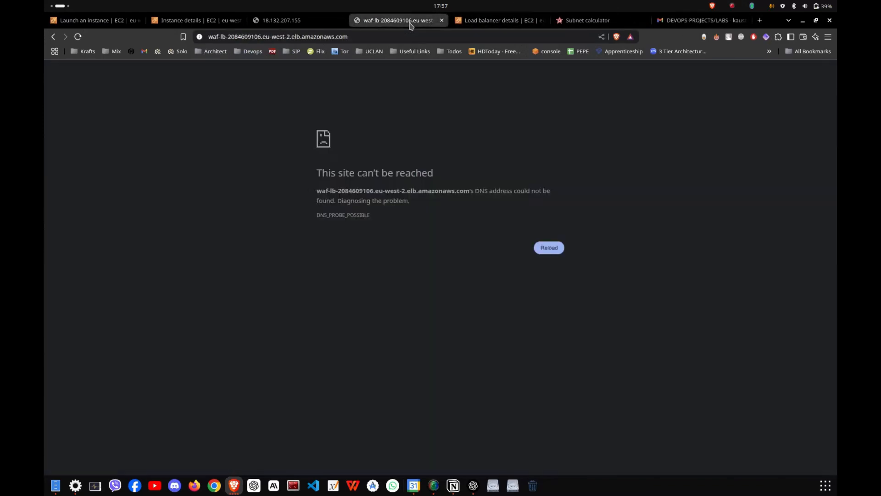
{"action": "left_click", "coordinate": [77, 39]}
- Refresh WAF-EC2's instance summary and check its instance state
{"action": "left_click", "coordinate": [279, 21]}
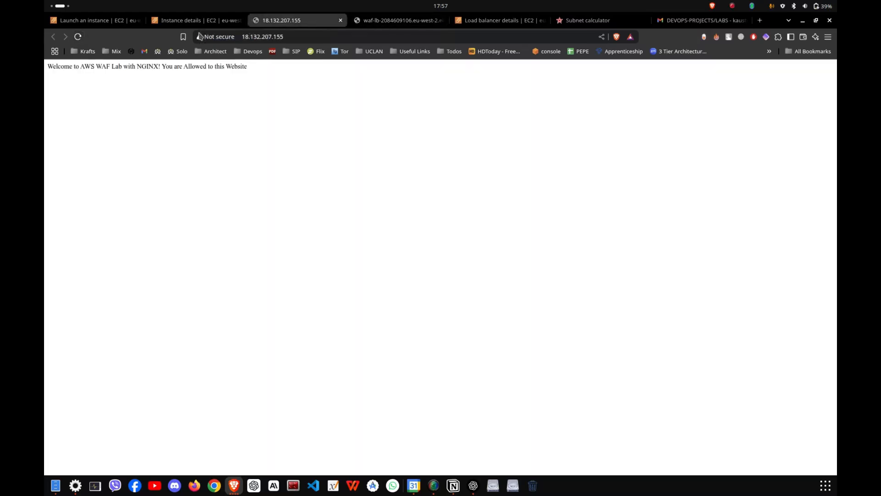
{"action": "left_click", "coordinate": [195, 21]}
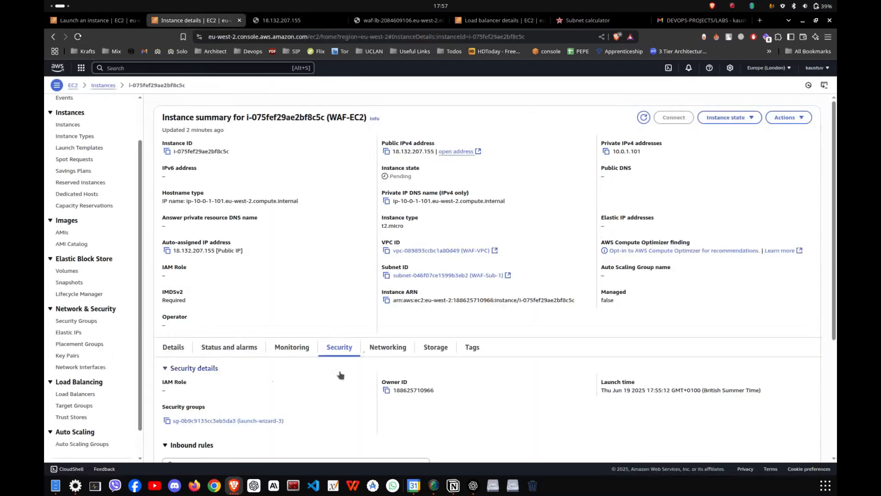
{"action": "left_click", "coordinate": [643, 117]}
{"action": "left_click_drag", "start_coordinate": [390, 176], "coordinate": [414, 176]}
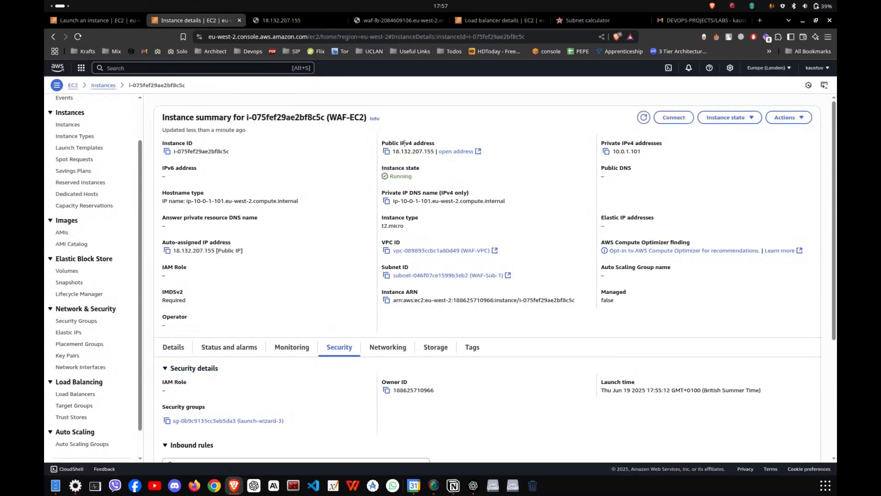
- Return to the WAF-LB DNS page and reload it again to test website access through the load balancer
{"action": "left_click", "coordinate": [307, 24]}
{"action": "left_click", "coordinate": [412, 27]}
{"action": "left_click", "coordinate": [75, 40]}
{"action": "left_click", "coordinate": [74, 40]}
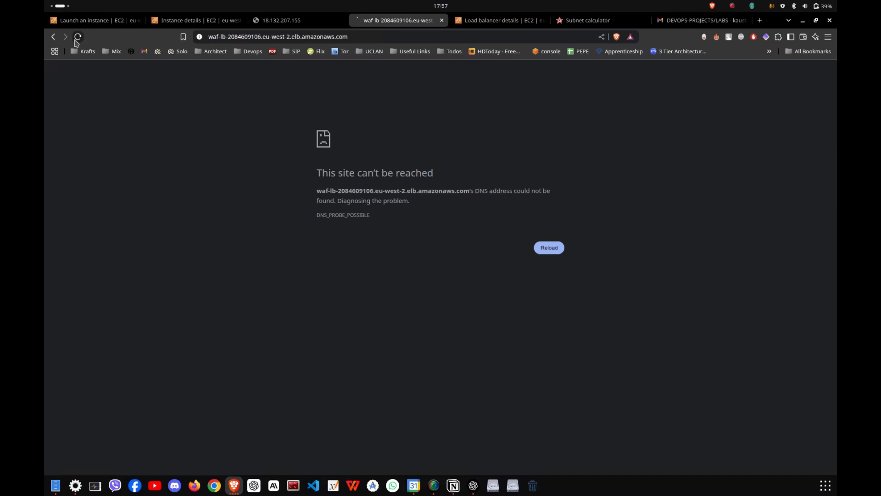
{"action": "left_click", "coordinate": [73, 42]}
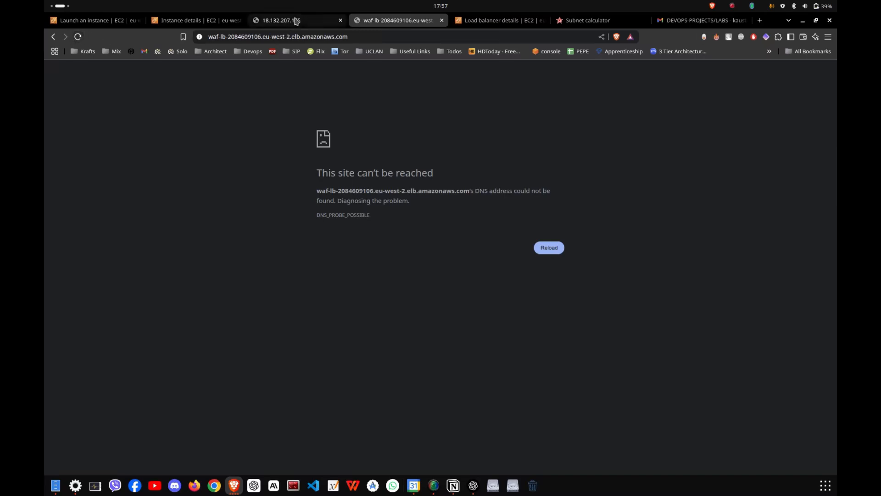
- Examine the inbound and outbound security group rules of WAF-EC2
{"action": "left_click", "coordinate": [285, 21]}
{"action": "left_click", "coordinate": [202, 20]}
{"action": "scroll", "coordinate": [335, 335], "scroll_direction": "down", "scroll_amount": 4}
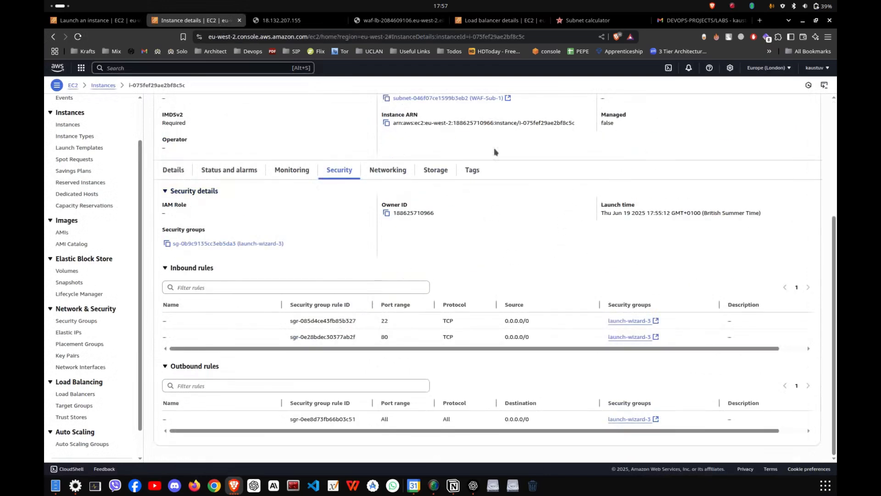
{"action": "scroll", "coordinate": [513, 230], "scroll_direction": "up", "scroll_amount": 4}
- Search the AWS console for waf and open WAF & Shield in a new tab
{"action": "left_click", "coordinate": [262, 66]}
{"action": "type", "text": "waf"}
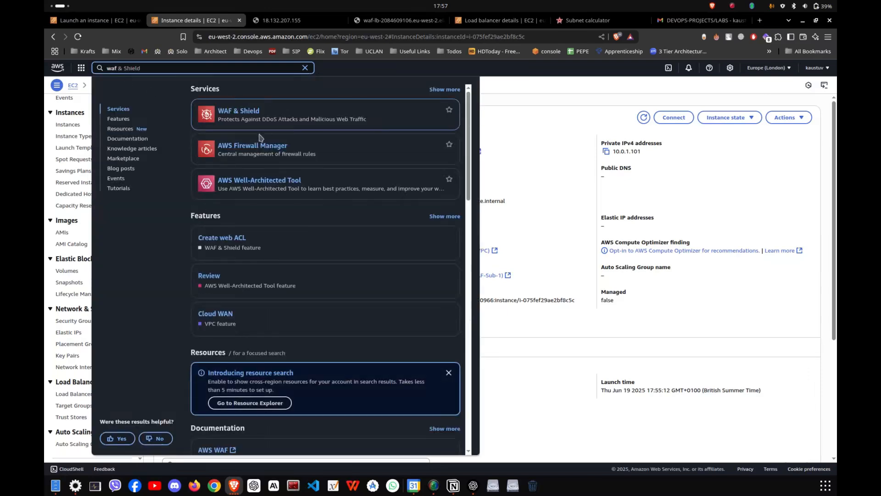
{"action": "left_click", "coordinate": [234, 113]}
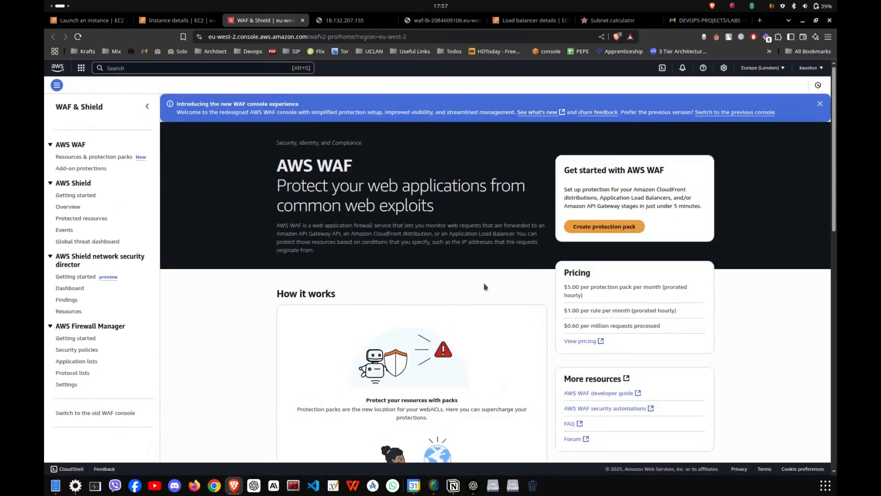
{"action": "left_click", "coordinate": [89, 157]}
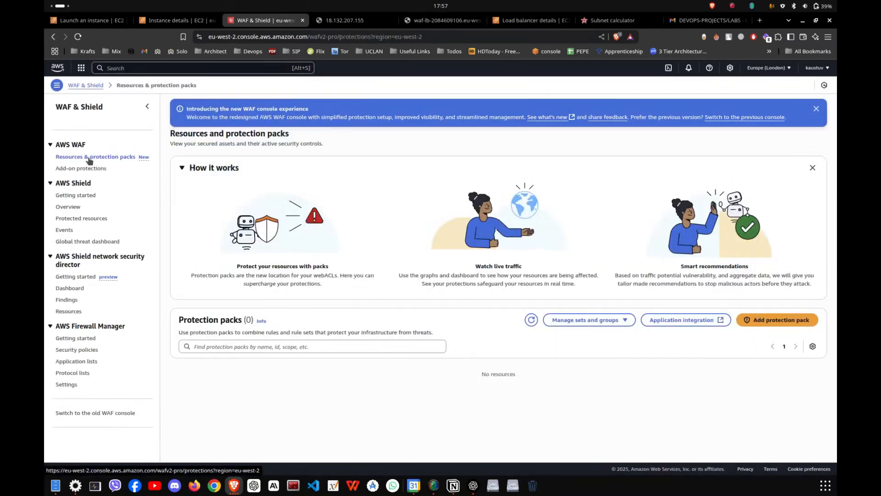
{"action": "left_click", "coordinate": [777, 320]}
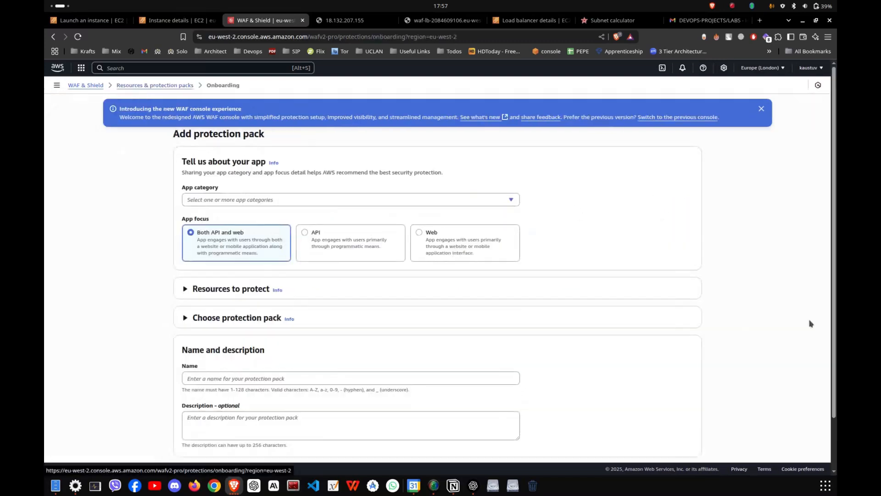
{"action": "left_click", "coordinate": [468, 248]}
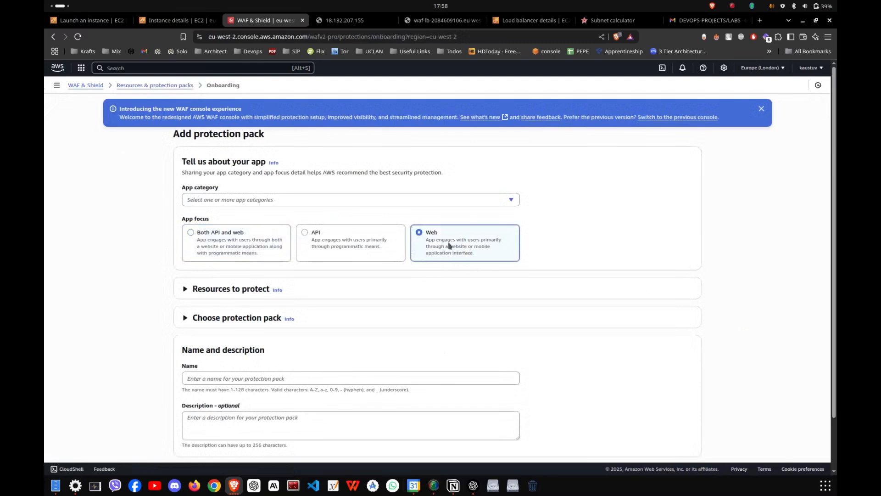
{"action": "scroll", "coordinate": [261, 255], "scroll_direction": "down", "scroll_amount": 1}
{"action": "left_click", "coordinate": [242, 200]}
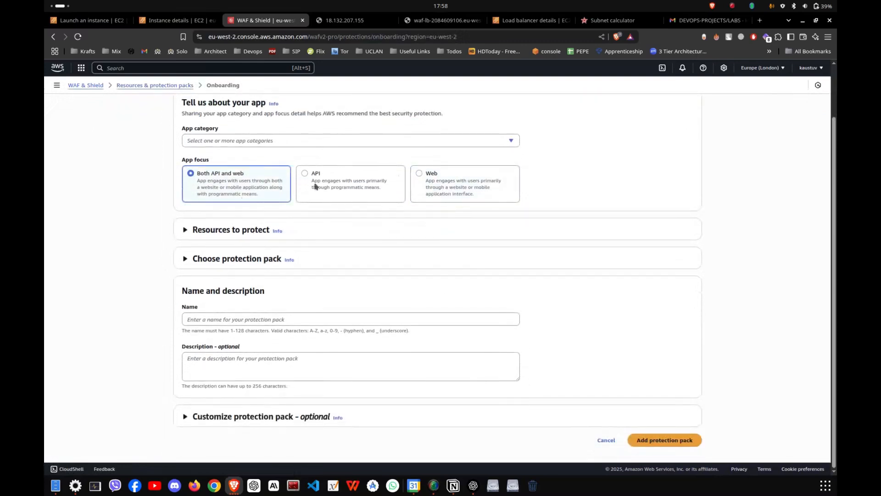
{"action": "scroll", "coordinate": [444, 201], "scroll_direction": "up", "scroll_amount": 1}
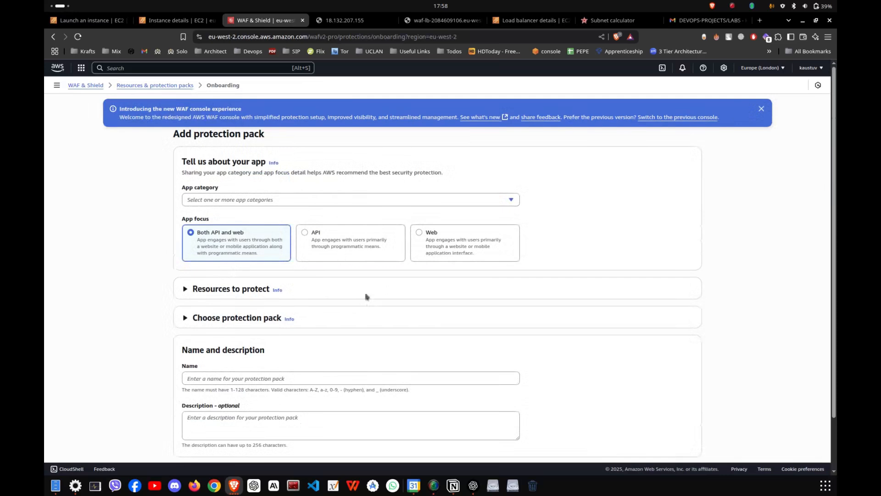
{"action": "left_click", "coordinate": [257, 289]}
{"action": "left_click", "coordinate": [239, 348]}
{"action": "scroll", "coordinate": [277, 290], "scroll_direction": "down", "scroll_amount": 2}
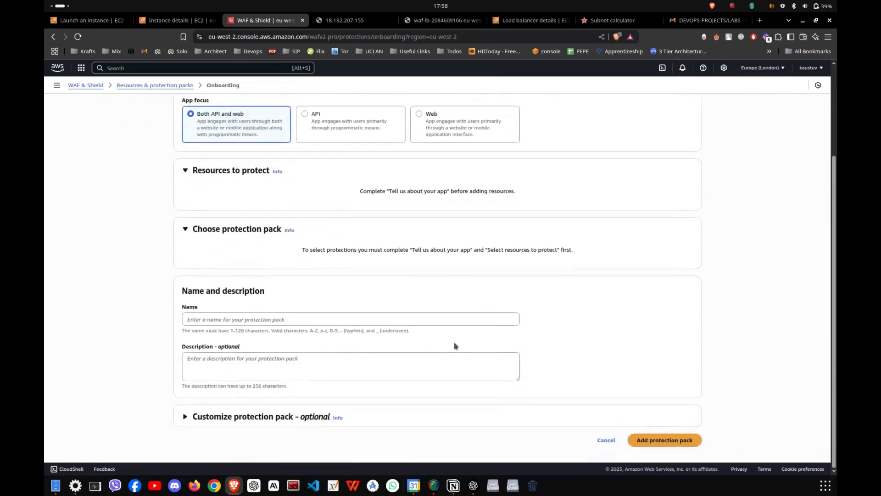
{"action": "left_click", "coordinate": [285, 416]}
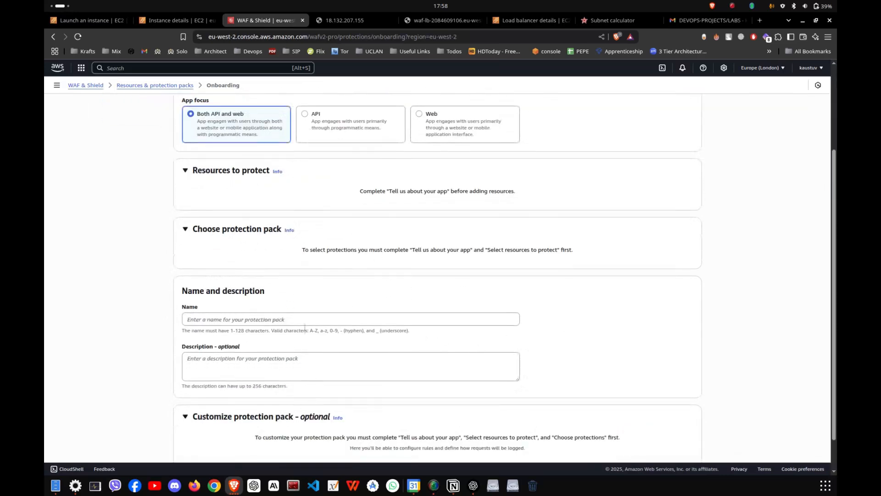
{"action": "scroll", "coordinate": [334, 391], "scroll_direction": "down", "scroll_amount": 1}
{"action": "scroll", "coordinate": [355, 327], "scroll_direction": "up", "scroll_amount": 4}
{"action": "left_click", "coordinate": [182, 87]}
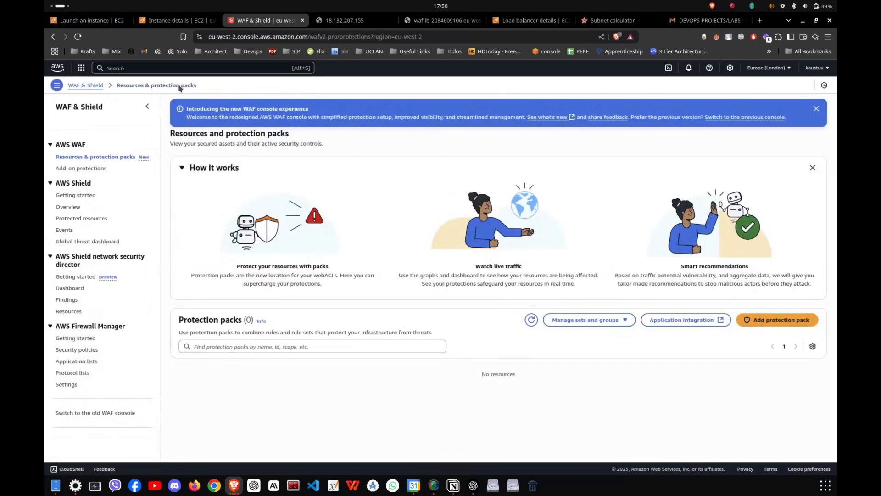
- Switch to the old WAF console and start a new regional web ACL named WAF-ACL in Europe (London)
{"action": "left_click", "coordinate": [120, 416]}
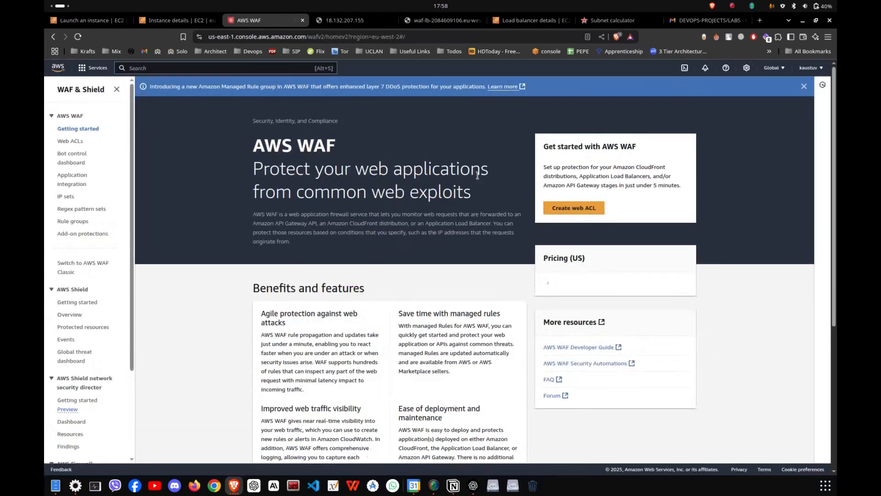
{"action": "left_click", "coordinate": [69, 142]}
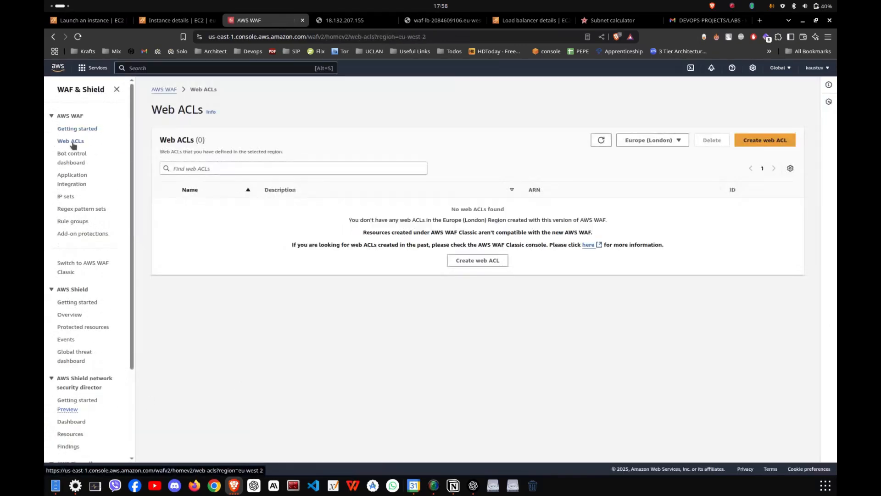
{"action": "left_click", "coordinate": [756, 138]}
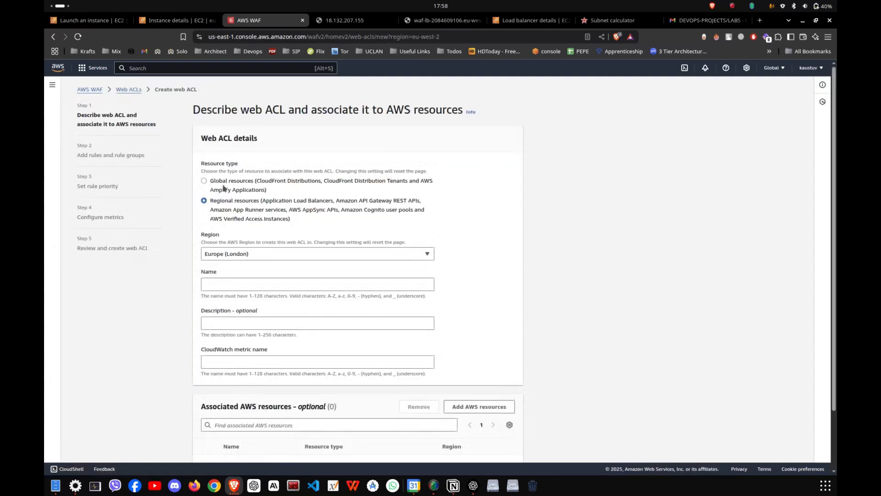
{"action": "left_click_drag", "start_coordinate": [225, 110], "coordinate": [315, 103]}
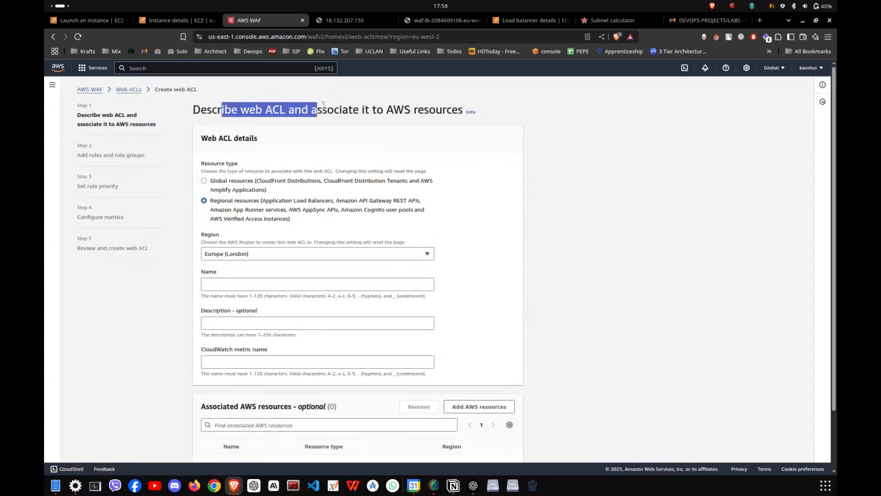
{"action": "left_click", "coordinate": [293, 114]}
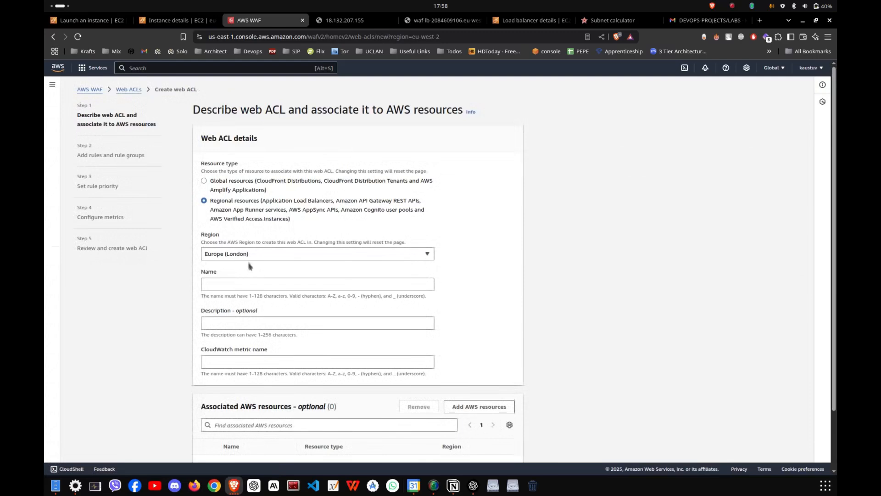
{"action": "left_click", "coordinate": [252, 284]}
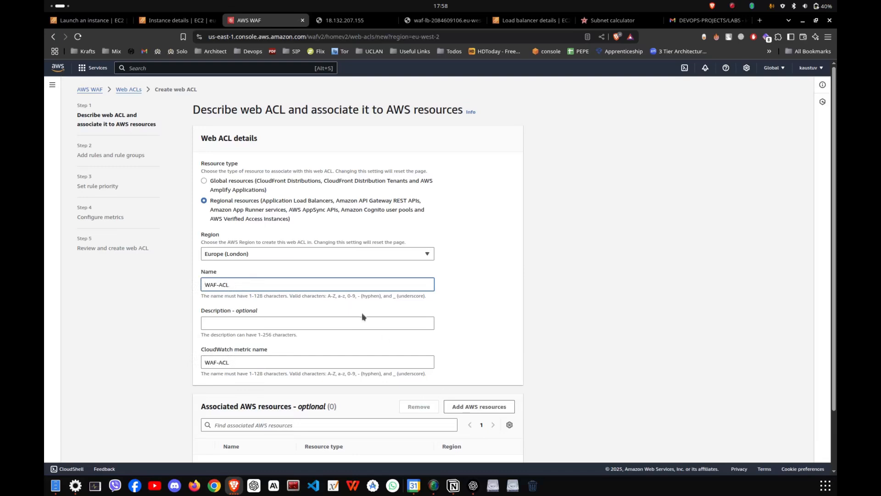
- Associate the Application Load Balancer WAF-LB with the web ACL and continue to the rules and rule groups
{"action": "scroll", "coordinate": [362, 316], "scroll_direction": "down", "scroll_amount": 3}
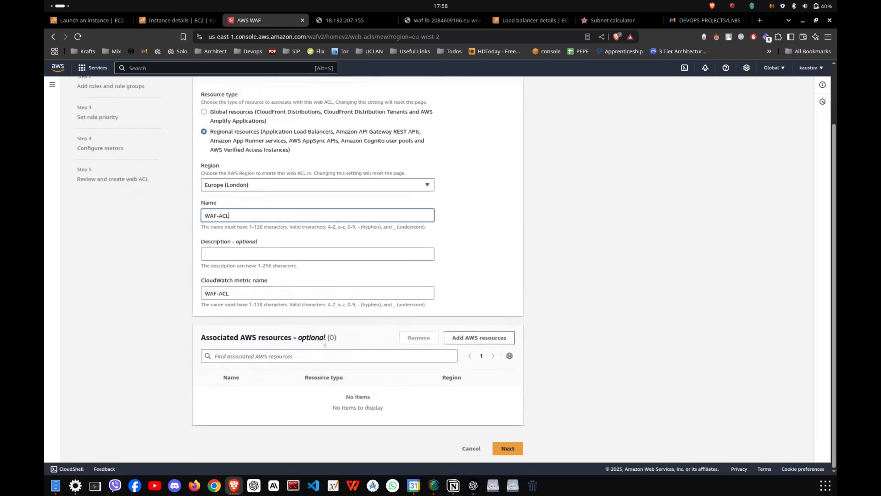
{"action": "left_click", "coordinate": [483, 338]}
{"action": "left_click", "coordinate": [344, 214]}
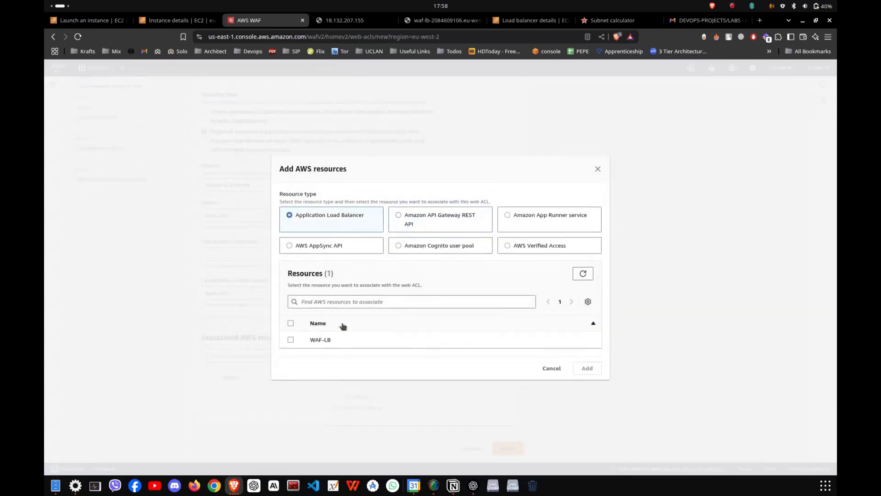
{"action": "left_click", "coordinate": [290, 339]}
{"action": "left_click", "coordinate": [587, 368]}
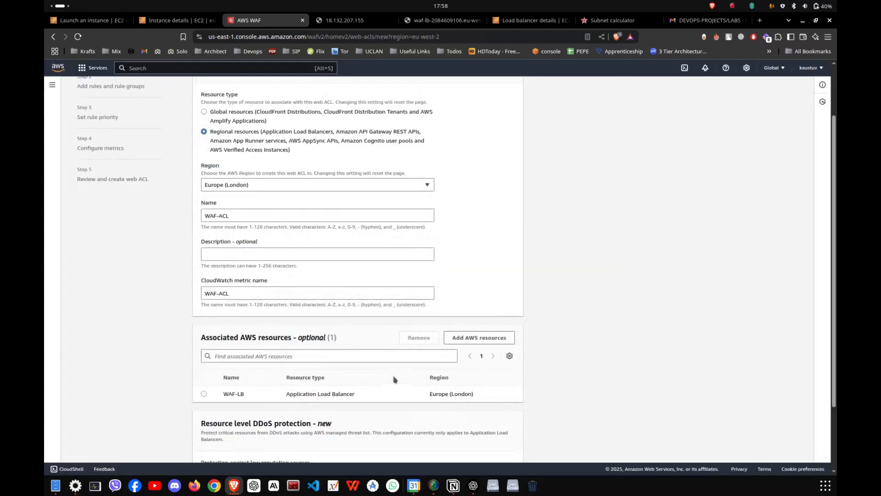
{"action": "scroll", "coordinate": [394, 379], "scroll_direction": "down", "scroll_amount": 2}
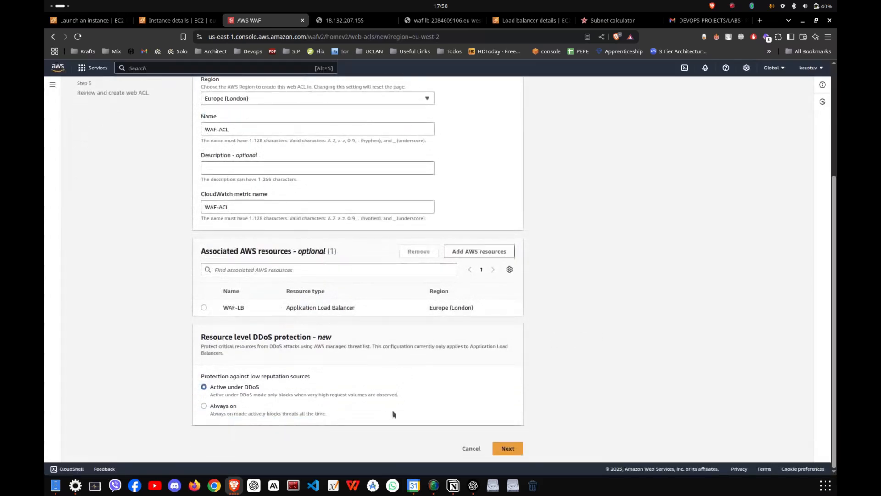
{"action": "left_click", "coordinate": [504, 449]}
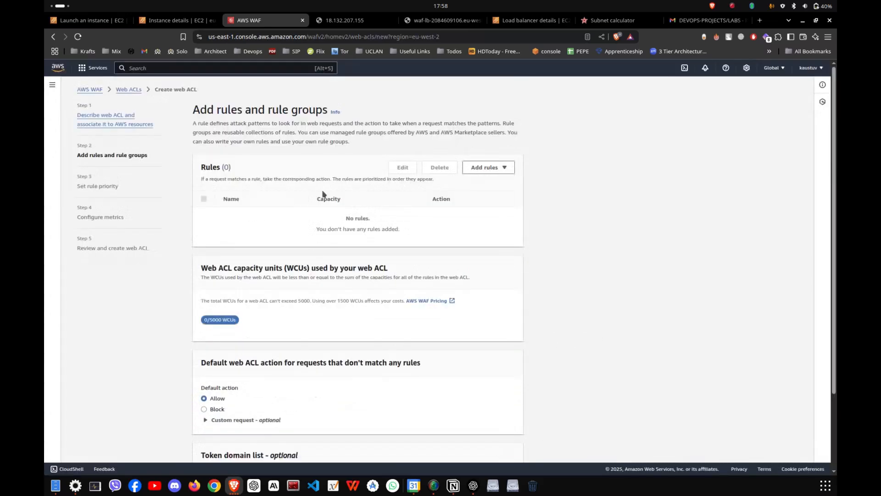
- Open the IP sets page in a new tab and start creating an IP set
{"action": "left_click", "coordinate": [487, 168]}
{"action": "left_click", "coordinate": [565, 133]}
{"action": "left_click", "coordinate": [54, 85]}
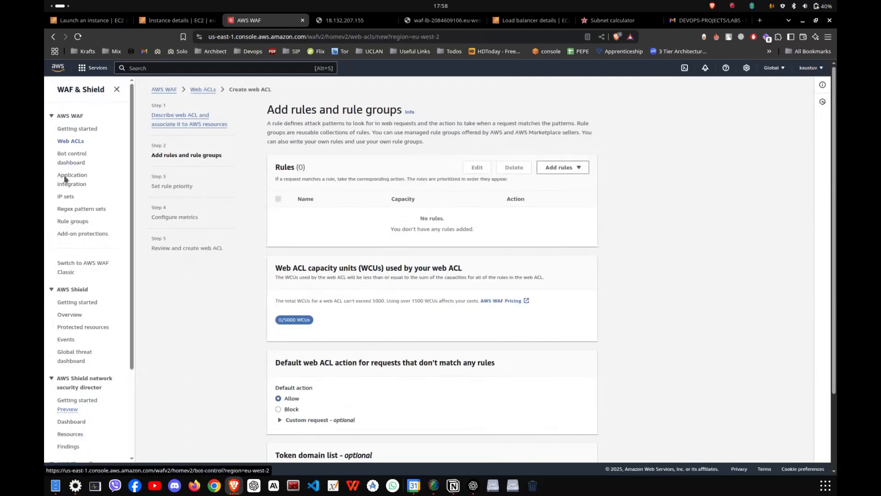
{"action": "middle_click", "coordinate": [62, 200]}
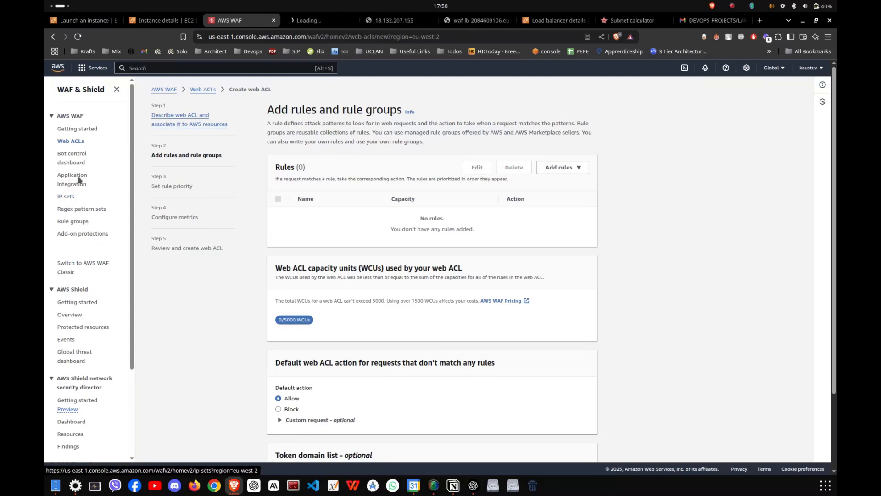
{"action": "left_click", "coordinate": [318, 20]}
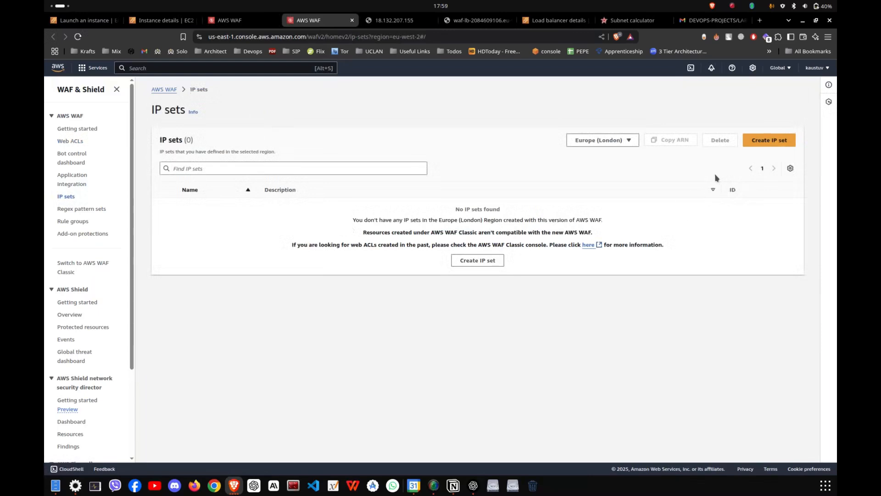
{"action": "left_click", "coordinate": [763, 140]}
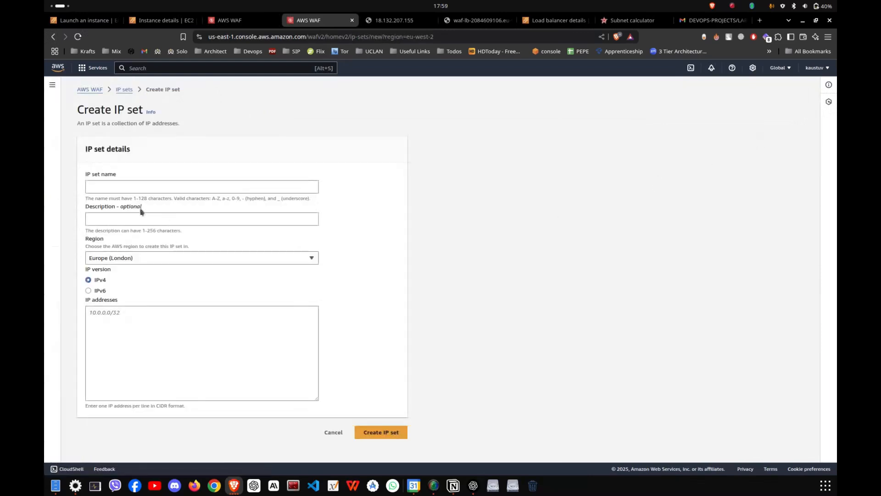
- Name the IP set IPv4_Block, enter the address range 10.0.0.1/24, and try to create it
{"action": "left_click", "coordinate": [150, 185]}
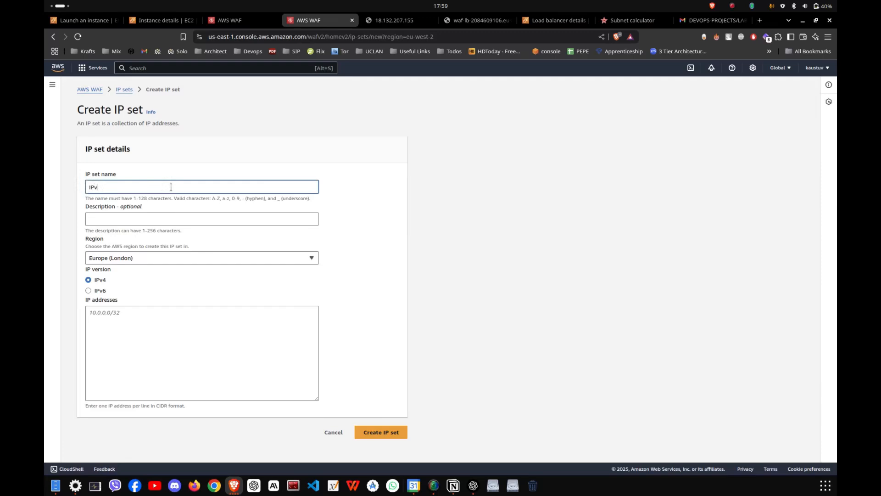
{"action": "type", "text": "IPv4_Block"}
{"action": "left_click", "coordinate": [186, 342]}
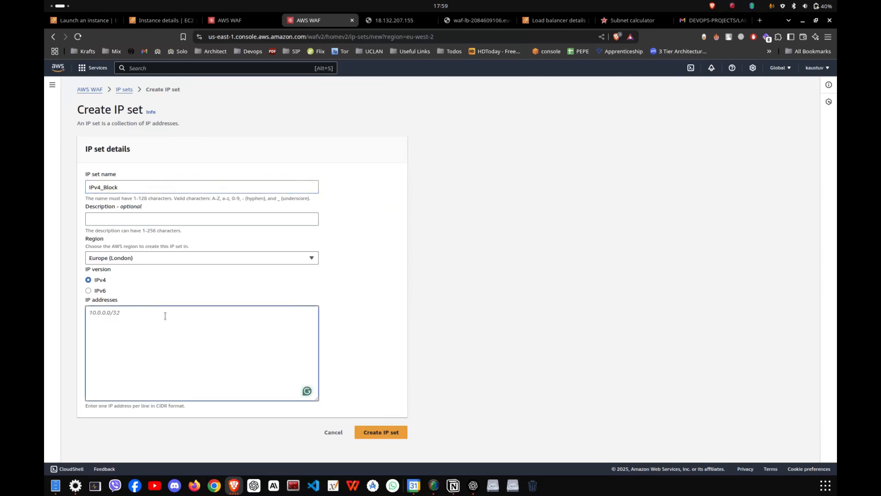
{"action": "type", "text": "10"}
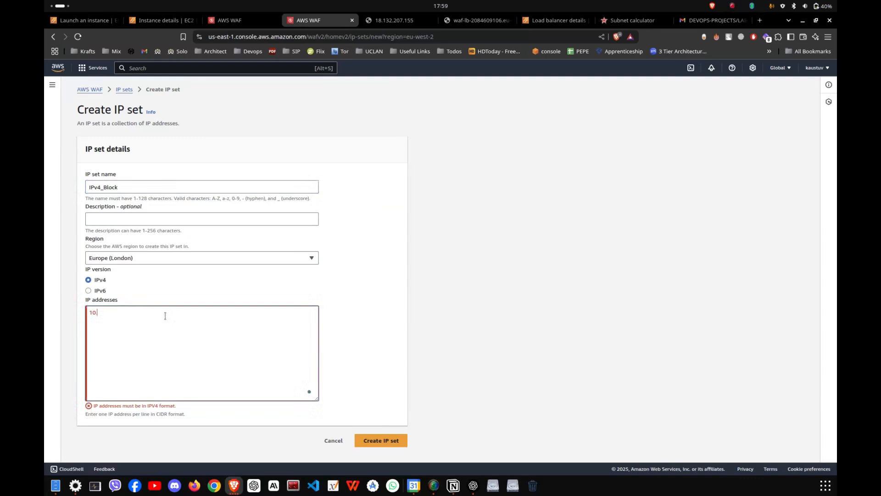
{"action": "type", "text": ".0.0.1/24"}
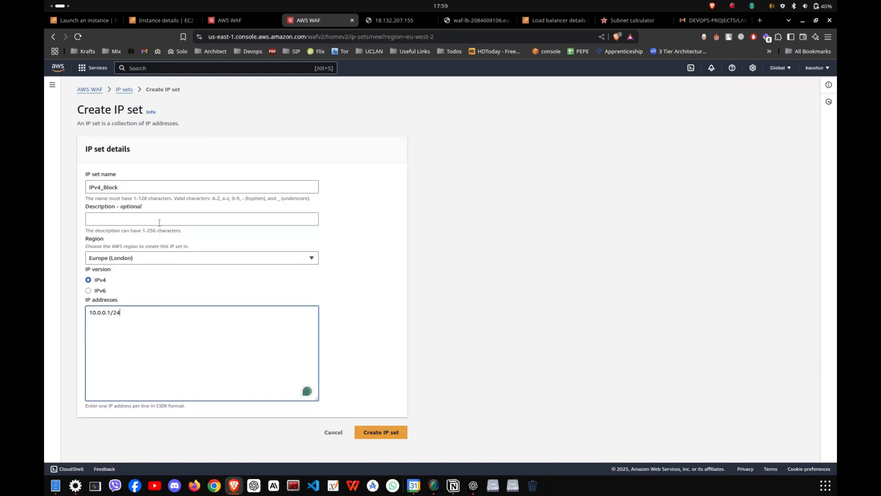
{"action": "left_click", "coordinate": [393, 430]}
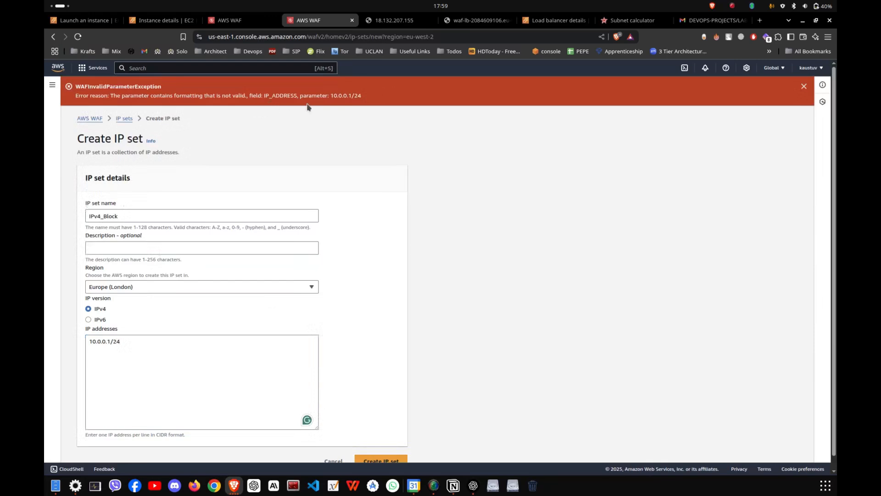
- Correct the IP set's address range to 10.0.0.0/24 and create the set
{"action": "left_click", "coordinate": [148, 348]}
{"action": "scroll", "coordinate": [177, 331], "scroll_direction": "down", "scroll_amount": 1}
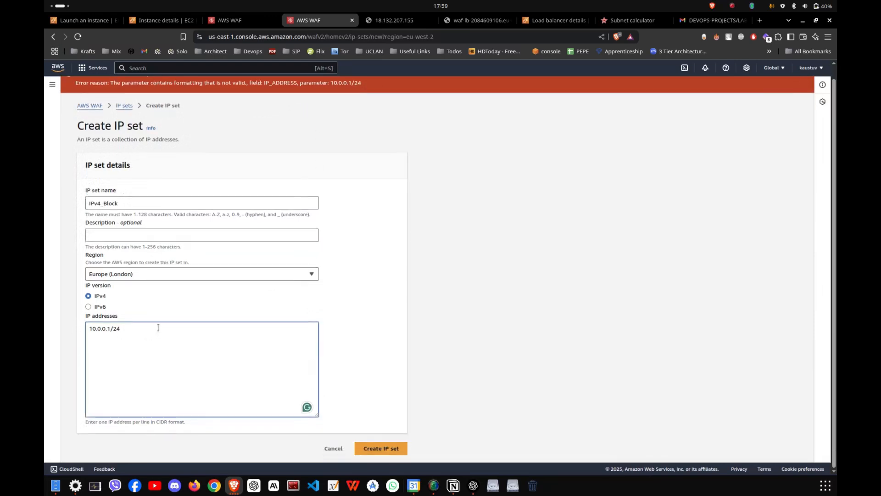
{"action": "key", "text": "BackSpace"}
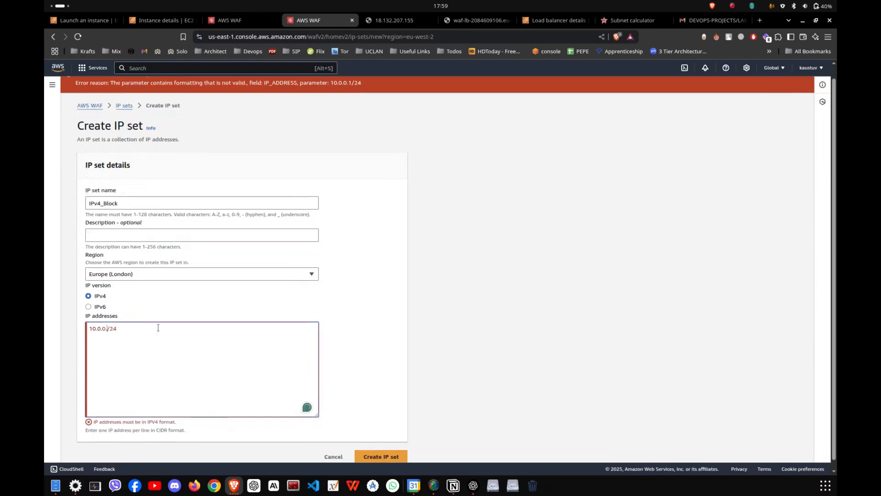
{"action": "type", "text": "0"}
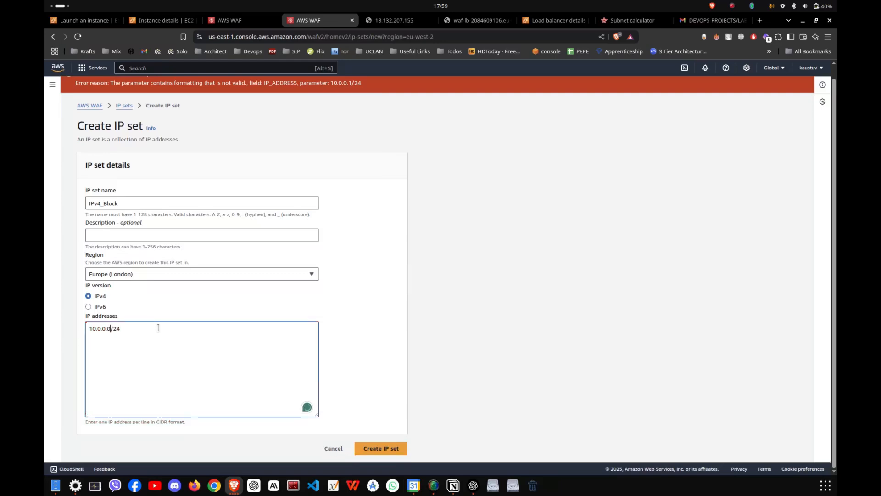
{"action": "left_click", "coordinate": [385, 450]}
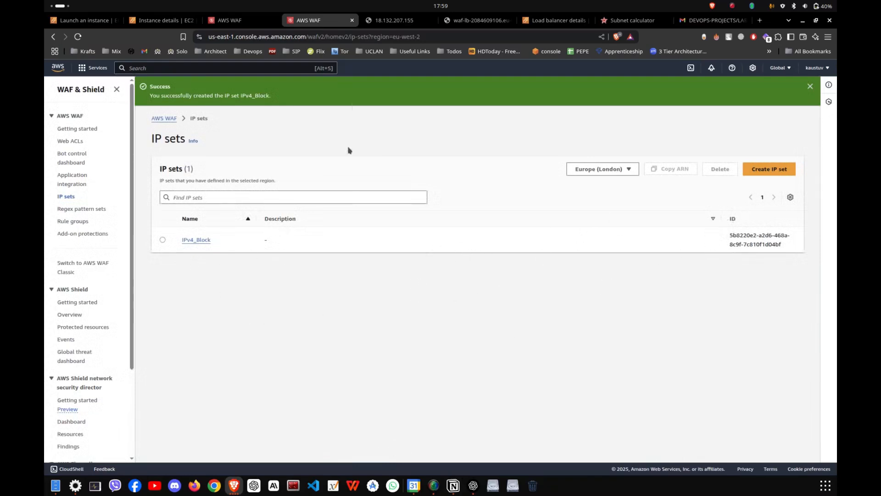
- Reload the website through the load balancer's DNS name to test its access
{"action": "left_click", "coordinate": [236, 20]}
{"action": "left_click", "coordinate": [319, 20]}
{"action": "left_click", "coordinate": [475, 20]}
{"action": "left_click", "coordinate": [78, 37]}
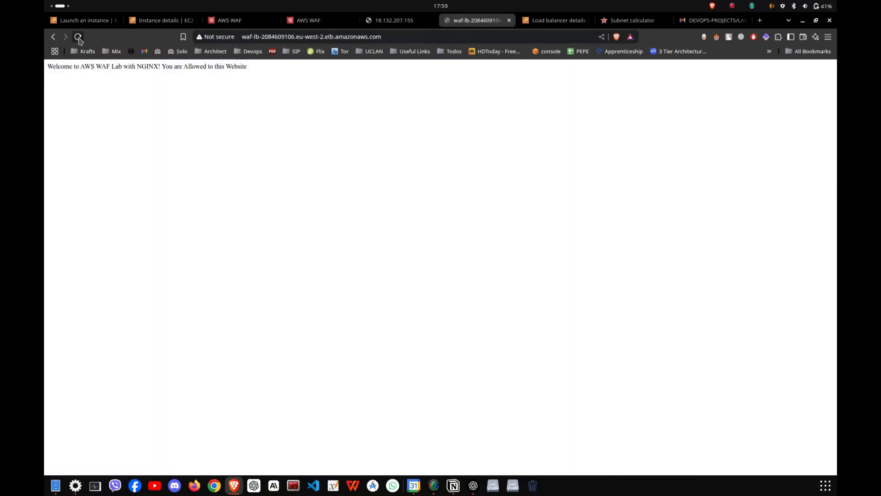
{"action": "left_click_drag", "start_coordinate": [243, 36], "coordinate": [281, 37]}
{"action": "left_click", "coordinate": [407, 35]}
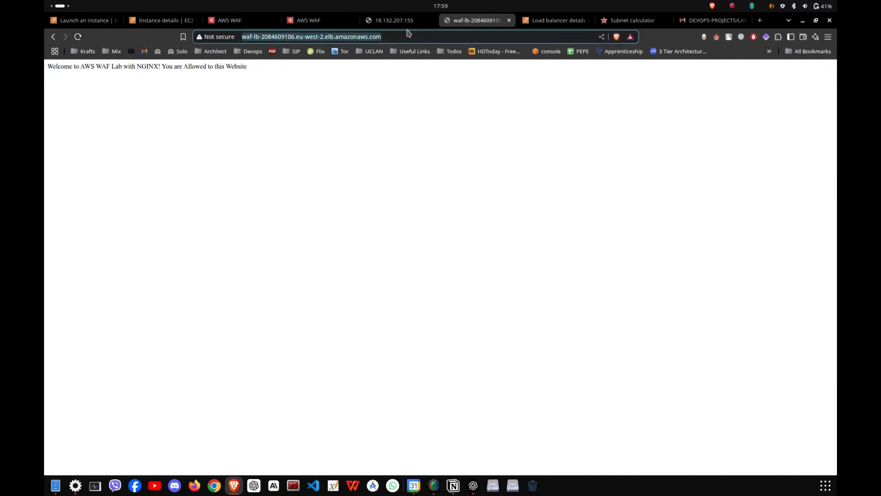
- Test the website at the instance's public IP 18.132.207.155 and again through the load balancer's address
{"action": "left_click", "coordinate": [409, 24]}
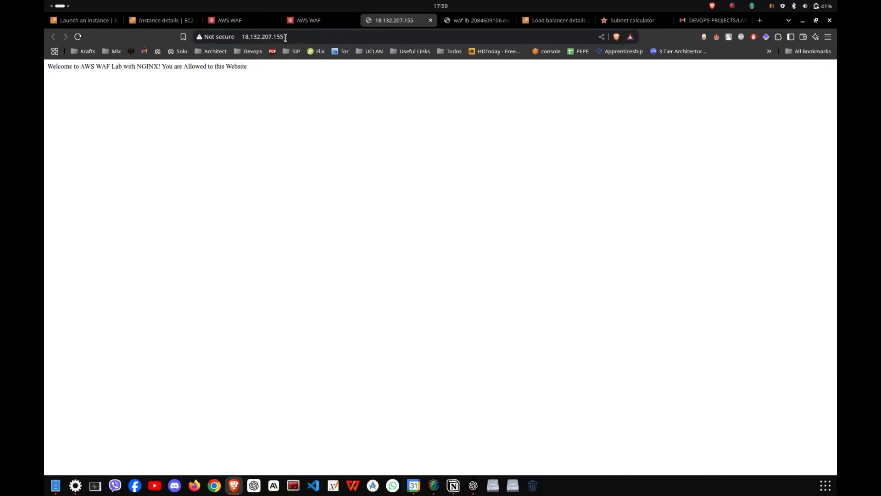
{"action": "left_click", "coordinate": [285, 36]}
{"action": "left_click", "coordinate": [77, 37]}
{"action": "left_click", "coordinate": [471, 25]}
{"action": "left_click", "coordinate": [277, 42]}
{"action": "left_click_drag", "start_coordinate": [243, 38], "coordinate": [281, 38]}
{"action": "left_click", "coordinate": [228, 77]}
{"action": "left_click", "coordinate": [79, 37]}
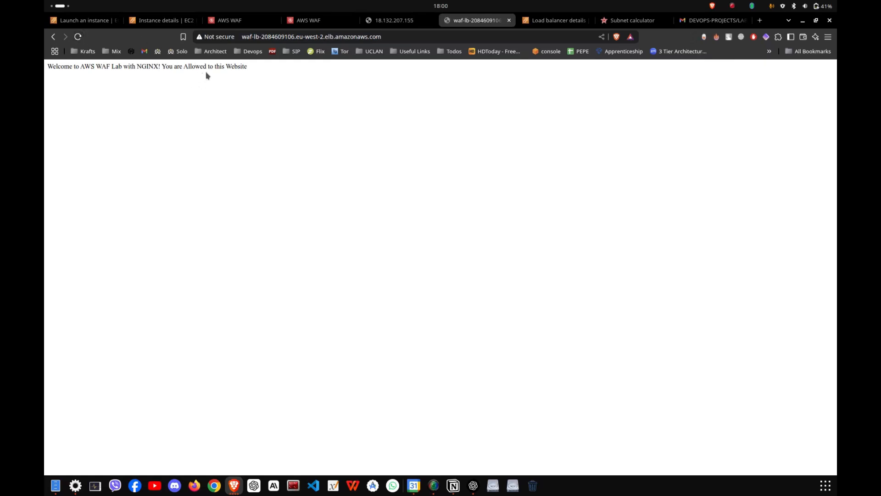
- Return to the web ACL setup and start adding a custom rule of type IP set
{"action": "left_click", "coordinate": [317, 22]}
{"action": "left_click", "coordinate": [250, 23]}
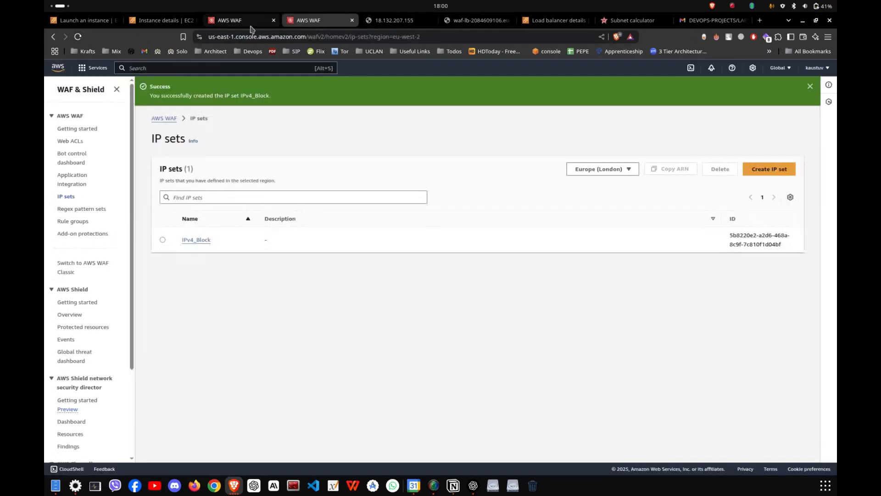
{"action": "left_click", "coordinate": [311, 26]}
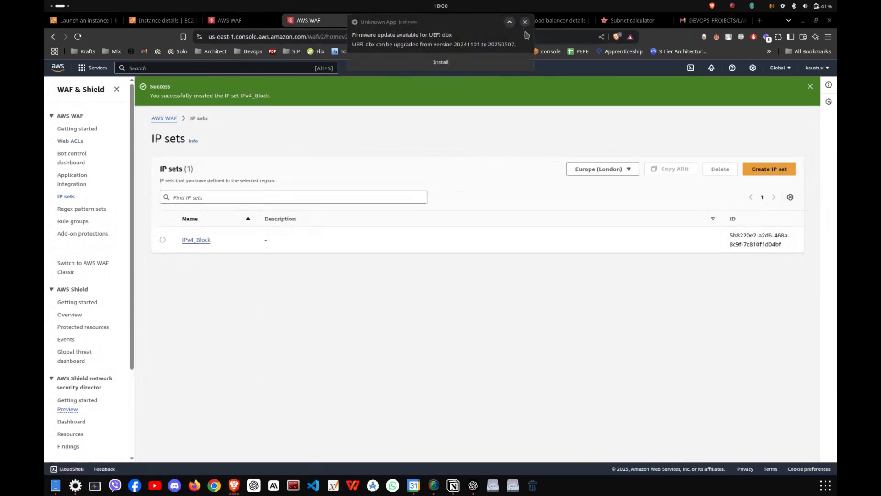
{"action": "left_click", "coordinate": [524, 22]}
{"action": "left_click", "coordinate": [232, 21]}
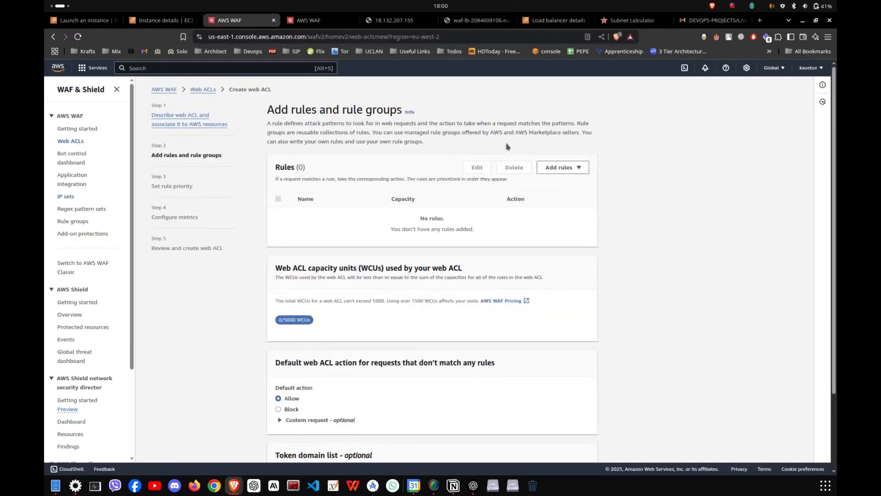
{"action": "left_click", "coordinate": [545, 169]}
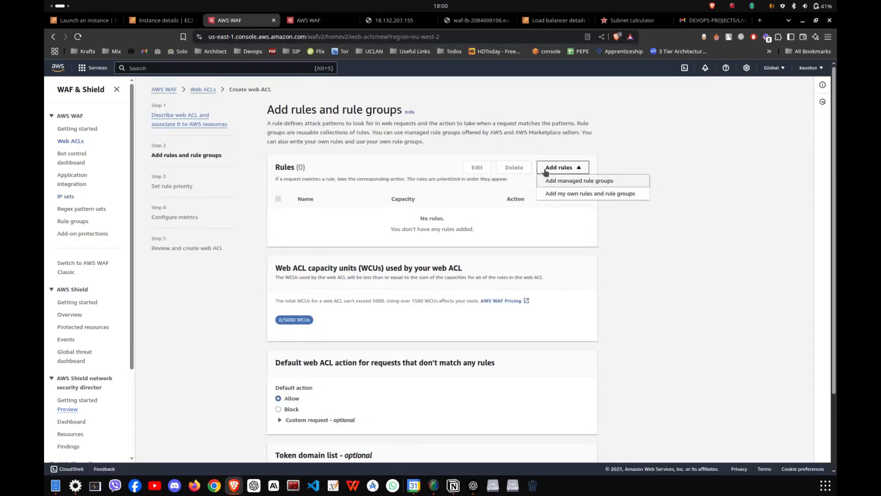
{"action": "left_click", "coordinate": [559, 196]}
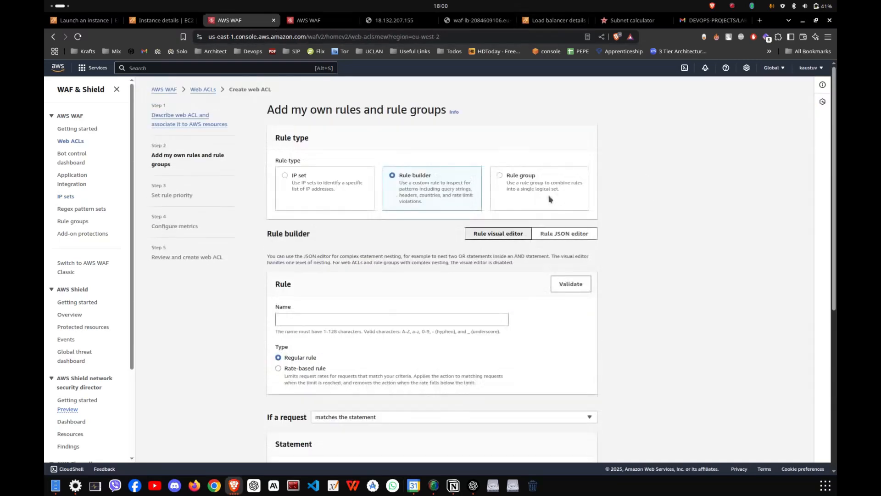
{"action": "left_click", "coordinate": [286, 177]}
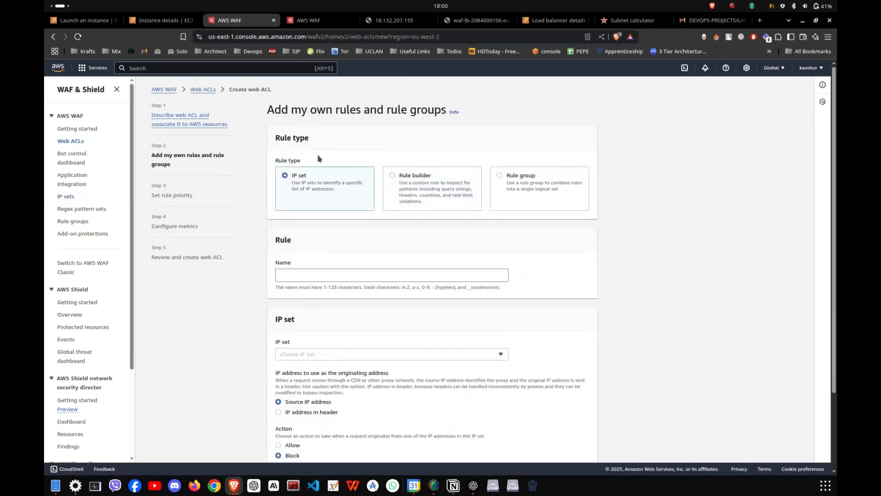
- Assign the IP set IPv4_Block to the rule and name the rule IP_Blocked
{"action": "scroll", "coordinate": [311, 207], "scroll_direction": "down", "scroll_amount": 1}
{"action": "left_click", "coordinate": [307, 305]}
{"action": "left_click", "coordinate": [314, 319]}
{"action": "left_click", "coordinate": [312, 226]}
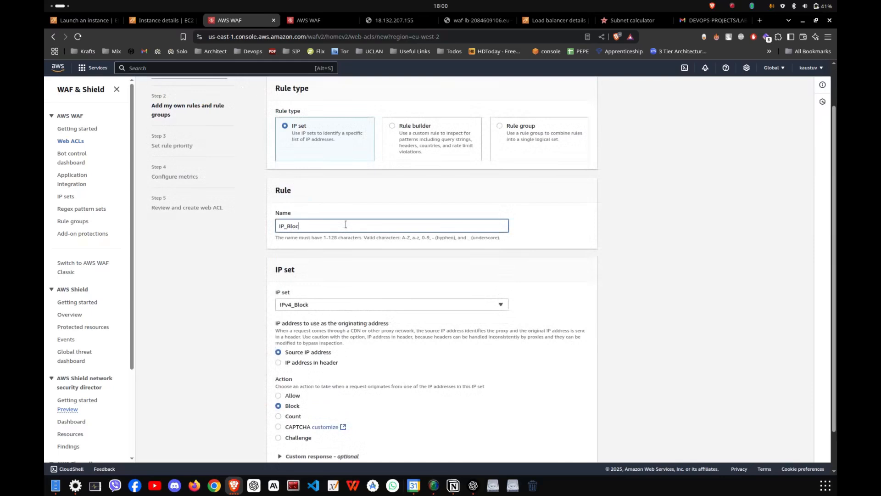
{"action": "scroll", "coordinate": [620, 200], "scroll_direction": "down", "scroll_amount": 1}
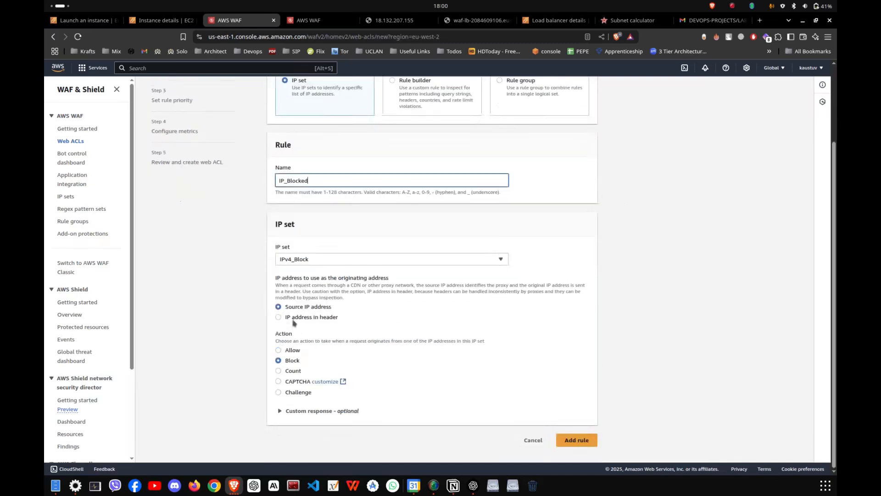
- Try IP address in header as the rule's originating address, and return to Source IP address
{"action": "left_click", "coordinate": [322, 307]}
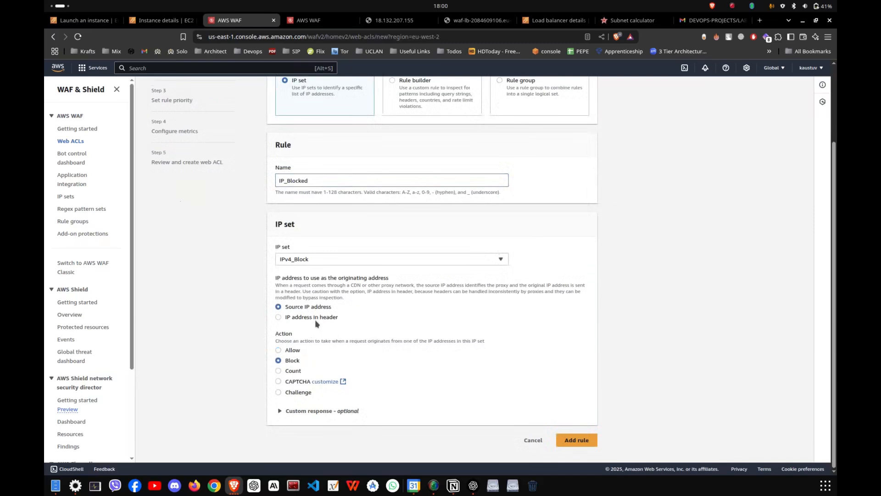
{"action": "left_click", "coordinate": [315, 319]}
{"action": "scroll", "coordinate": [320, 325], "scroll_direction": "down", "scroll_amount": 2}
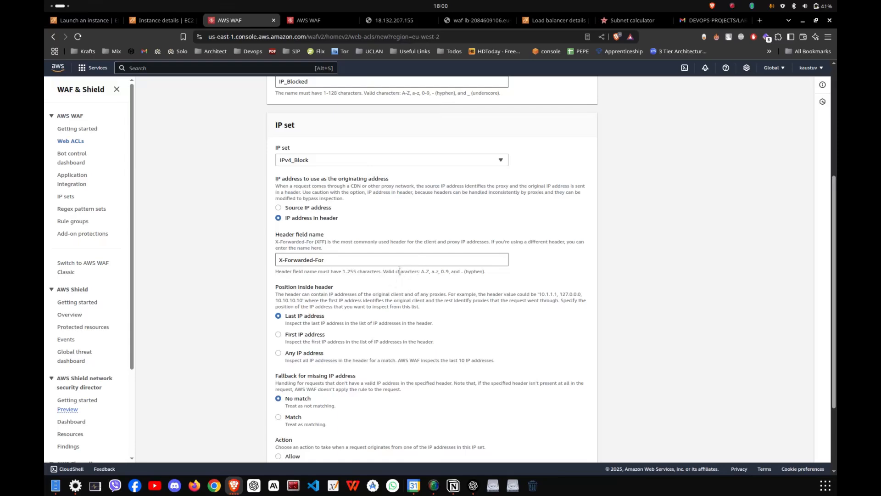
{"action": "left_click", "coordinate": [328, 207]}
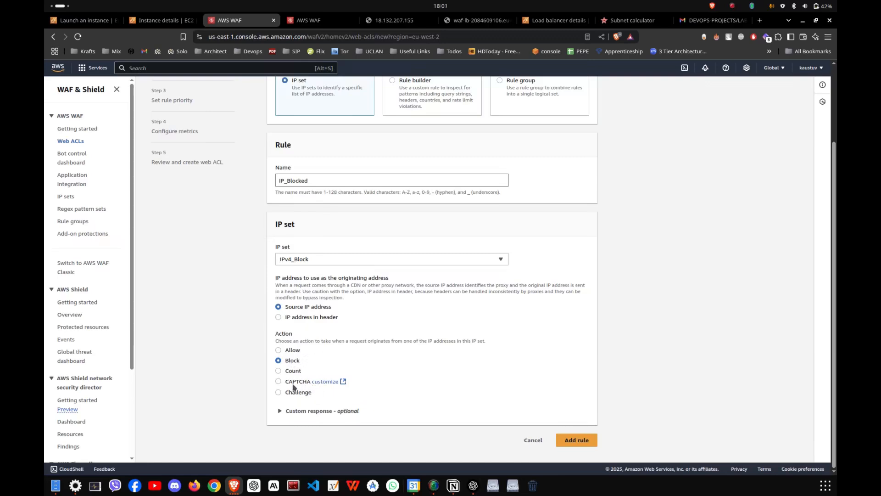
- Enable a custom response for the Block action with response code 502 and no custom headers
{"action": "left_click", "coordinate": [331, 405]}
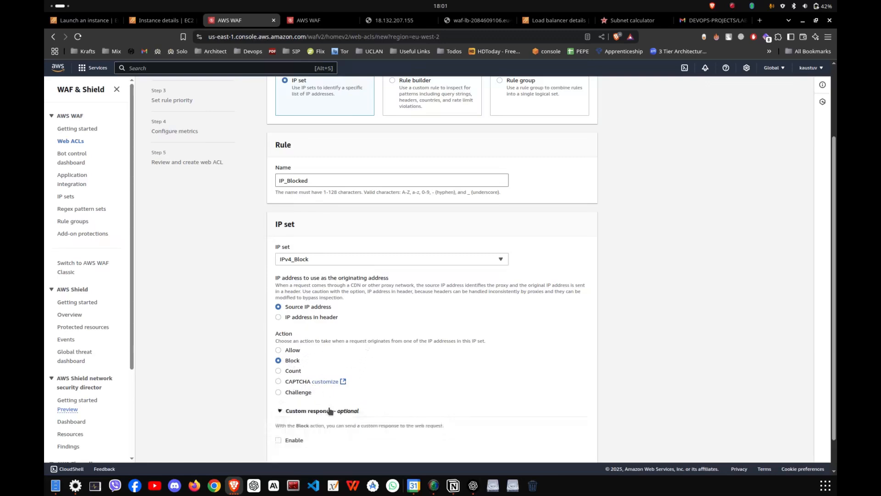
{"action": "scroll", "coordinate": [321, 404], "scroll_direction": "down", "scroll_amount": 1}
{"action": "left_click", "coordinate": [293, 405]}
{"action": "scroll", "coordinate": [347, 370], "scroll_direction": "down", "scroll_amount": 3}
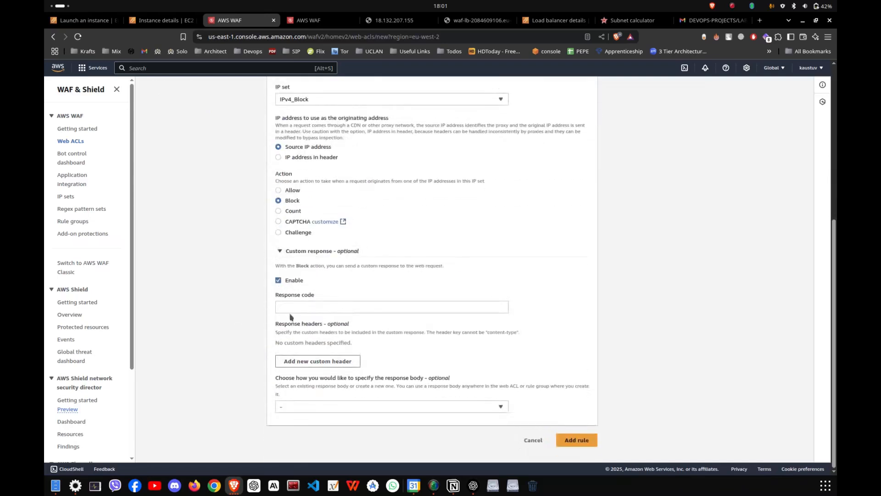
{"action": "left_click", "coordinate": [341, 307]}
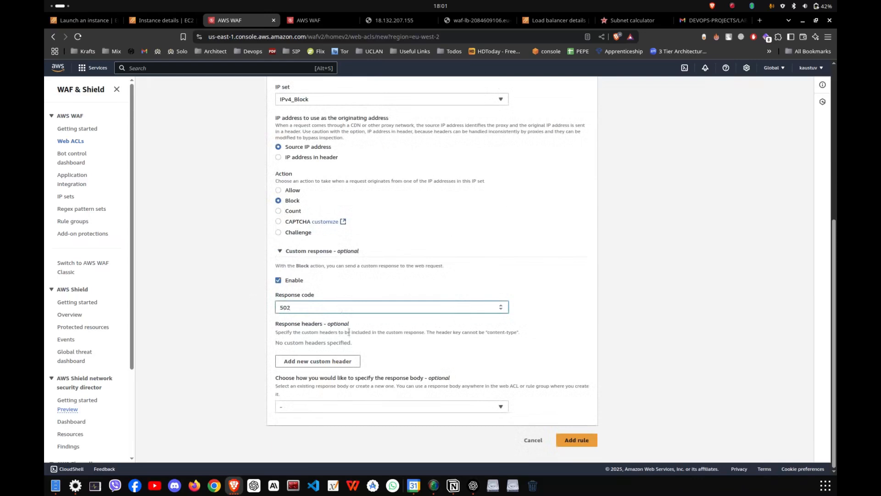
{"action": "left_click", "coordinate": [325, 361]}
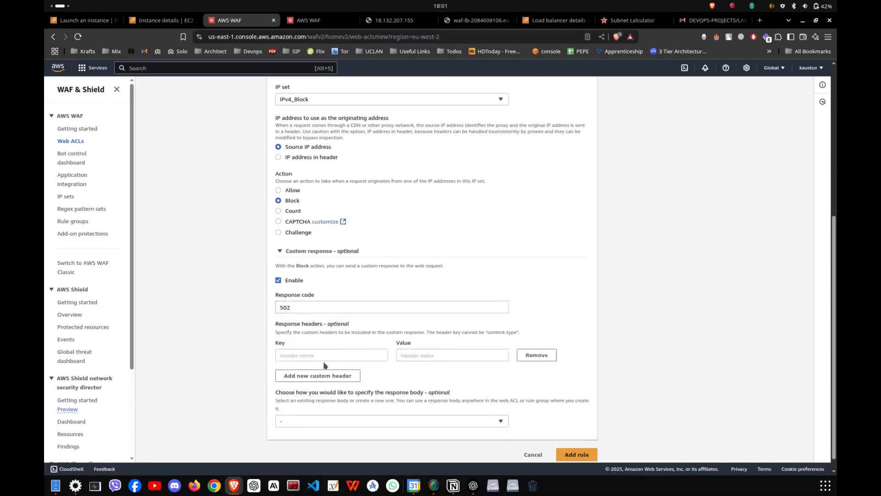
{"action": "left_click", "coordinate": [536, 355]}
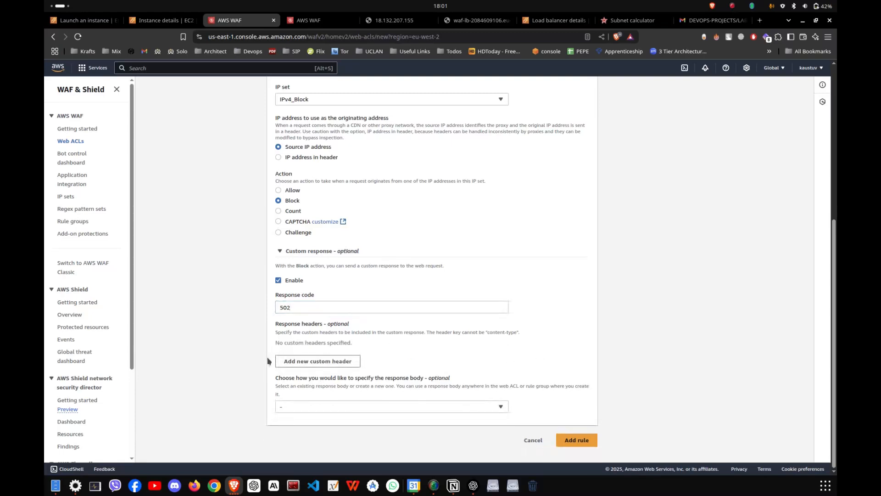
- Create a custom response body for the Block action with content type HTML and the text "You are not allowed here"
{"action": "left_click", "coordinate": [343, 410]}
{"action": "left_click", "coordinate": [327, 430]}
{"action": "left_click", "coordinate": [333, 357]}
{"action": "left_click", "coordinate": [292, 245]}
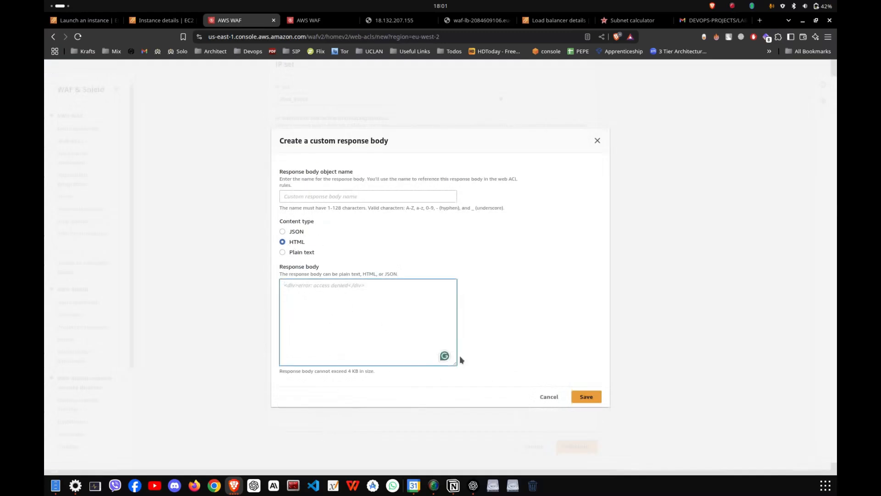
{"action": "type", "text": "You are not alloswed"}
{"action": "key", "text": "BackSpace"}
{"action": "key", "text": "BackSpace"}
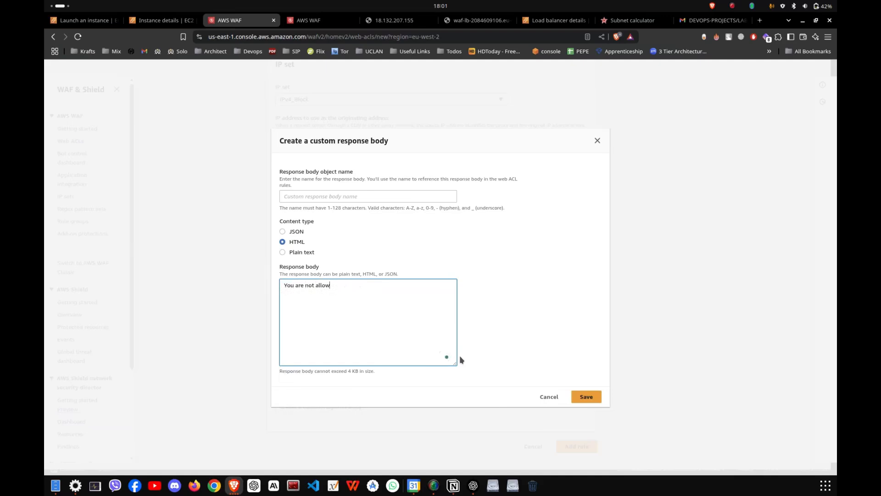
{"action": "type", "text": "d here"}
- Name the response body object message, save it, and add the IP_Blocked rule to the web ACL
{"action": "left_click", "coordinate": [586, 396]}
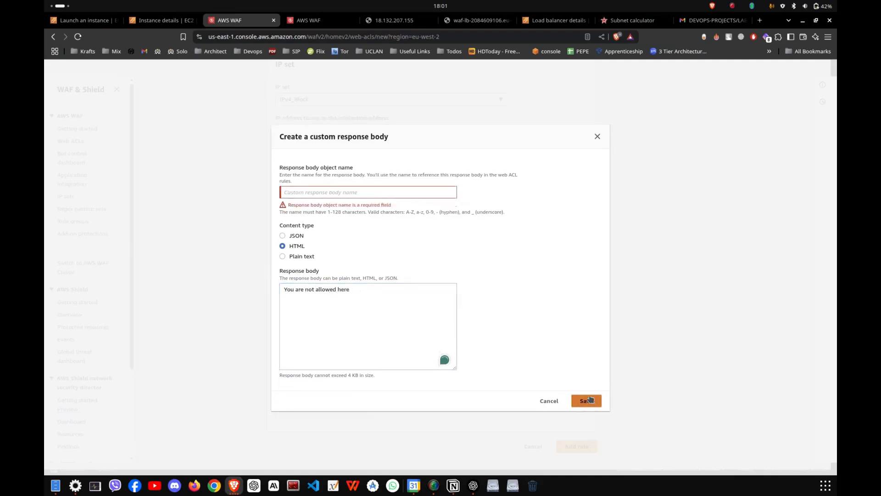
{"action": "left_click", "coordinate": [369, 190]}
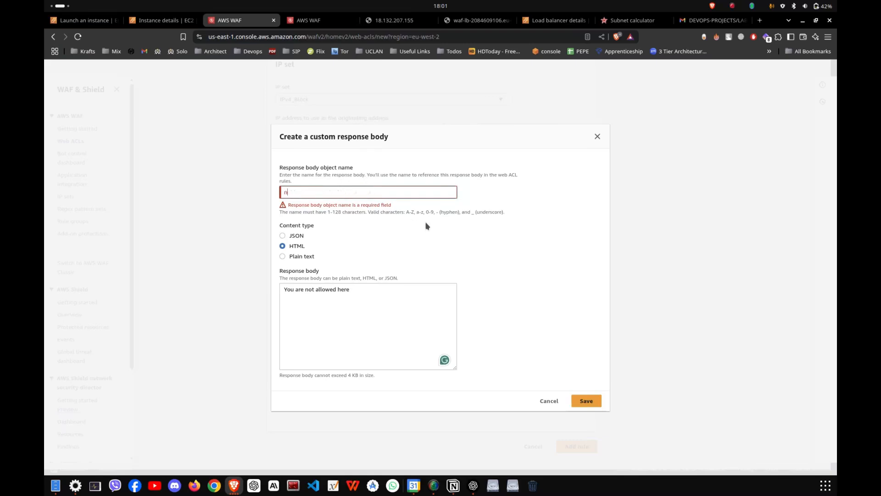
{"action": "type", "text": "message"}
{"action": "left_click", "coordinate": [588, 398]}
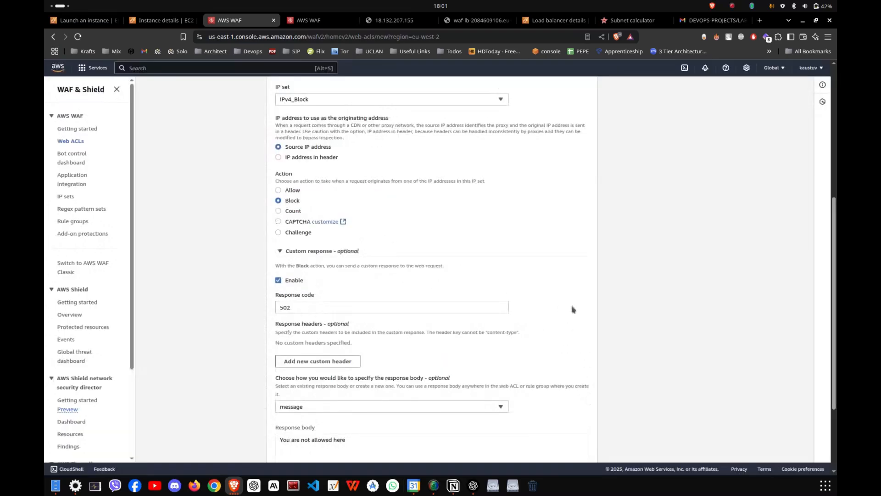
{"action": "left_click", "coordinate": [577, 444]}
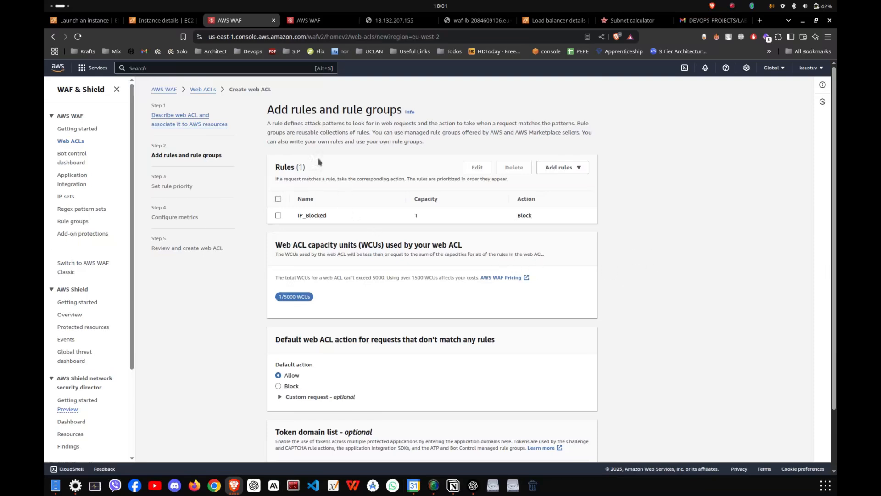
- Keep the default action Allow, the rule priority and the CloudWatch metrics settings, and continue to the web ACL review
{"action": "scroll", "coordinate": [322, 166], "scroll_direction": "down", "scroll_amount": 1}
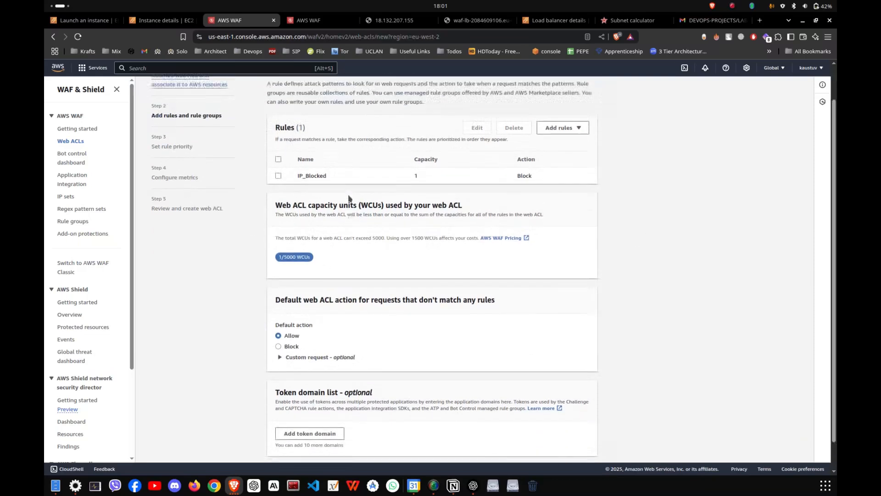
{"action": "scroll", "coordinate": [348, 199], "scroll_direction": "up", "scroll_amount": 1}
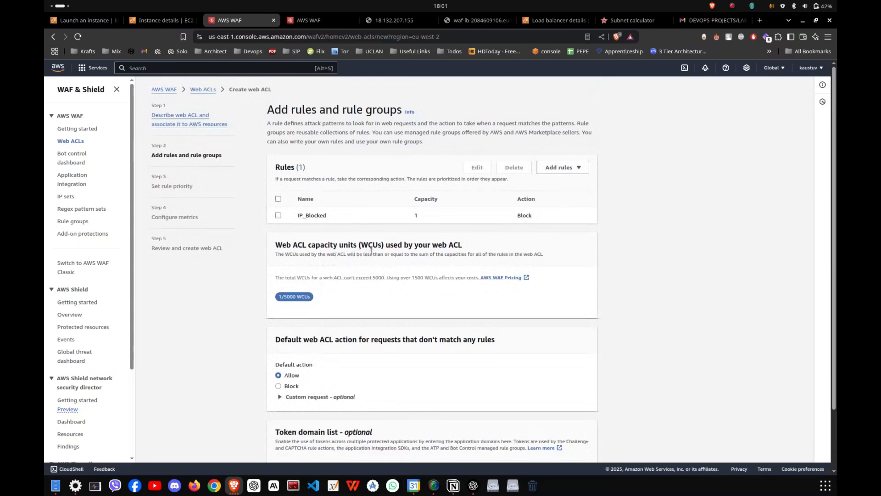
{"action": "scroll", "coordinate": [369, 242], "scroll_direction": "down", "scroll_amount": 2}
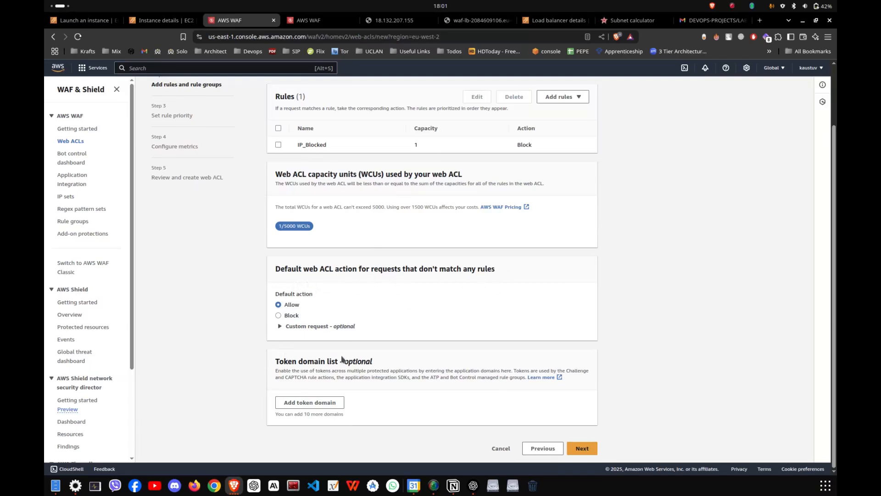
{"action": "scroll", "coordinate": [324, 242], "scroll_direction": "up", "scroll_amount": 2}
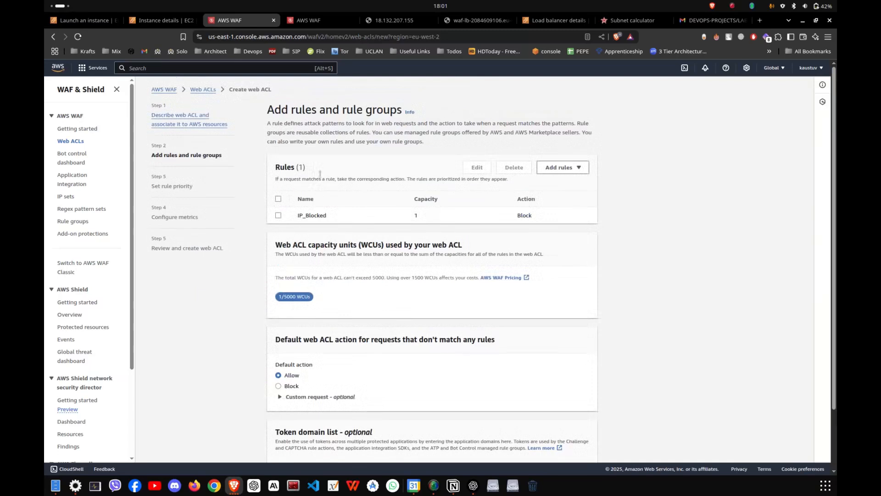
{"action": "scroll", "coordinate": [451, 232], "scroll_direction": "down", "scroll_amount": 2}
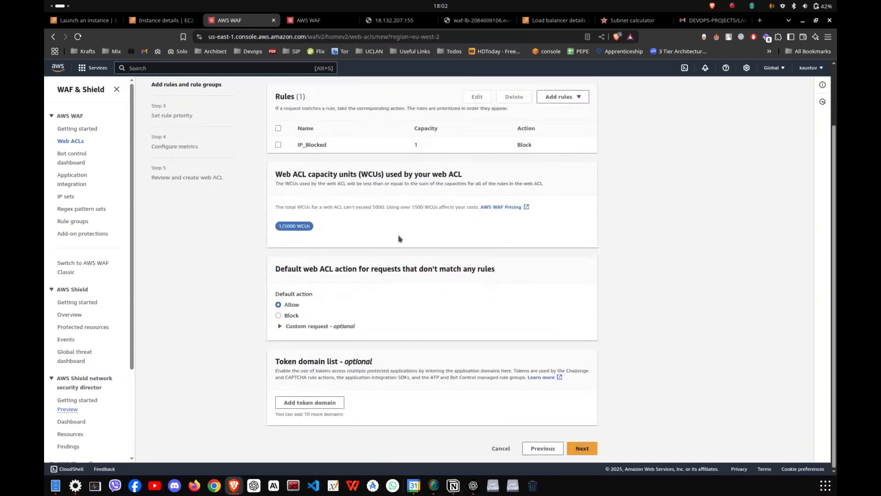
{"action": "left_click", "coordinate": [582, 448]}
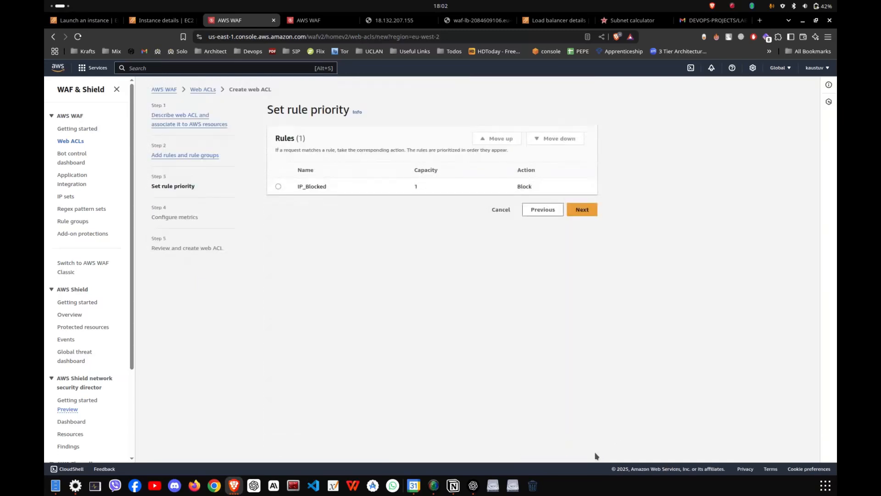
{"action": "left_click", "coordinate": [581, 210]}
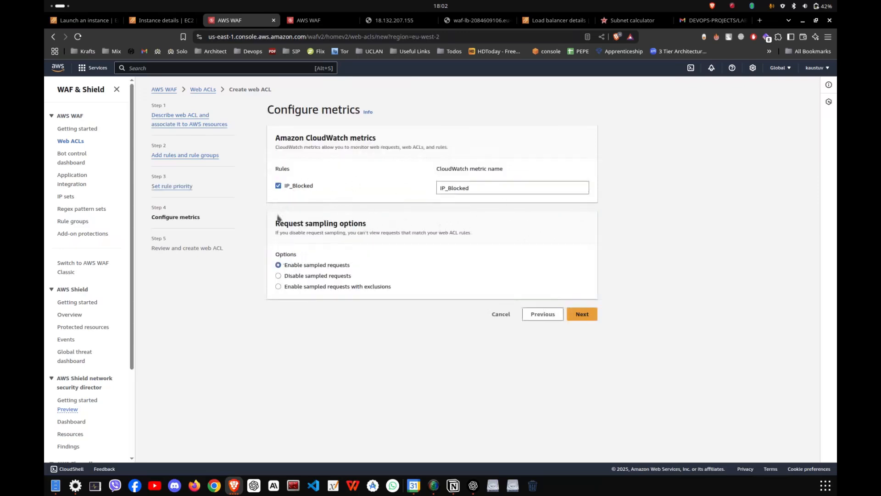
{"action": "left_click", "coordinate": [589, 315]}
- Review the WAF-ACL settings and create the web ACL
{"action": "scroll", "coordinate": [573, 338], "scroll_direction": "down", "scroll_amount": 7}
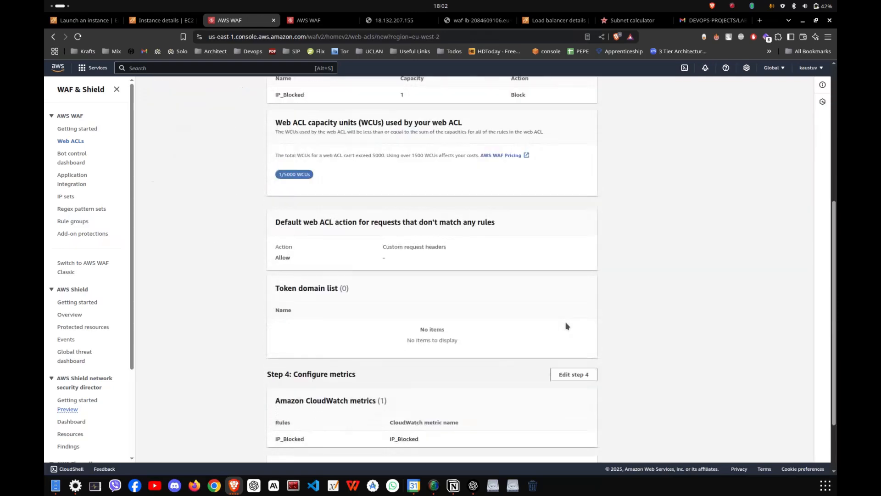
{"action": "left_click", "coordinate": [570, 445]}
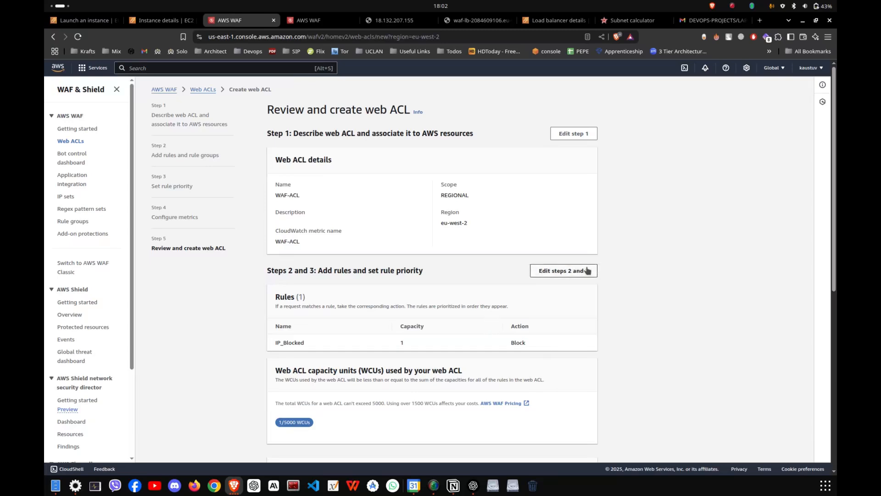
{"action": "left_click_drag", "start_coordinate": [833, 222], "coordinate": [834, 404]}
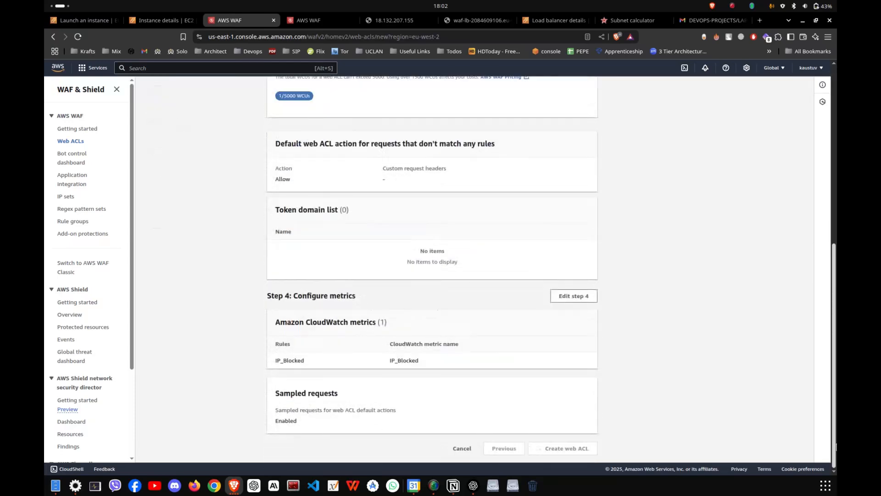
- Check the web ACL list in the second WAF page, and return to the creation page for WAF-ACL
{"action": "left_click", "coordinate": [317, 23]}
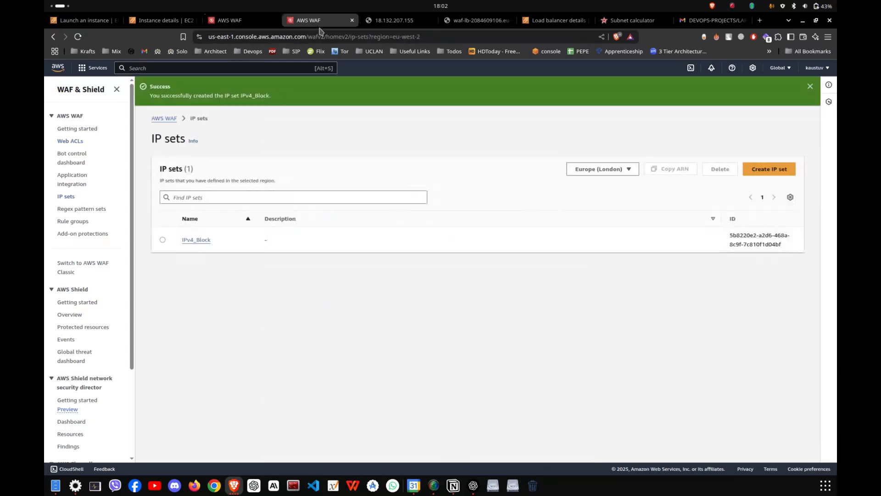
{"action": "left_click", "coordinate": [376, 21]}
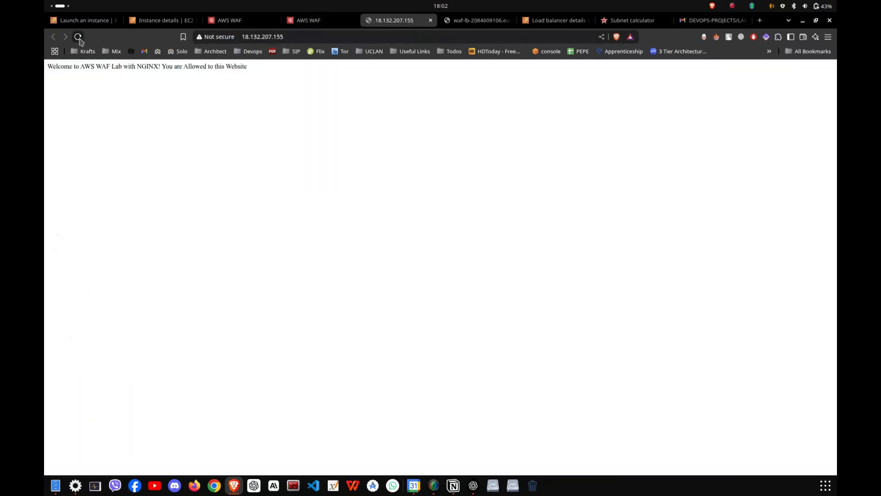
{"action": "left_click", "coordinate": [303, 21]}
{"action": "left_click", "coordinate": [247, 20]}
{"action": "left_click", "coordinate": [316, 20]}
{"action": "left_click", "coordinate": [71, 141]}
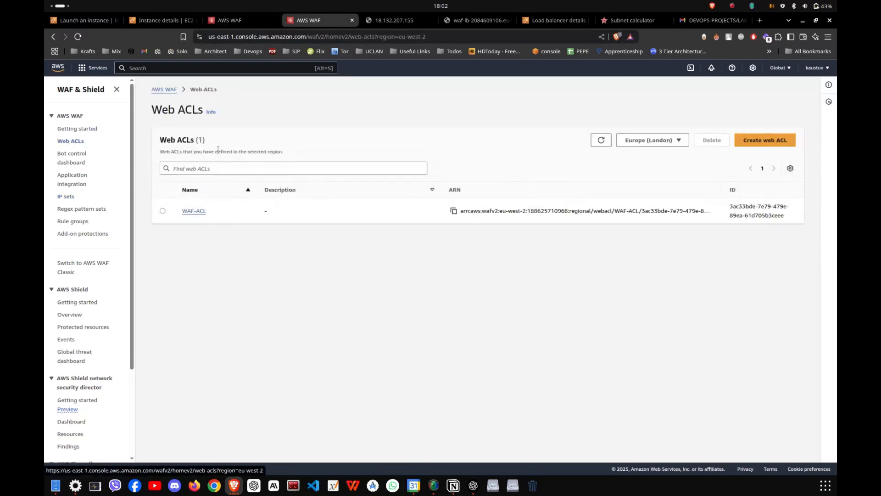
{"action": "left_click", "coordinate": [230, 20]}
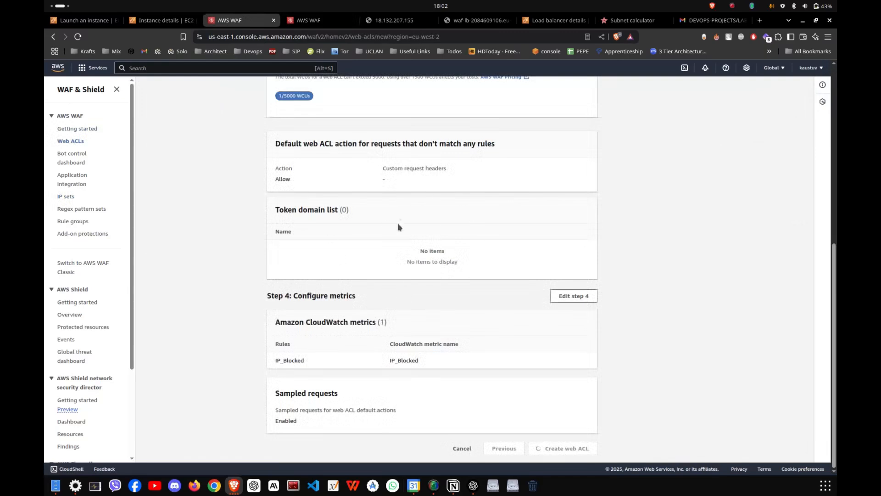
{"action": "scroll", "coordinate": [399, 228], "scroll_direction": "up", "scroll_amount": 10}
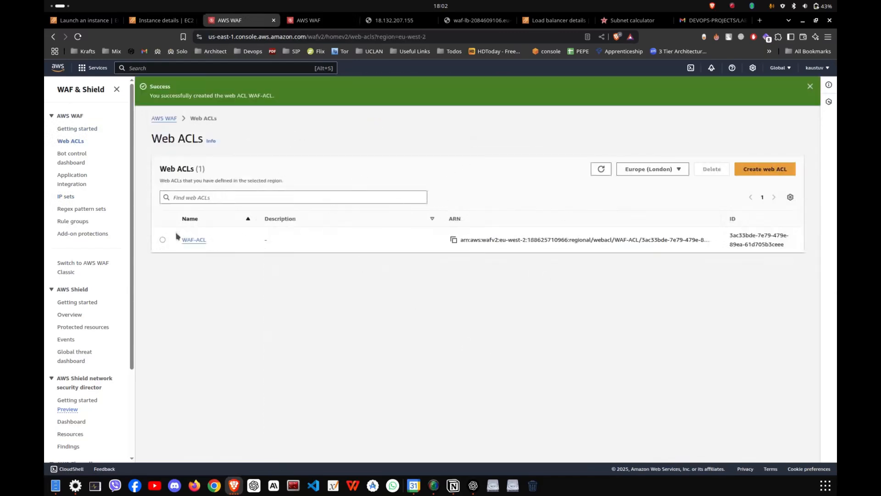
- Open WAF-ACL and examine its rules, including the action and custom response of IP_Blocked
{"action": "left_click", "coordinate": [189, 239]}
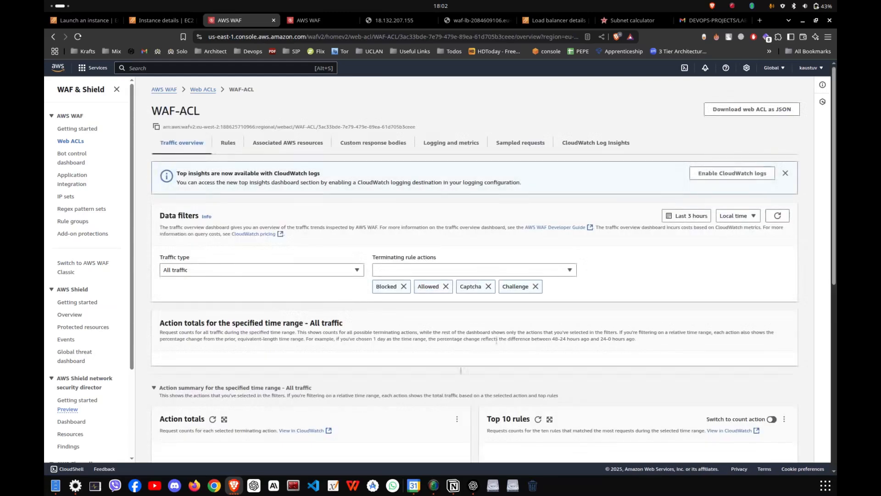
{"action": "left_click", "coordinate": [223, 141]}
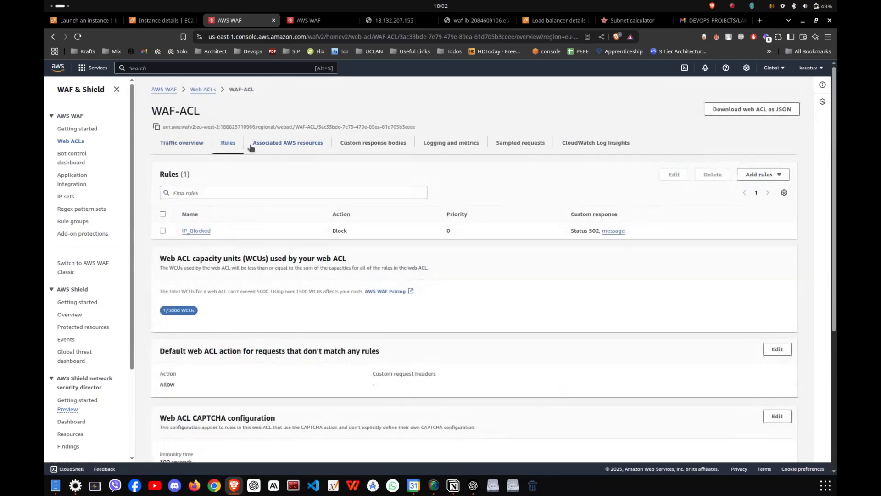
{"action": "scroll", "coordinate": [225, 247], "scroll_direction": "down", "scroll_amount": 1}
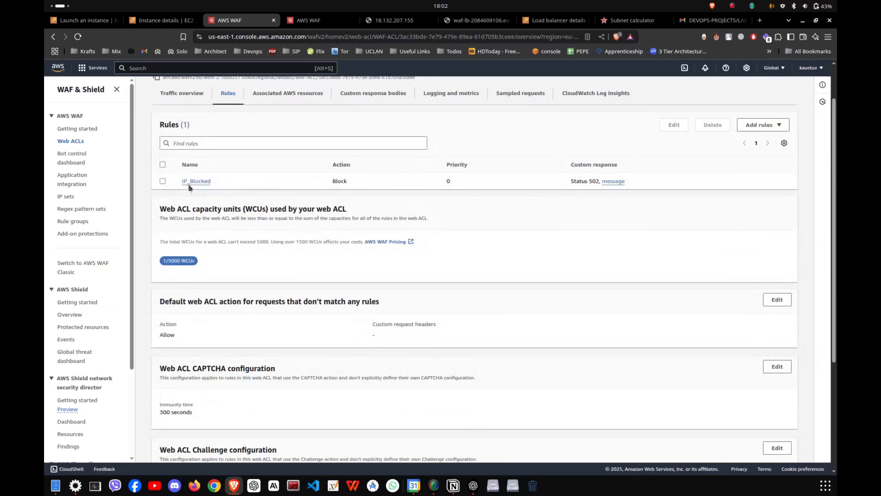
{"action": "scroll", "coordinate": [198, 194], "scroll_direction": "up", "scroll_amount": 1}
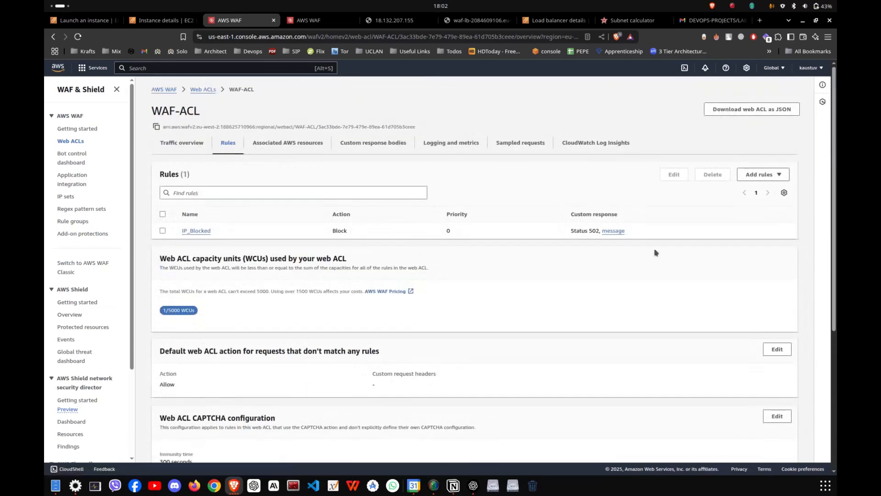
- Open the managed rule groups available for WAF-ACL and expand the AWS managed rule groups
{"action": "left_click", "coordinate": [766, 176]}
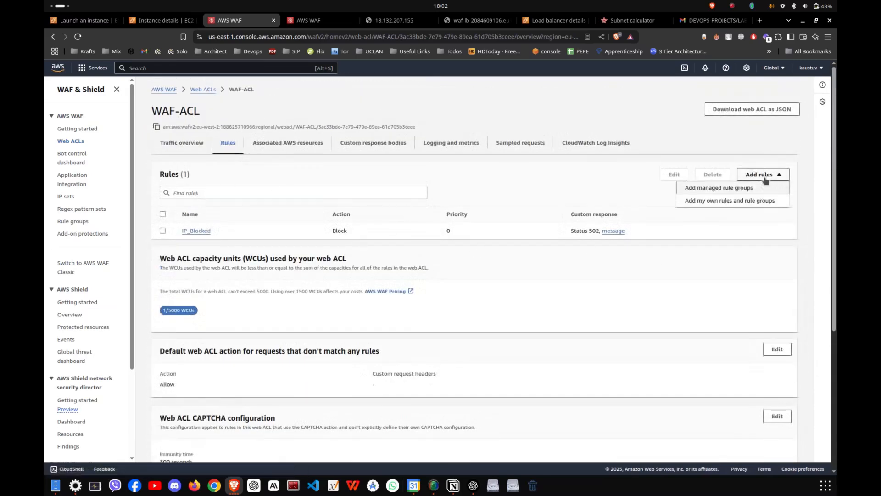
{"action": "left_click", "coordinate": [721, 189]}
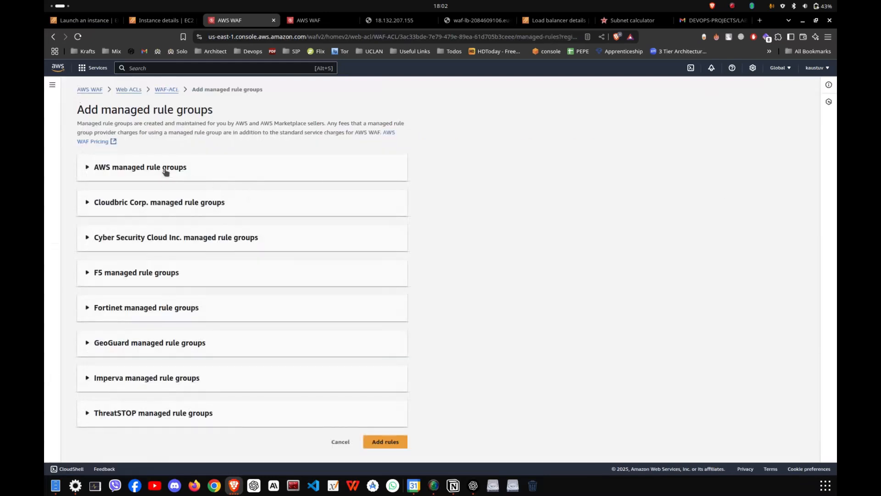
{"action": "left_click", "coordinate": [149, 173]}
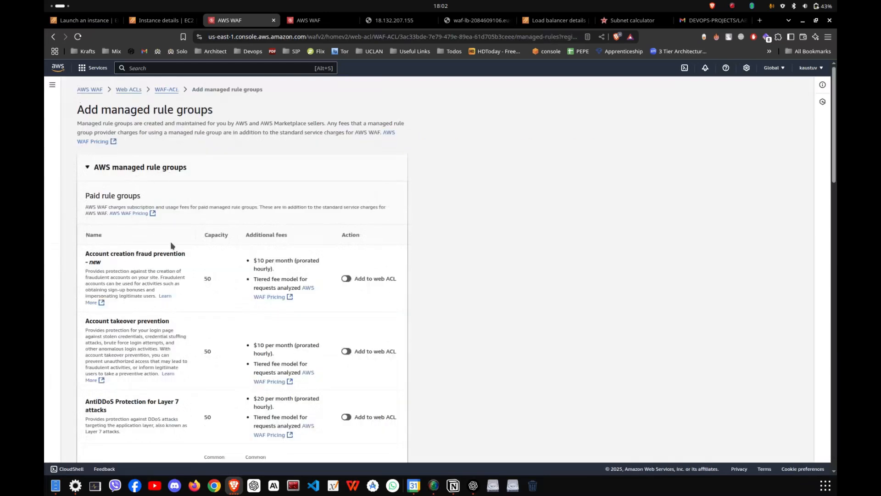
{"action": "scroll", "coordinate": [197, 276], "scroll_direction": "down", "scroll_amount": 3}
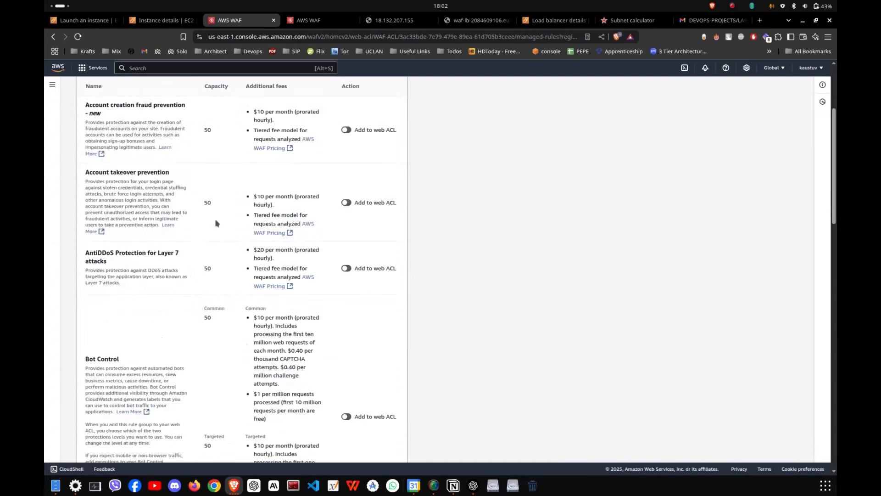
- Try adding the AntiDDoS Protection for Layer 7 attacks rule group to the web ACL, and remove it again
{"action": "left_click", "coordinate": [358, 268]}
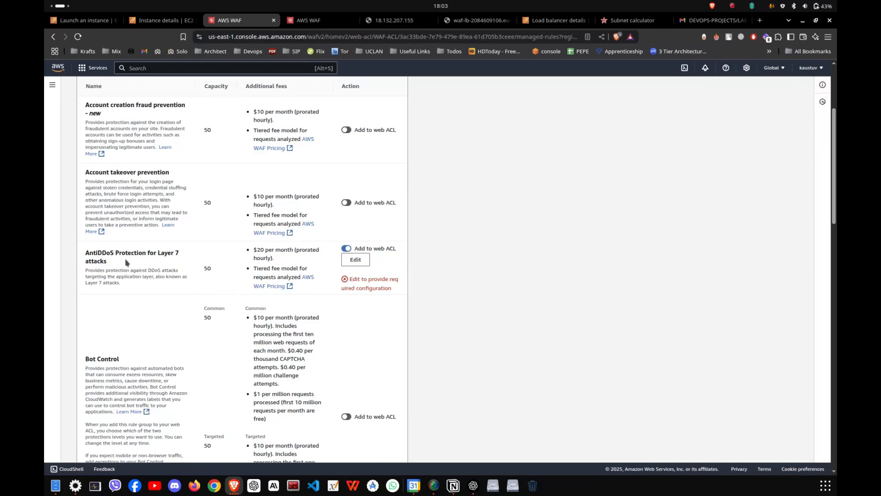
{"action": "scroll", "coordinate": [342, 251], "scroll_direction": "down", "scroll_amount": 5}
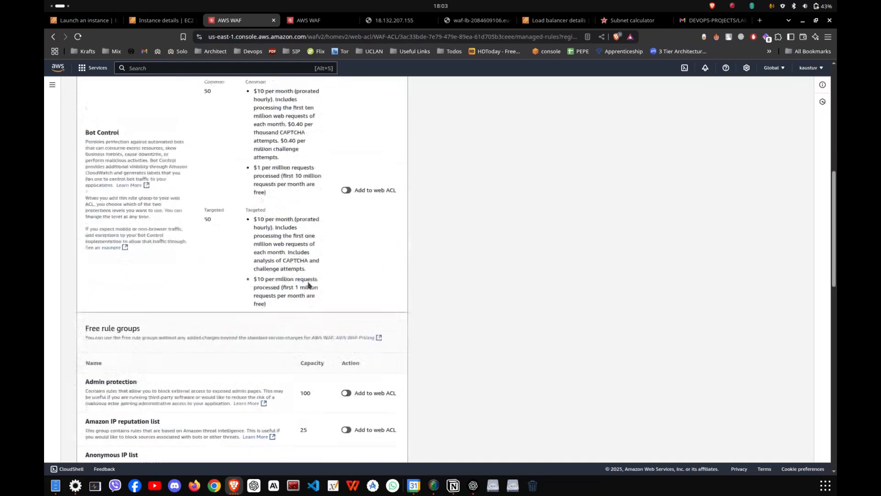
{"action": "scroll", "coordinate": [392, 288], "scroll_direction": "up", "scroll_amount": 4}
{"action": "scroll", "coordinate": [305, 209], "scroll_direction": "up", "scroll_amount": 3}
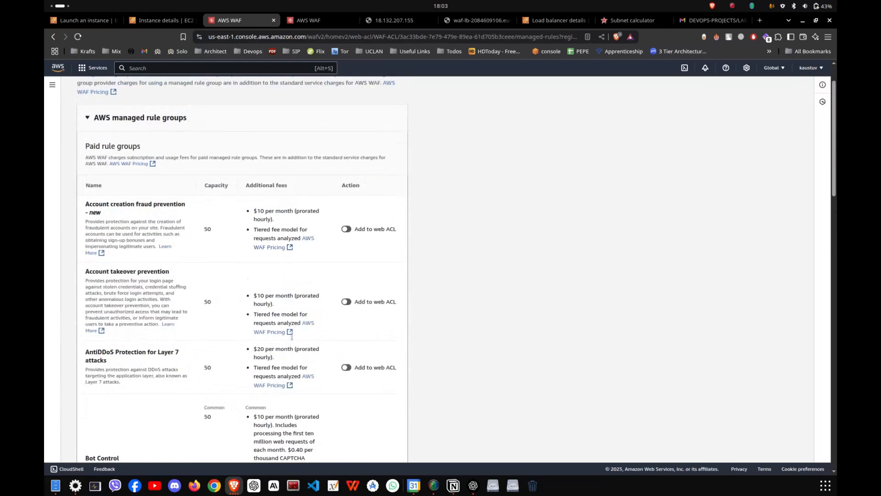
- Examine the additional fees of the paid AWS rule groups, the free rule groups and the other vendors' managed rule groups
{"action": "left_click_drag", "start_coordinate": [253, 229], "coordinate": [281, 229]}
{"action": "scroll", "coordinate": [286, 280], "scroll_direction": "down", "scroll_amount": 1}
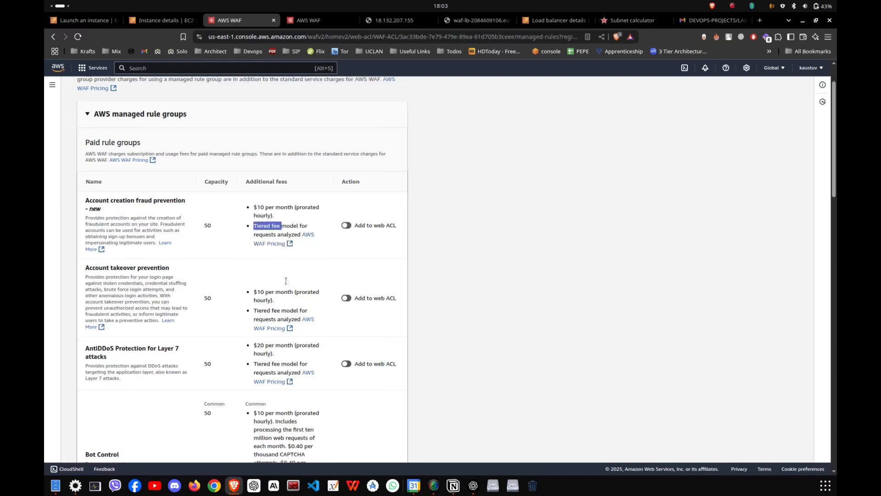
{"action": "scroll", "coordinate": [286, 281], "scroll_direction": "down", "scroll_amount": 4}
{"action": "mouse_move", "coordinate": [285, 302]}
{"action": "left_mouse_down"}
{"action": "mouse_move", "coordinate": [308, 305]}
{"action": "mouse_move", "coordinate": [291, 311]}
{"action": "left_mouse_up"}
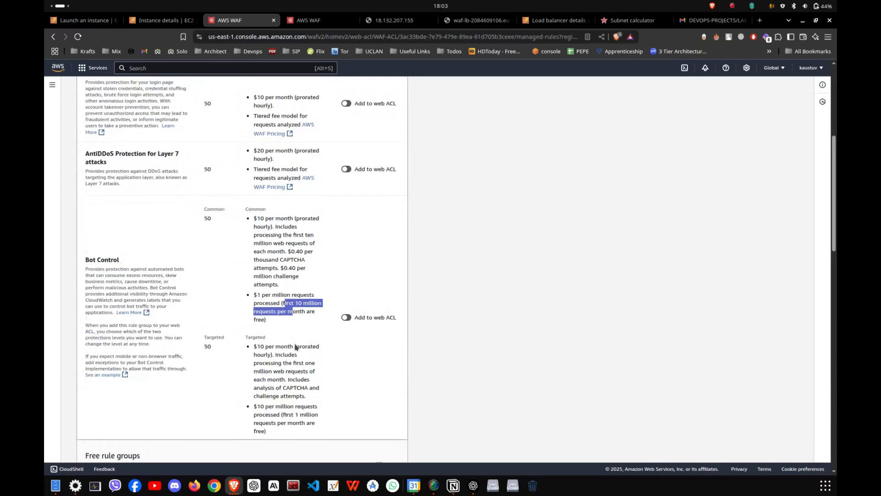
{"action": "scroll", "coordinate": [298, 354], "scroll_direction": "up", "scroll_amount": 1}
{"action": "scroll", "coordinate": [261, 300], "scroll_direction": "up", "scroll_amount": 3}
{"action": "scroll", "coordinate": [248, 247], "scroll_direction": "down", "scroll_amount": 20}
{"action": "scroll", "coordinate": [275, 224], "scroll_direction": "down", "scroll_amount": 1}
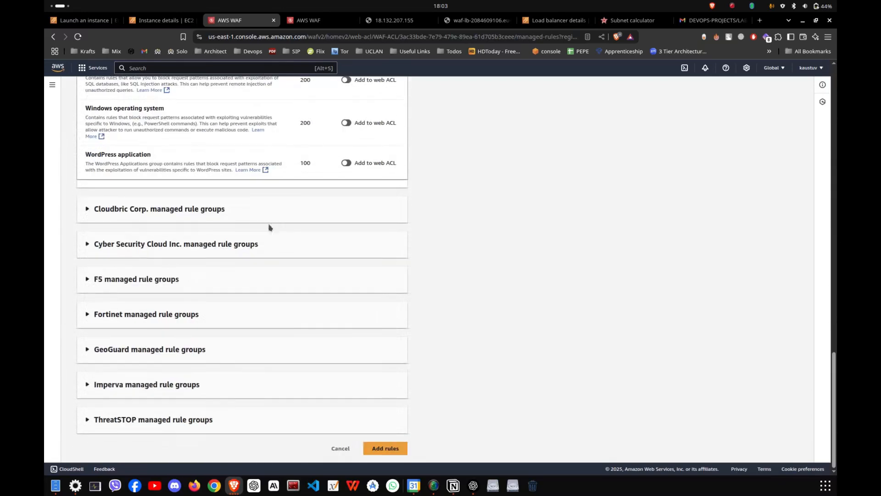
- Review the free AWS managed rule groups and leave the list without adding any rules to WAF-ACL
{"action": "scroll", "coordinate": [191, 299], "scroll_direction": "up", "scroll_amount": 6}
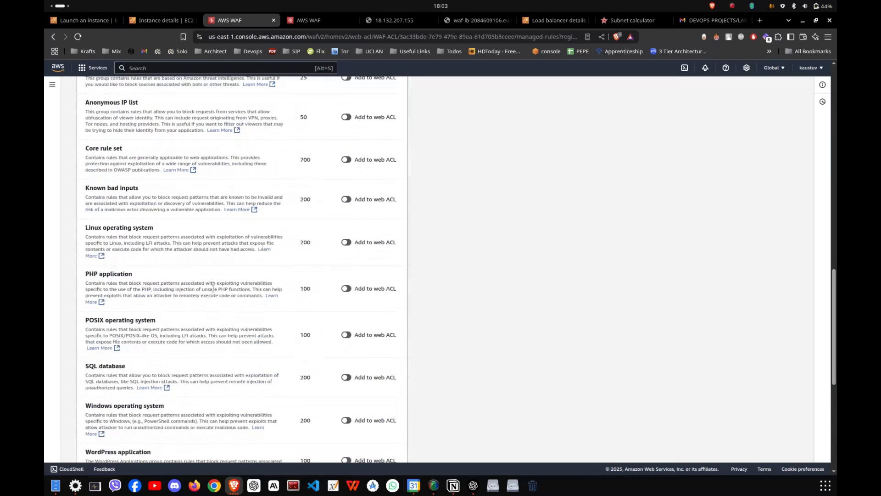
{"action": "scroll", "coordinate": [172, 180], "scroll_direction": "up", "scroll_amount": 3}
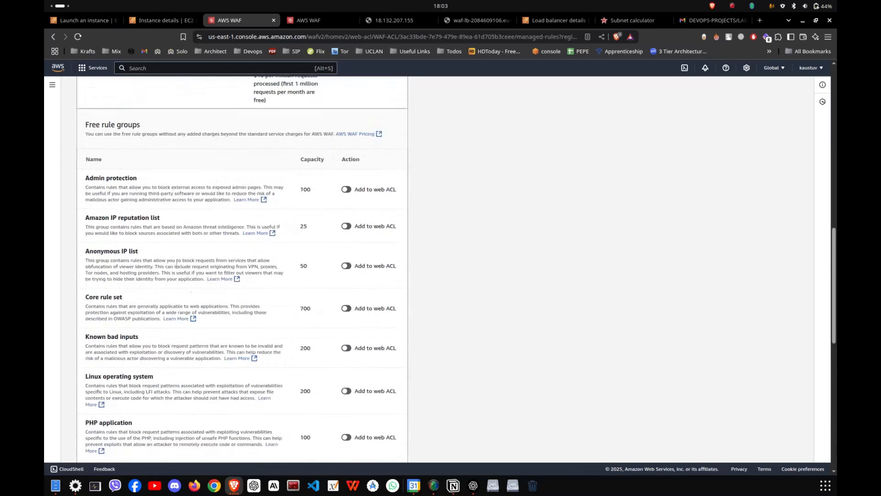
{"action": "scroll", "coordinate": [231, 256], "scroll_direction": "down", "scroll_amount": 9}
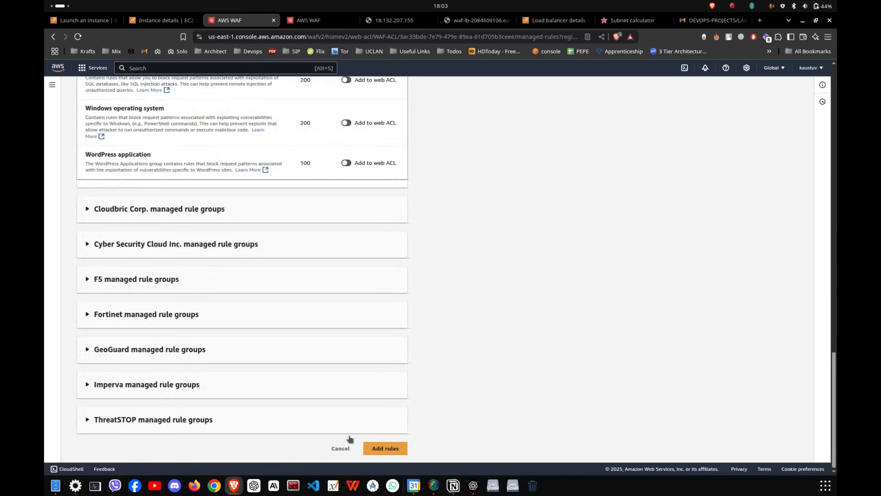
{"action": "left_click", "coordinate": [346, 449]}
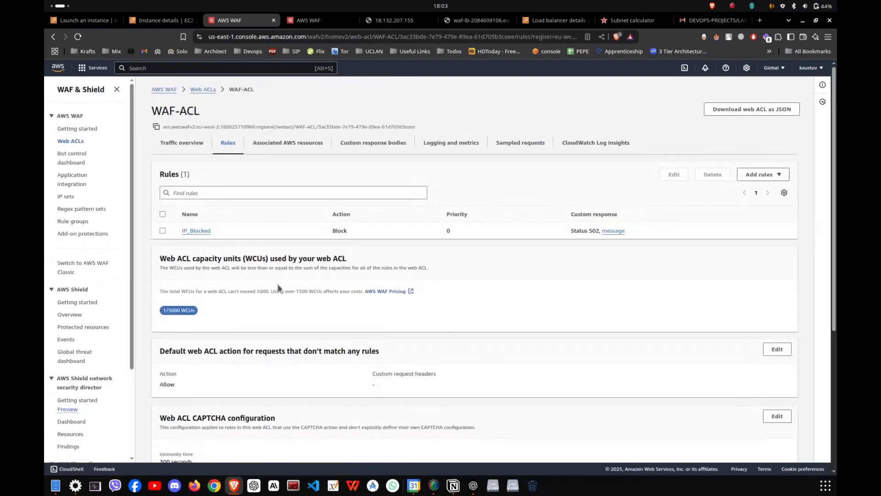
- Examine the statement of the IP_Blocked rule and the AWS resources associated with WAF-ACL
{"action": "left_click", "coordinate": [196, 232]}
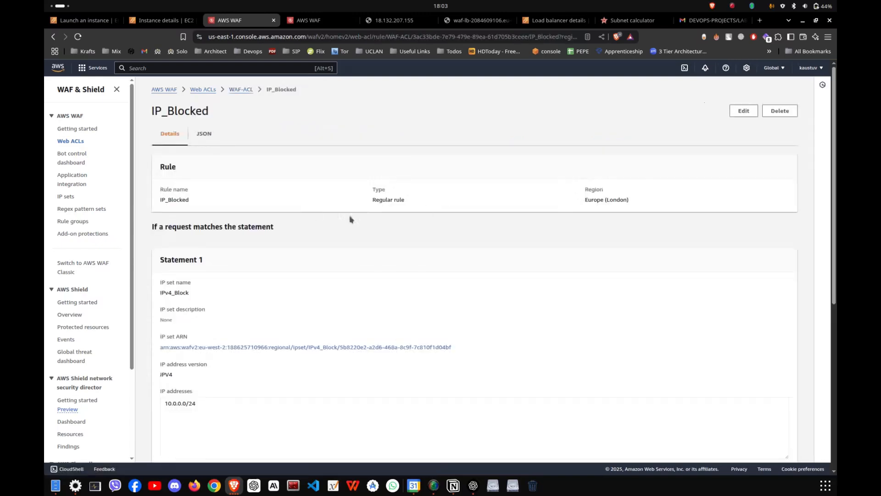
{"action": "left_click", "coordinate": [235, 90]}
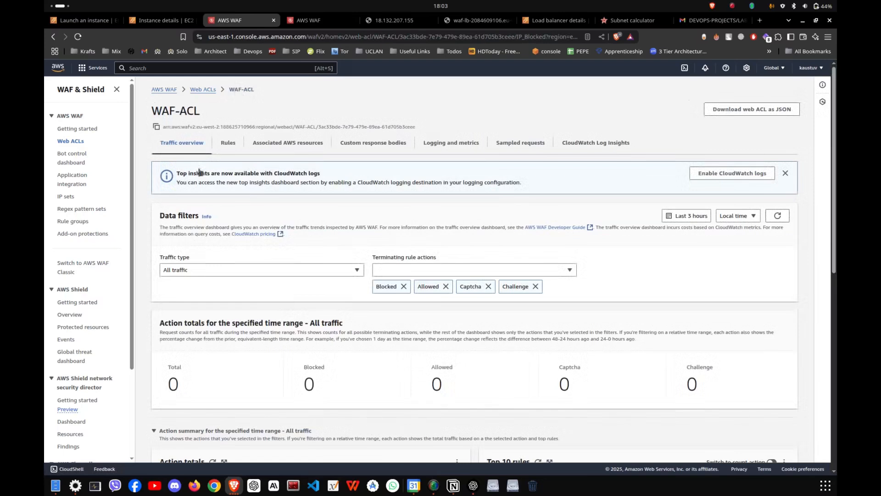
{"action": "scroll", "coordinate": [547, 294], "scroll_direction": "down", "scroll_amount": 4}
{"action": "scroll", "coordinate": [547, 289], "scroll_direction": "up", "scroll_amount": 5}
{"action": "left_click", "coordinate": [255, 142]}
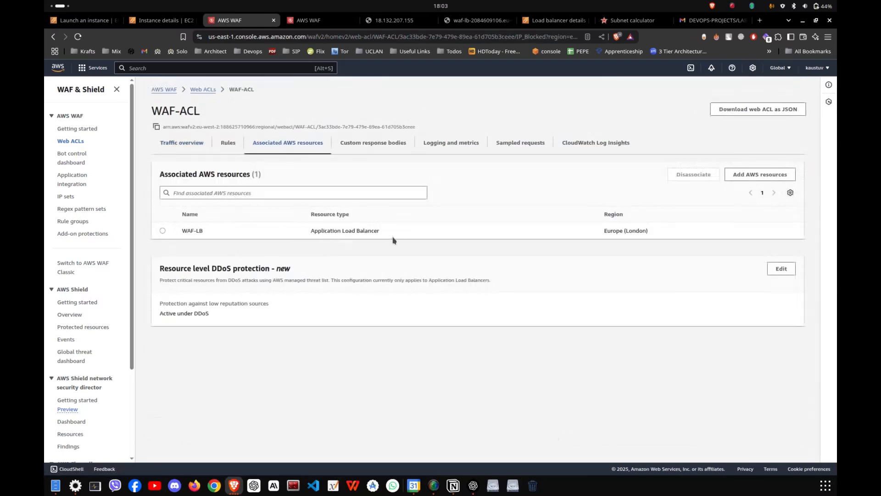
- Place the load balancer's site tab beside the AWS WAF tabs and reload the site to check its access message
{"action": "left_click", "coordinate": [394, 21]}
{"action": "left_click", "coordinate": [478, 21]}
{"action": "left_click_drag", "start_coordinate": [478, 21], "coordinate": [399, 22]}
{"action": "left_click", "coordinate": [78, 37]}
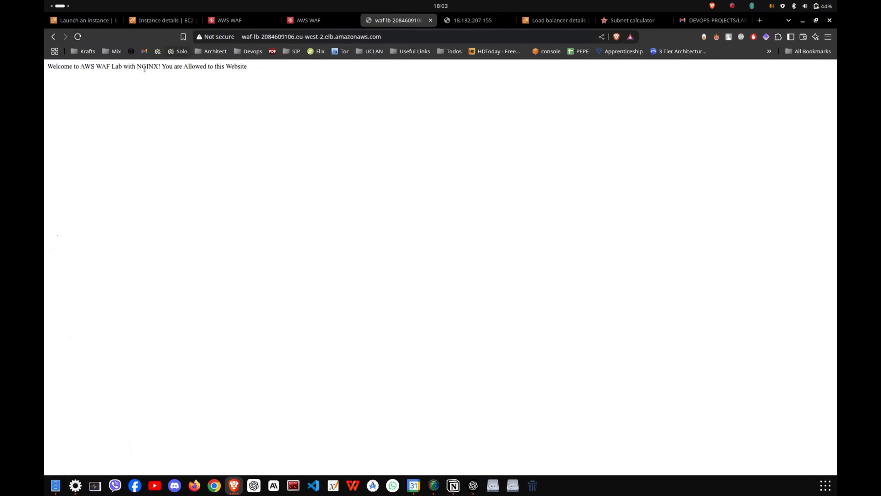
{"action": "left_click_drag", "start_coordinate": [142, 68], "coordinate": [248, 68]}
{"action": "left_click", "coordinate": [78, 37]}
{"action": "left_click_drag", "start_coordinate": [118, 68], "coordinate": [247, 68]}
{"action": "left_click", "coordinate": [223, 73]}
- Refresh the subnet mask calculator to get the current public IP address and copy that address
{"action": "left_click", "coordinate": [317, 21]}
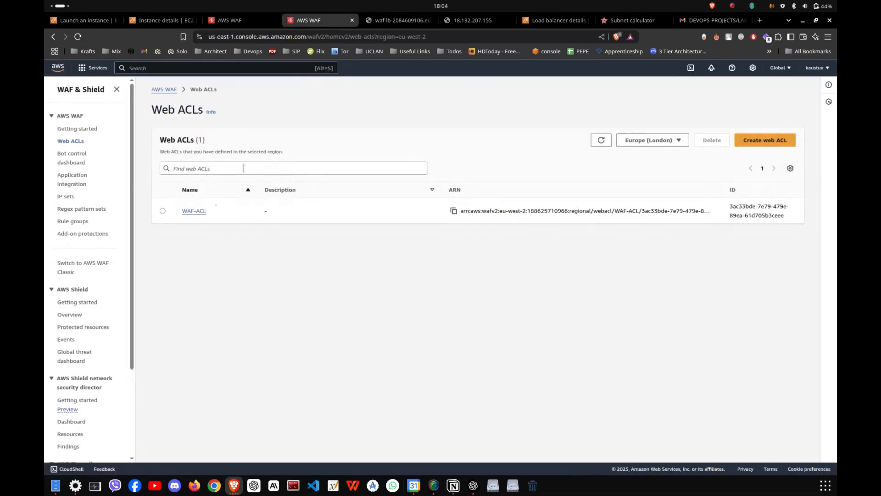
{"action": "left_click", "coordinate": [462, 20]}
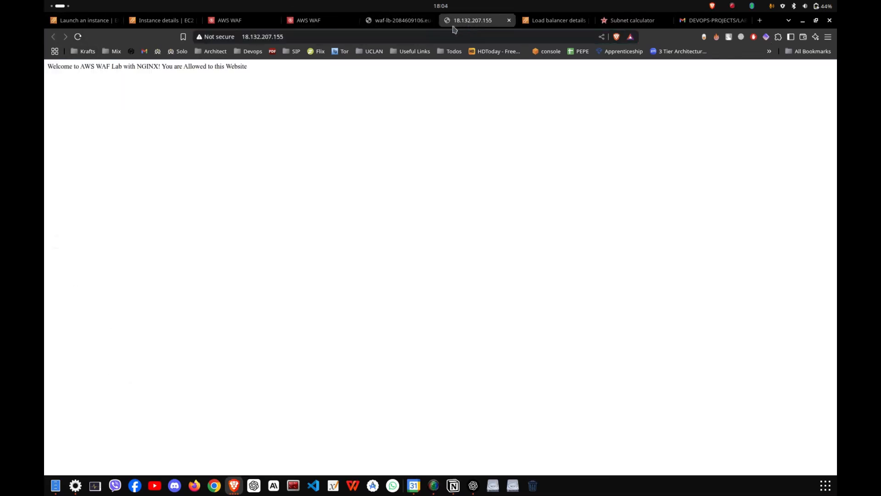
{"action": "left_click", "coordinate": [650, 24]}
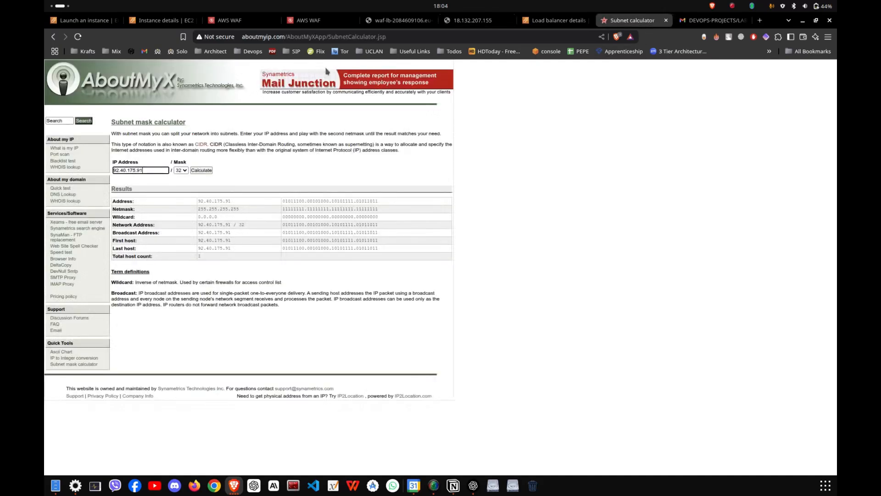
{"action": "key", "text": "ctrl+r"}
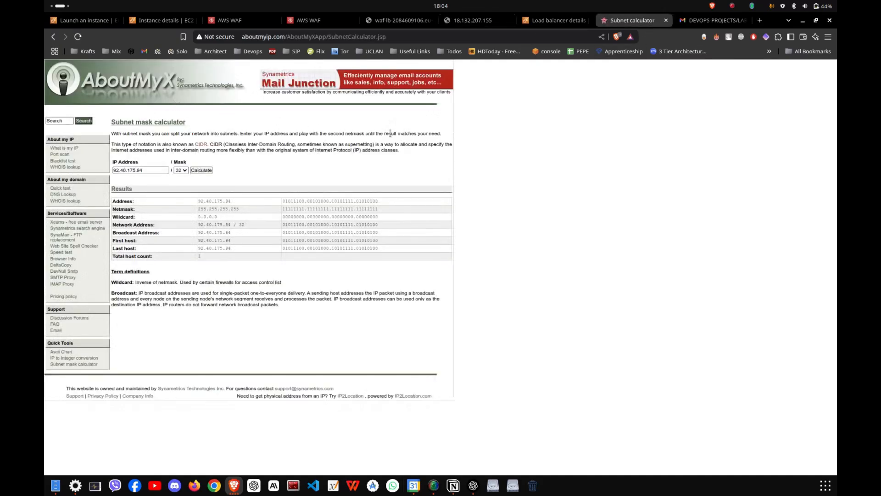
{"action": "double_click", "coordinate": [136, 170]}
{"action": "key", "text": "ctrl+c"}
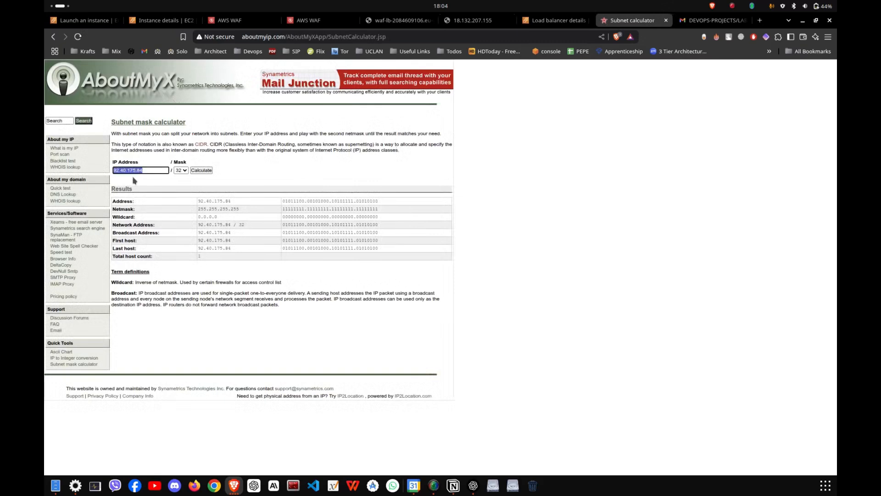
- Open the IP set IPv4_Block and enter 92.40.175.84/ as a new IP address
{"action": "left_click", "coordinate": [303, 20]}
{"action": "left_click", "coordinate": [231, 18]}
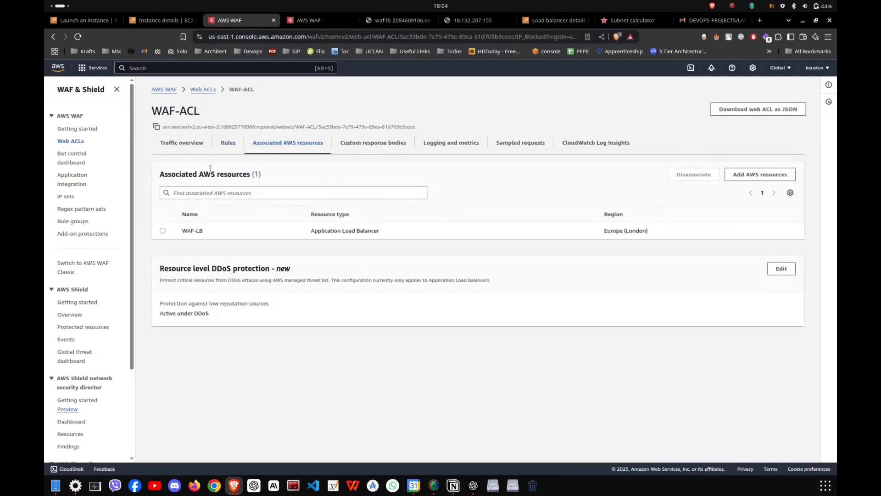
{"action": "left_click", "coordinate": [65, 197]}
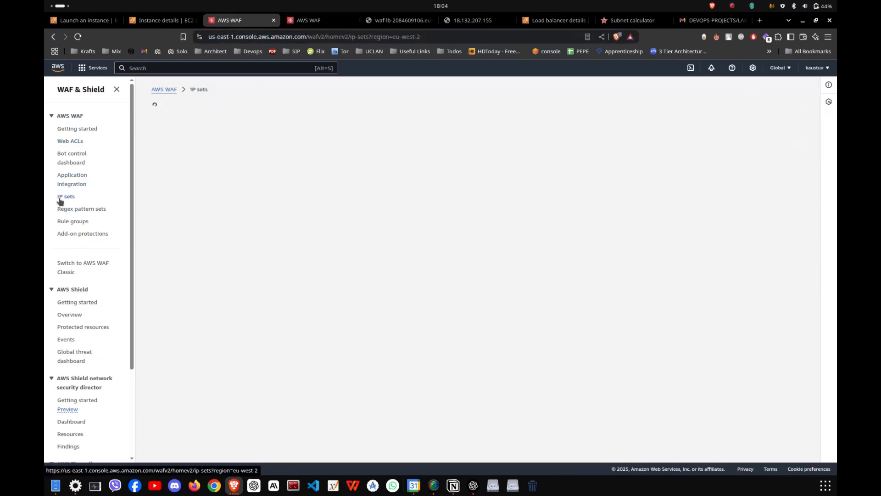
{"action": "left_click", "coordinate": [185, 212]}
{"action": "left_click", "coordinate": [757, 236]}
{"action": "left_click", "coordinate": [305, 232]}
{"action": "key", "text": "ctrl+v"}
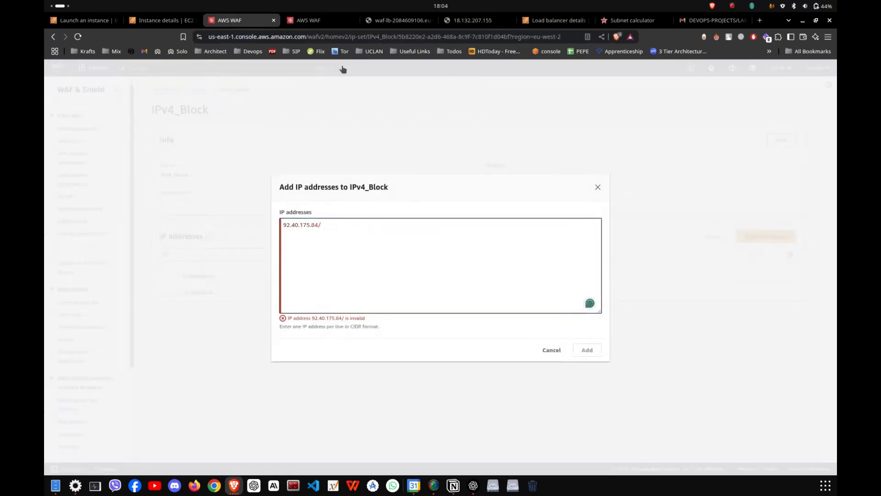
- Check the mask in the subnet calculator, complete the new entry as 92.40.175.84/32 and add it to IPv4_Block
{"action": "left_click", "coordinate": [400, 20]}
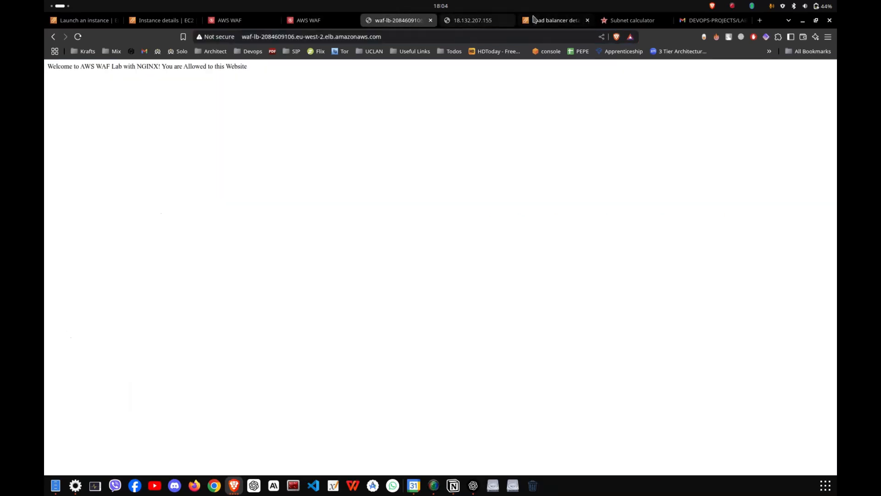
{"action": "left_click", "coordinate": [555, 20]}
{"action": "left_click", "coordinate": [636, 20]}
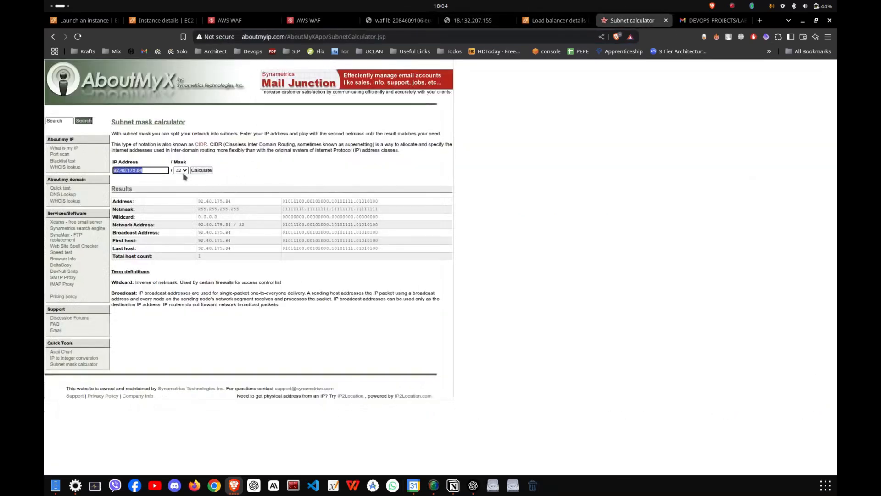
{"action": "left_click", "coordinate": [317, 21]}
{"action": "left_click", "coordinate": [243, 20]}
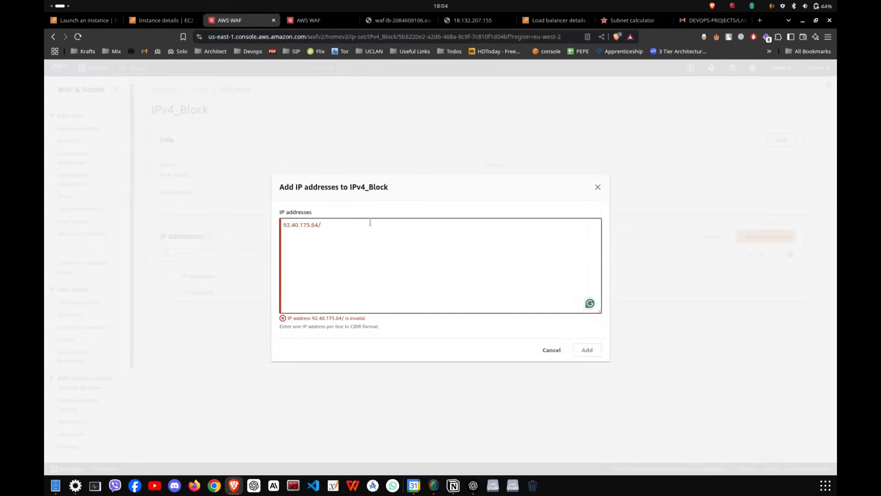
{"action": "type", "text": "32"}
{"action": "left_click", "coordinate": [594, 351]}
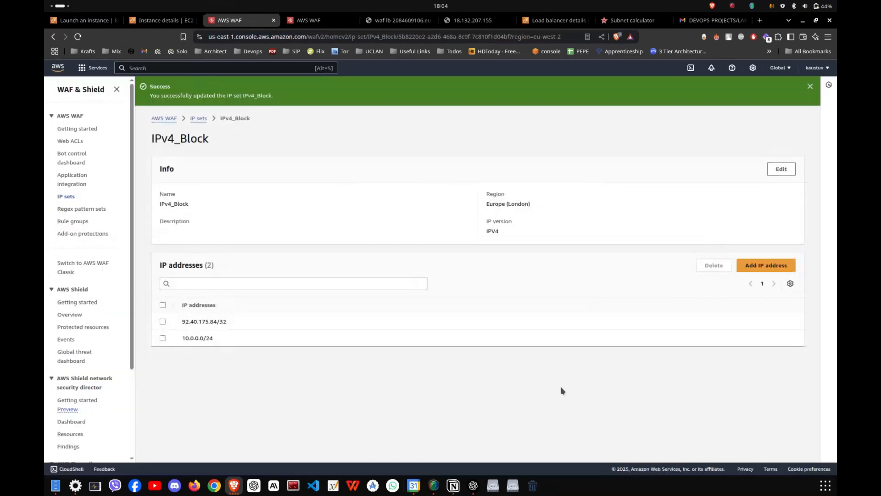
- Search the web for "my ip", check the current public IPv4 address on What Is My IP Address, and return to IPv4_Block
{"action": "key", "text": "ctrl+t"}
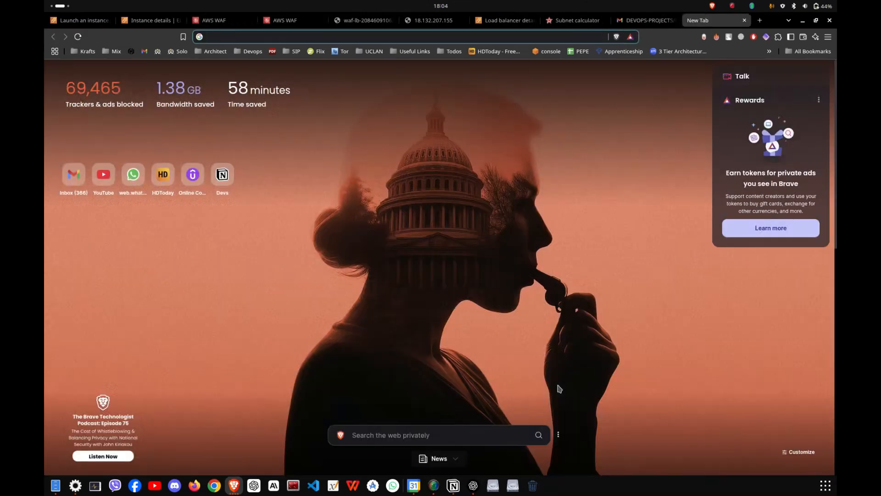
{"action": "type", "text": "my ip"}
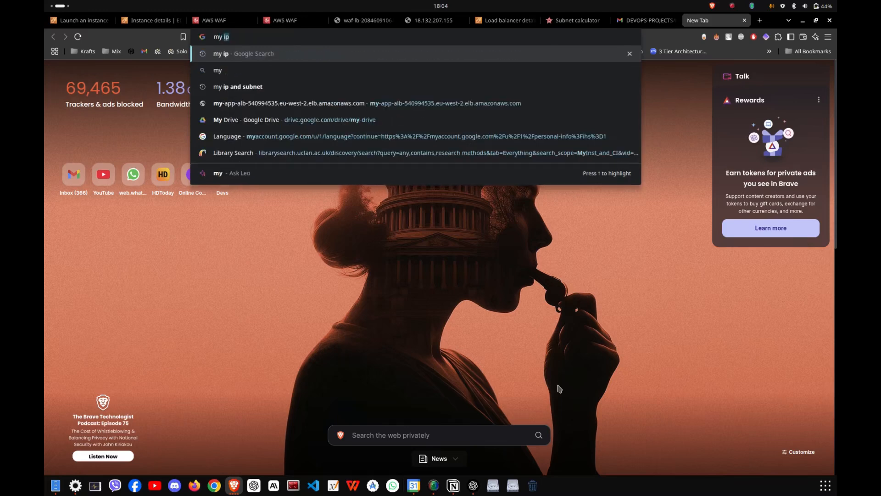
{"action": "key", "text": "Return"}
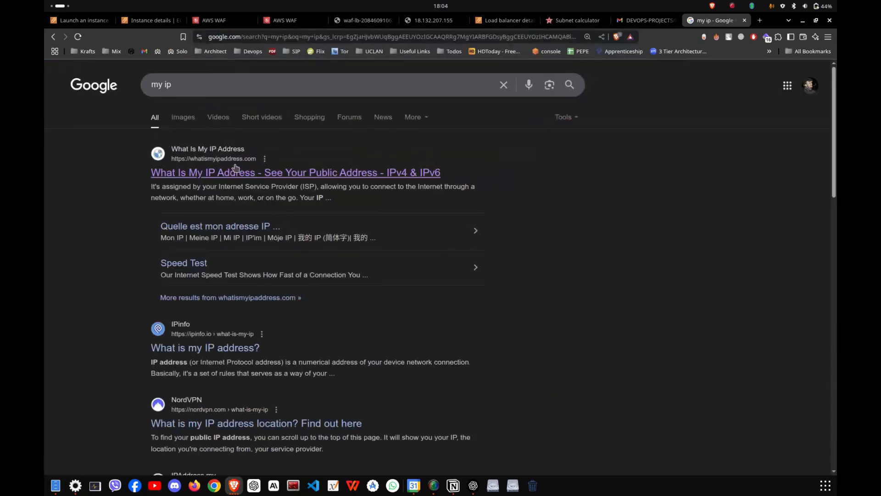
{"action": "left_click", "coordinate": [237, 170]}
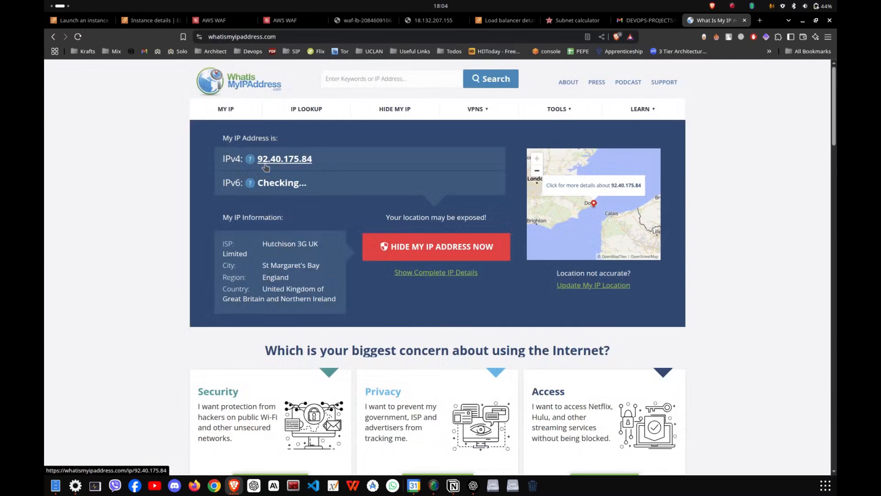
{"action": "key", "text": "ctrl+w"}
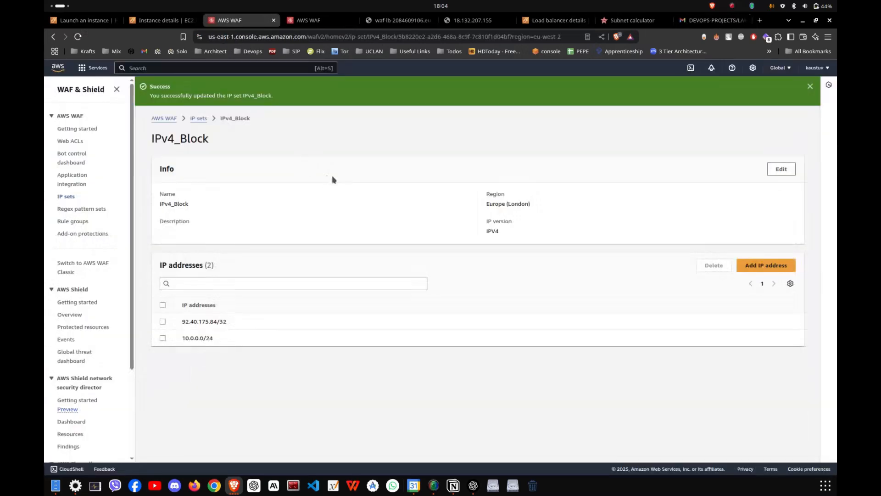